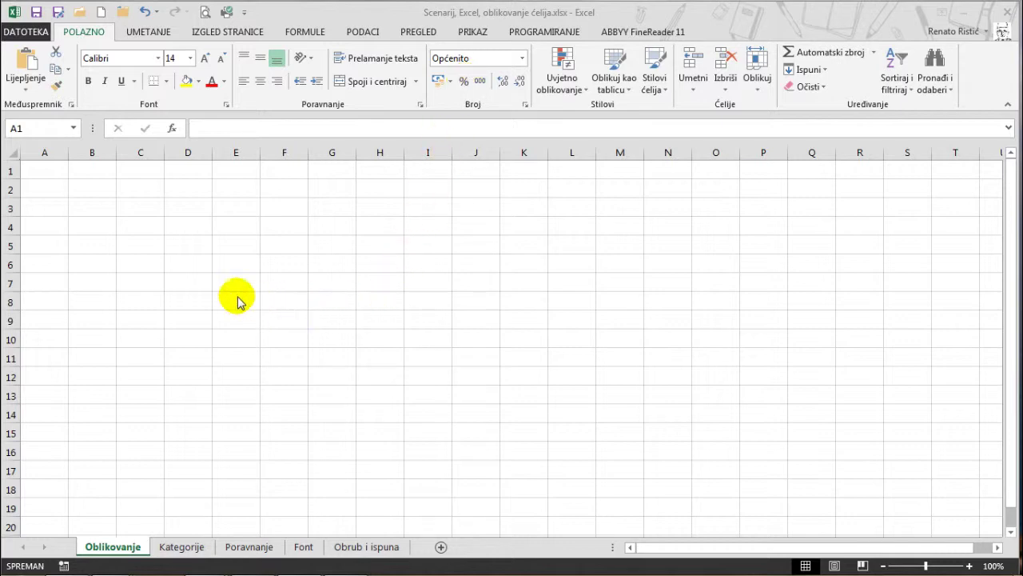
Open the Oblikovanje ćelija dialog for cell A1 and close it.
right_click(50, 170)
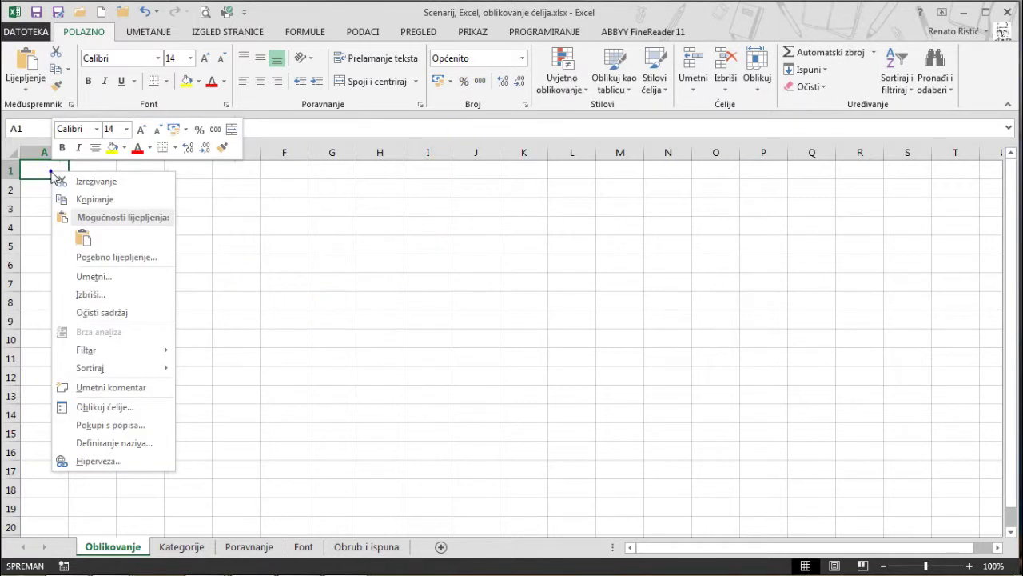
left_click(100, 406)
left_click_drag(276, 236, 454, 121)
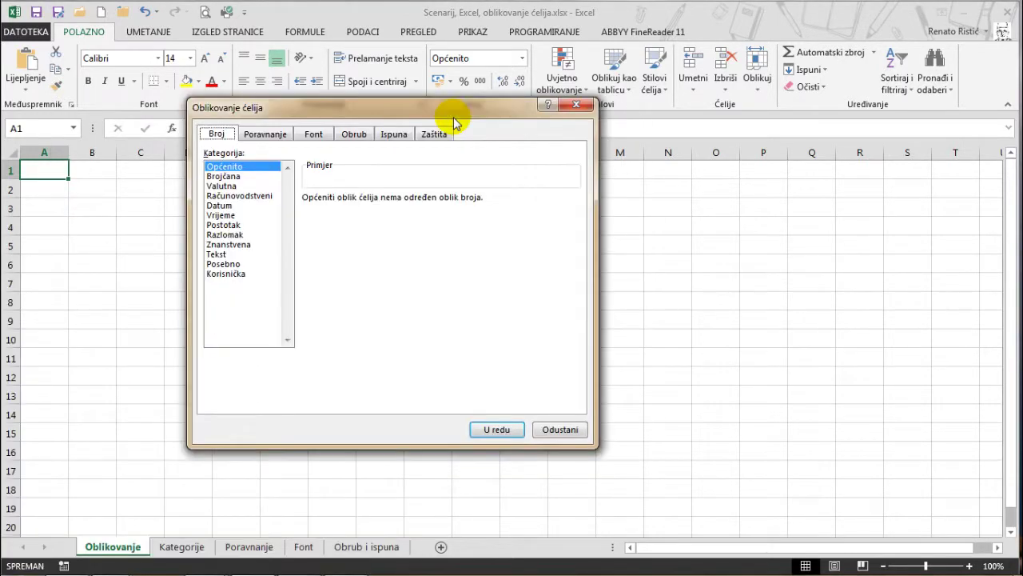
left_click(515, 433)
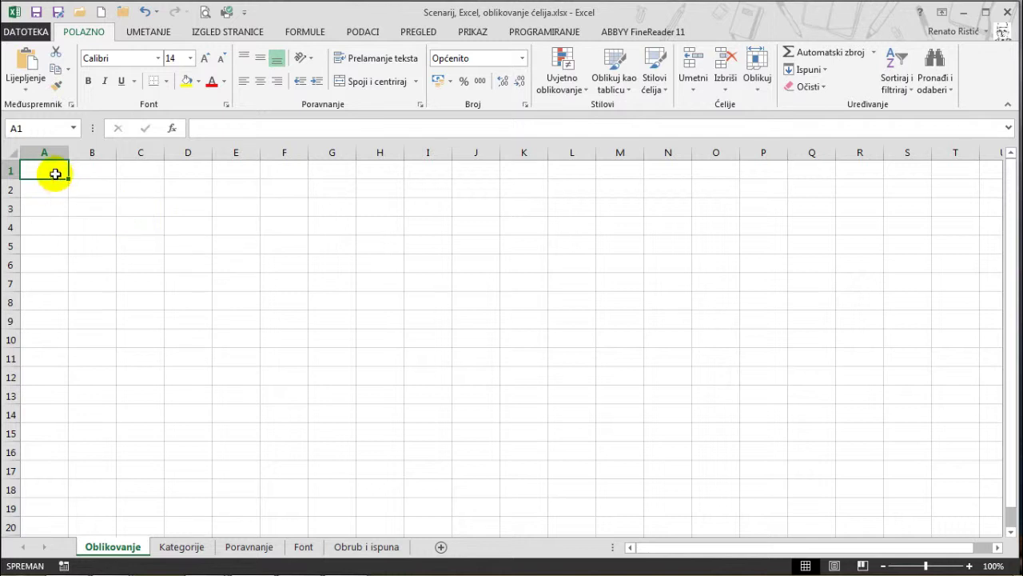
Select the range A1:H15, open the Oblikovanje ćelija dialog for it and close the dialog.
left_click_drag(61, 168, 364, 434)
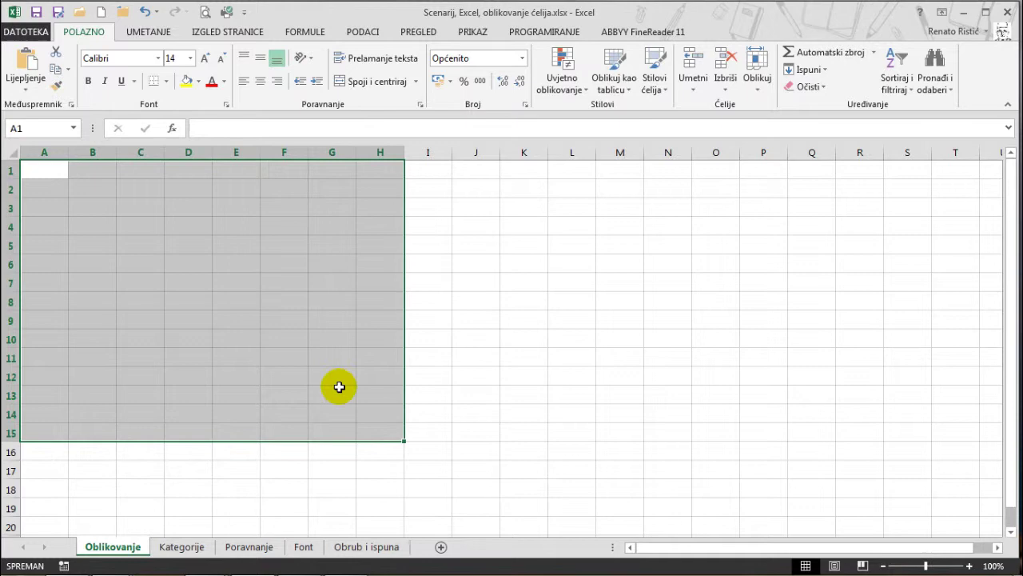
right_click(188, 189)
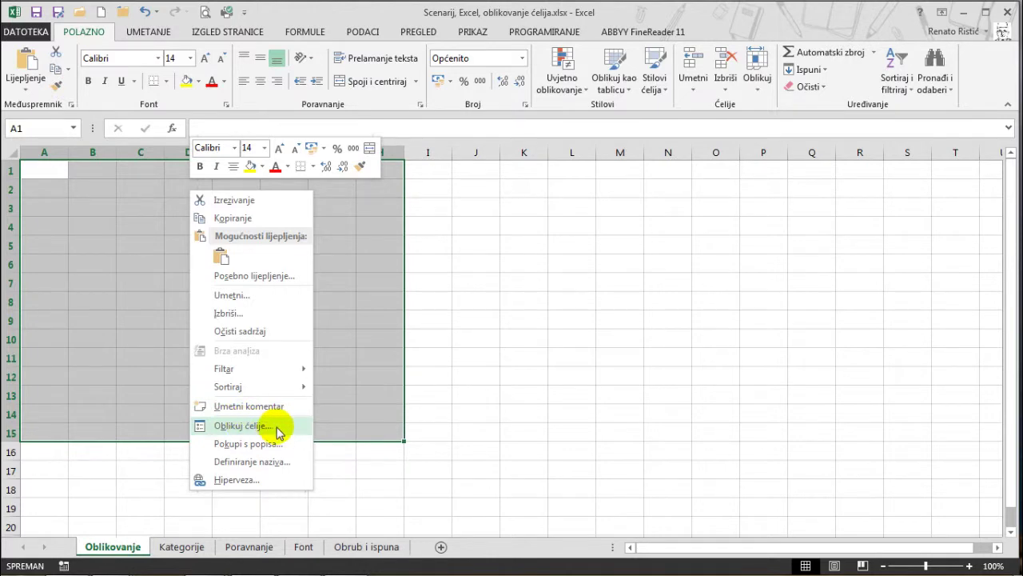
left_click(241, 425)
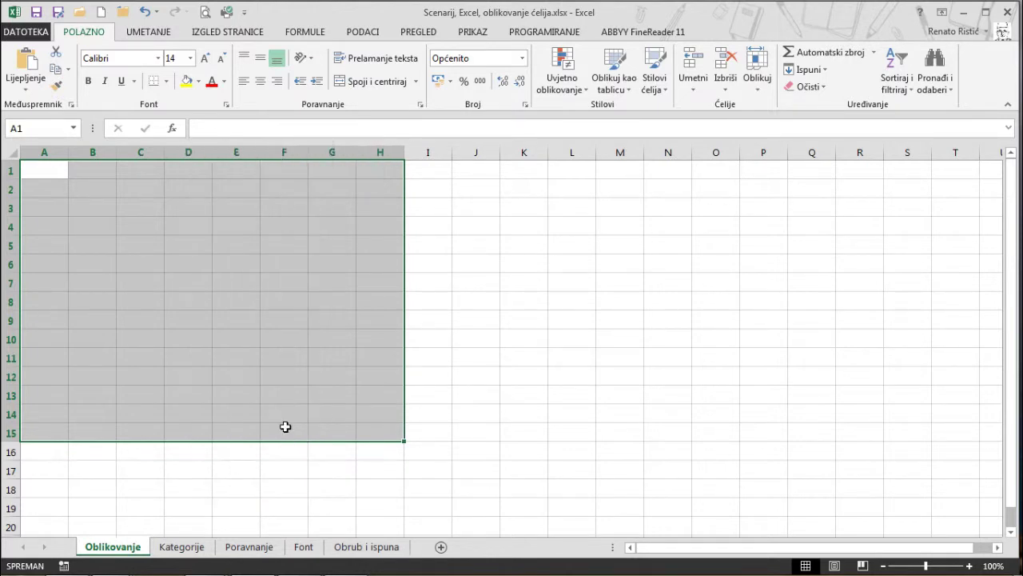
left_click_drag(290, 238, 454, 120)
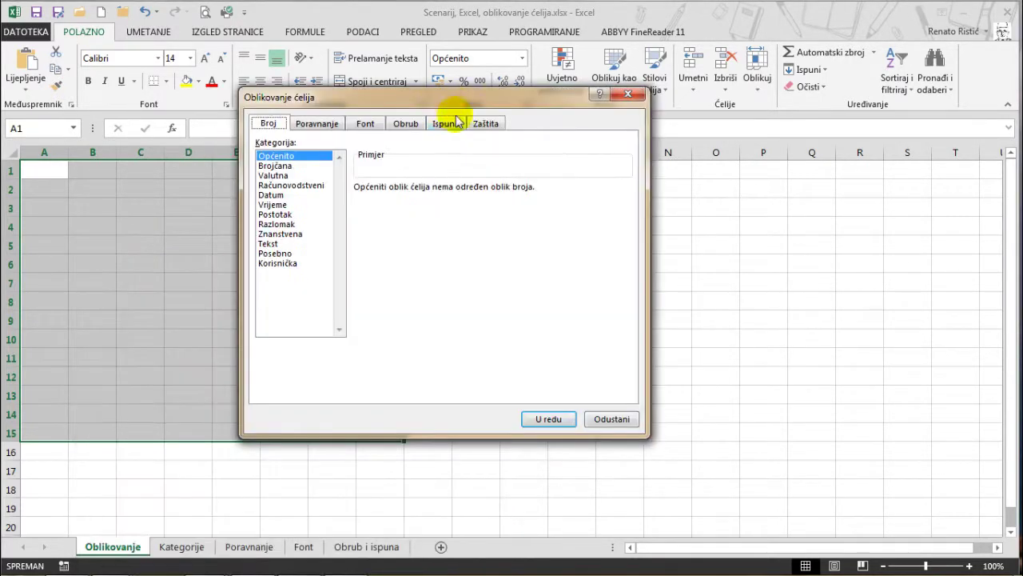
left_click(522, 419)
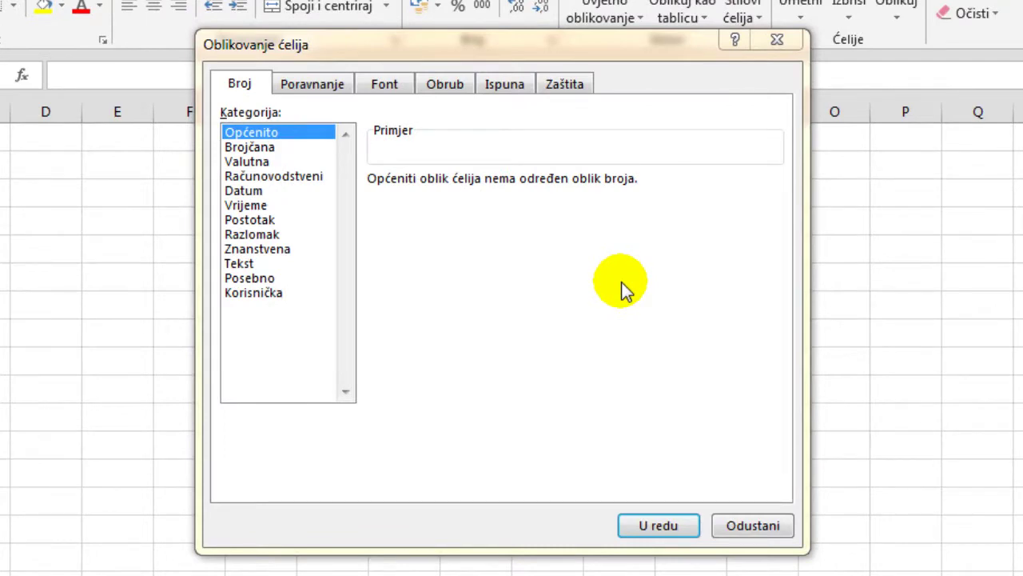
Look through the alignment, font, border, fill and protection settings for cells, ending at the number settings.
left_click(326, 85)
left_click(383, 83)
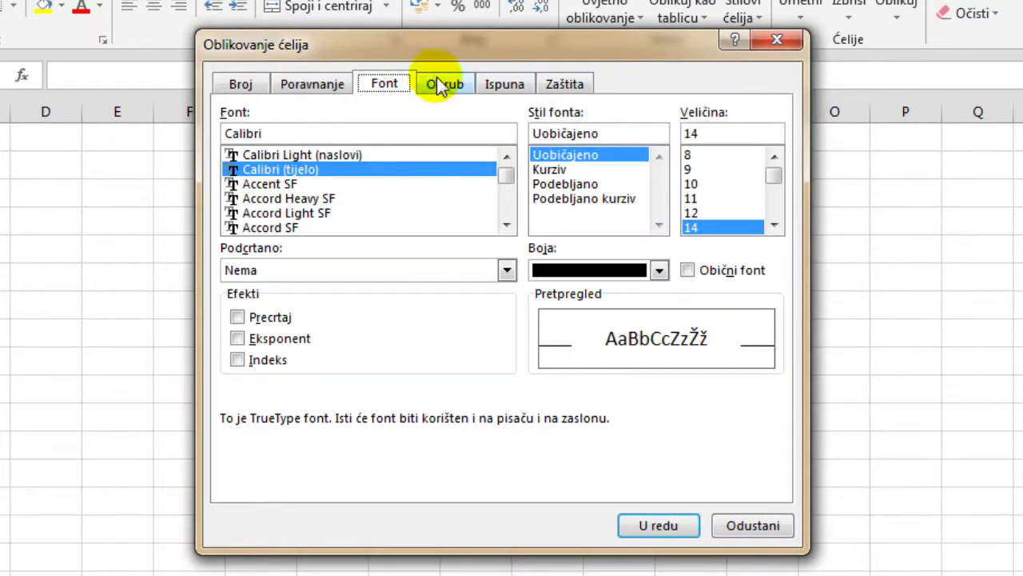
left_click(439, 85)
left_click(498, 85)
left_click(569, 84)
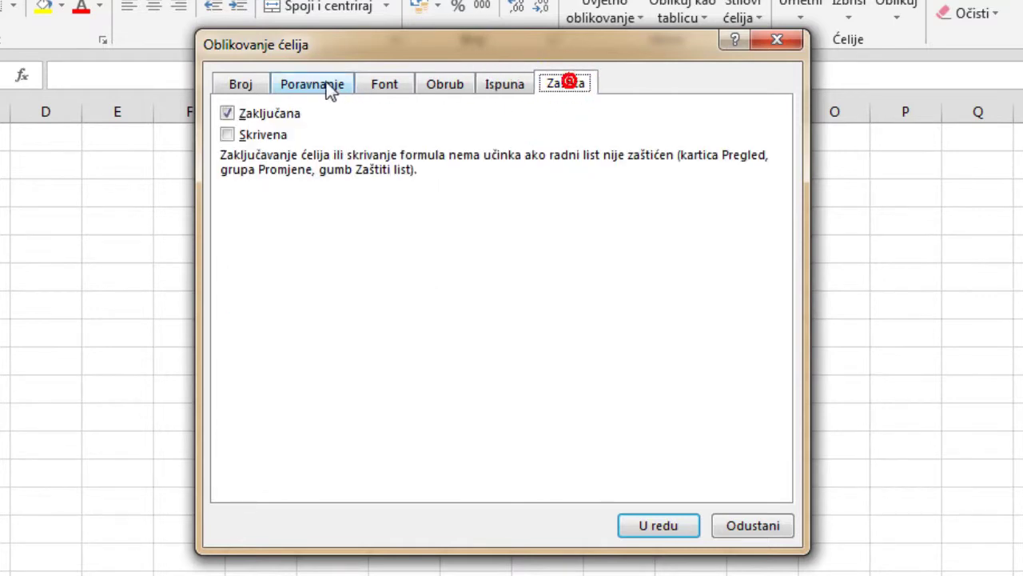
left_click(241, 85)
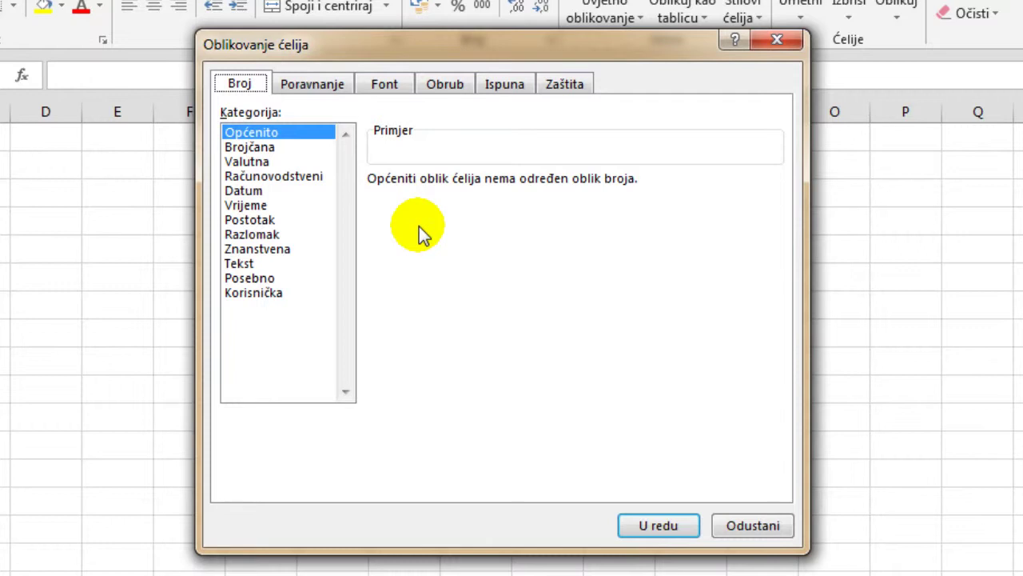
Examine the number format options for Brojčana, Valutna, Računovodstveni, Postotak, Razlomak, Znanstvena, Posebno and Korisnička.
left_click(327, 149)
left_click(319, 163)
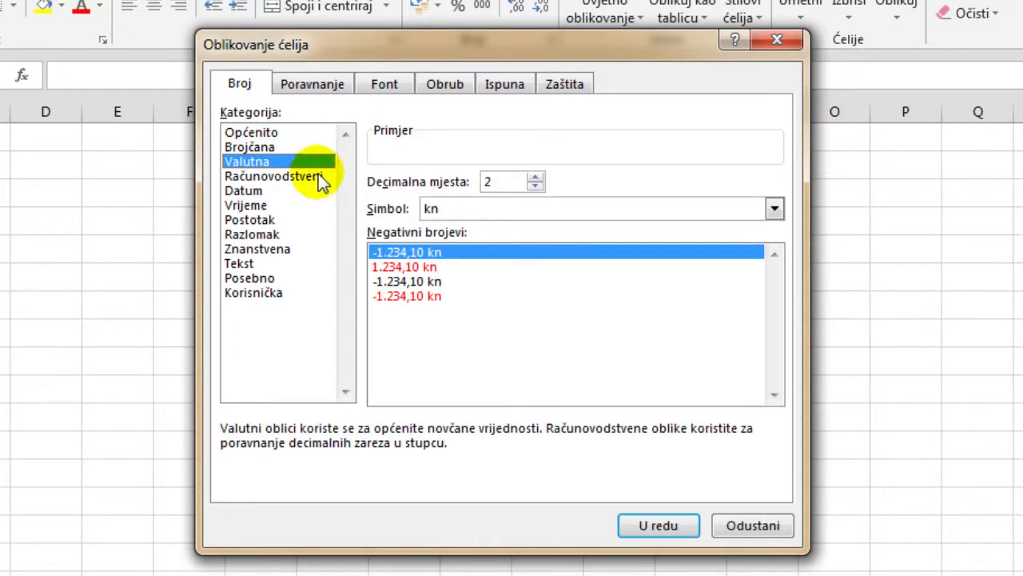
left_click(323, 177)
left_click(296, 221)
left_click(298, 234)
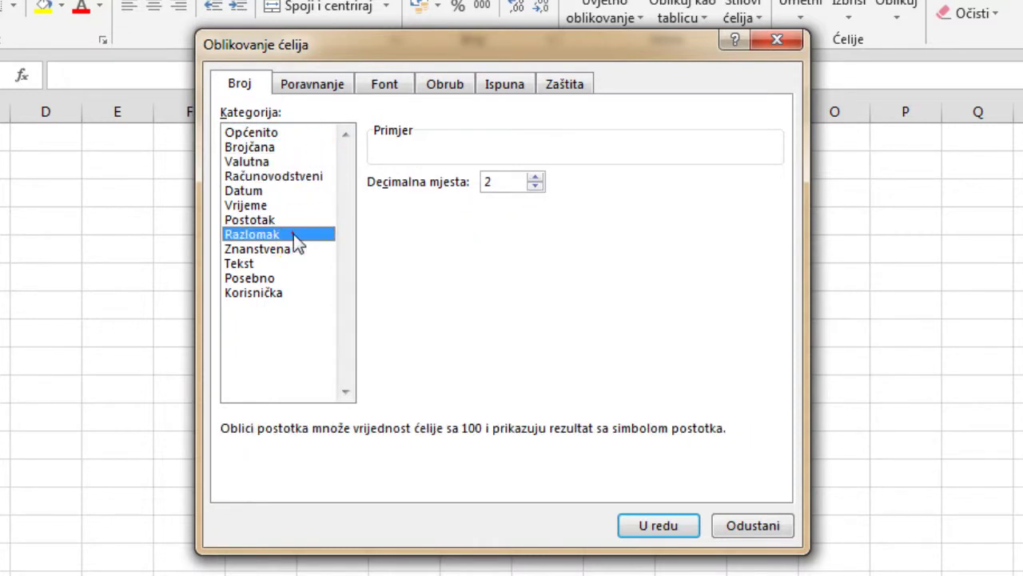
left_click(301, 252)
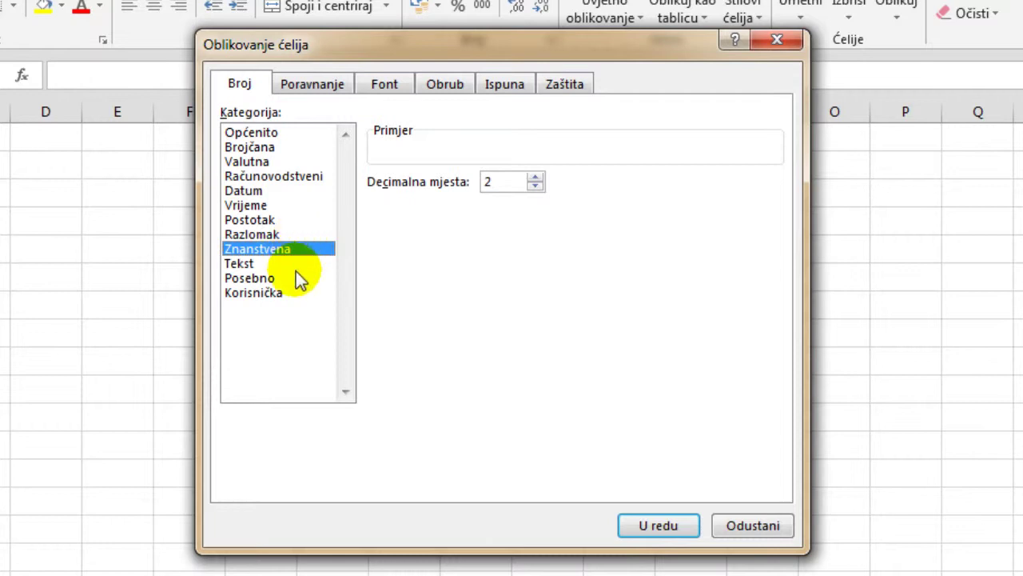
left_click(298, 278)
left_click(301, 294)
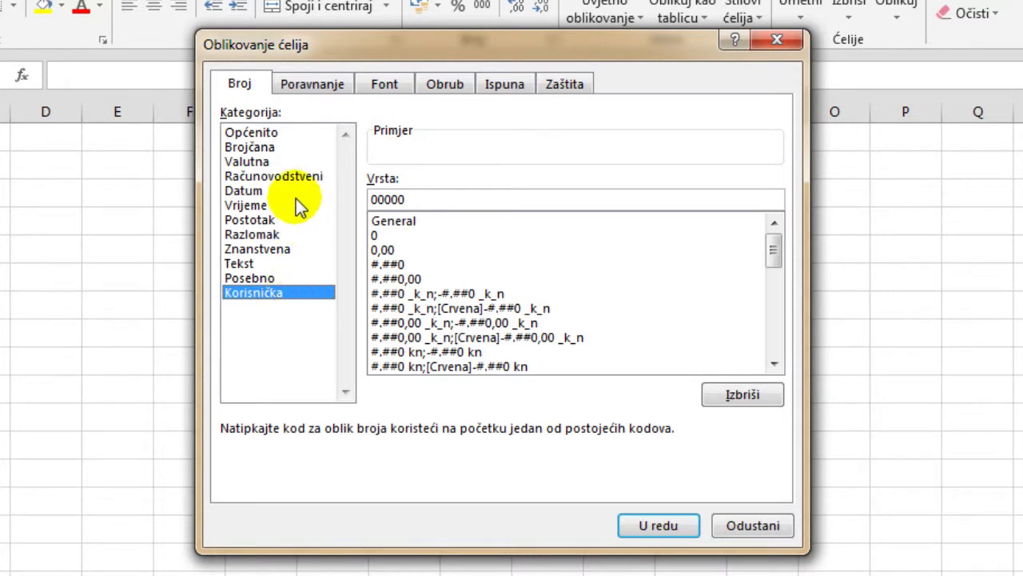
Compare the Tekst and Korisnička number formats with Datum, Vrijeme, Brojčana, Postotak and Razlomak, finishing on Tekst.
left_click(285, 265)
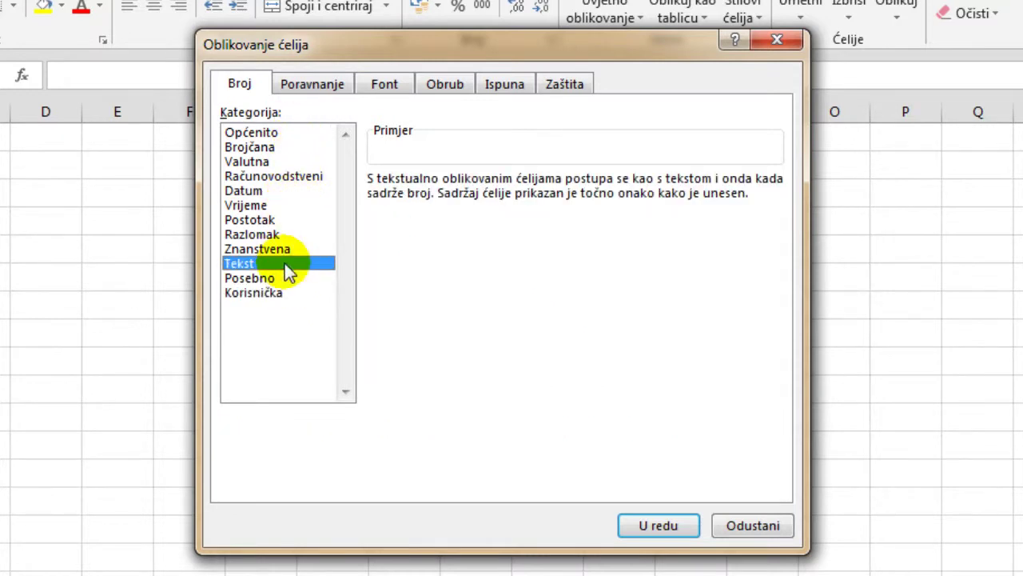
left_click(286, 293)
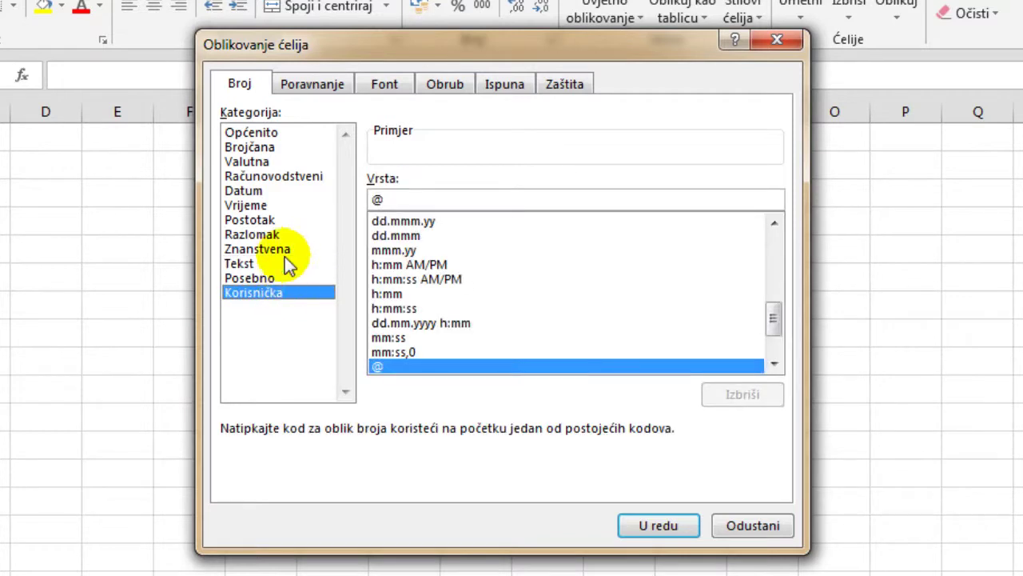
left_click(277, 192)
left_click(278, 205)
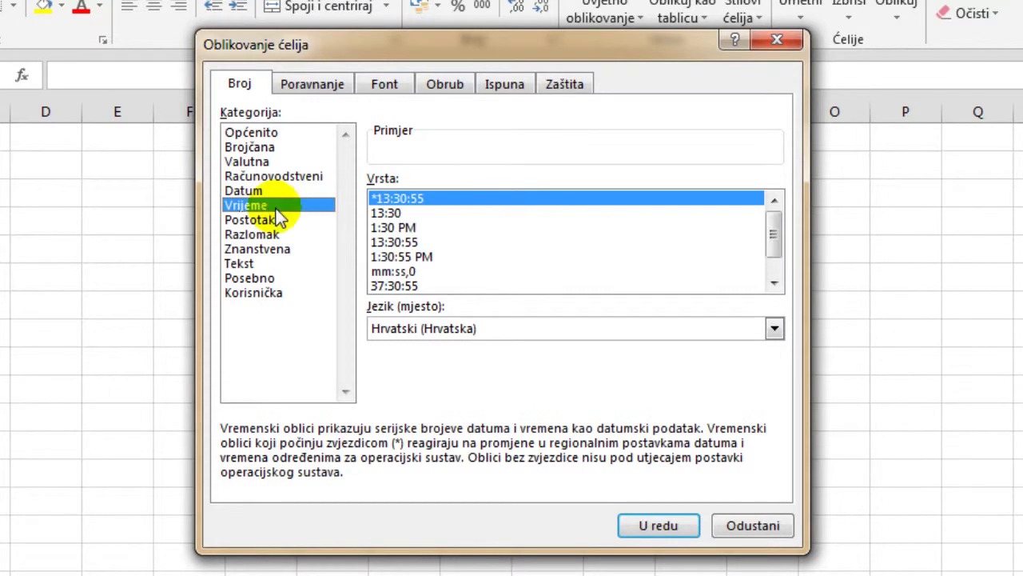
left_click(276, 292)
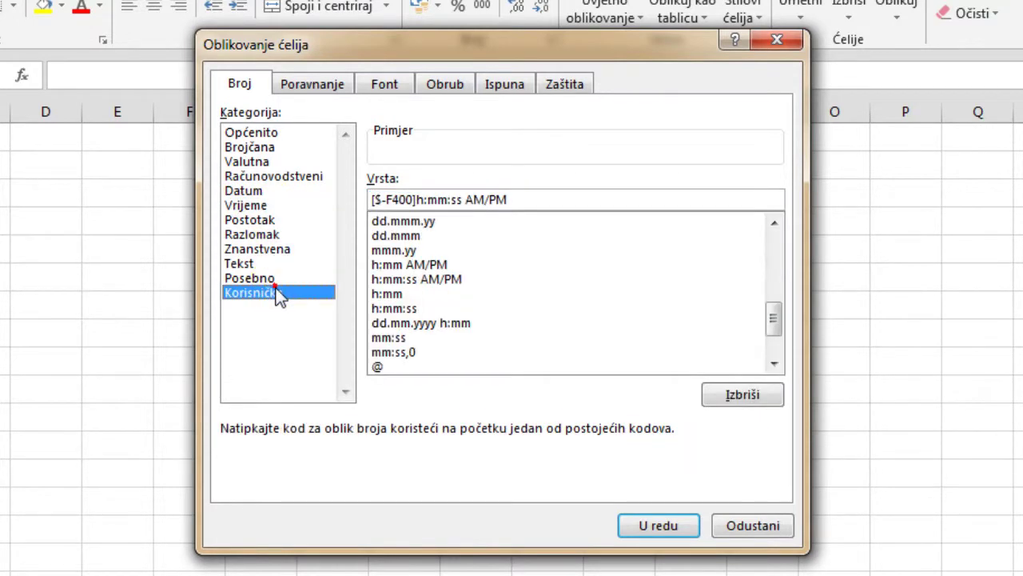
left_click(293, 147)
left_click(285, 218)
left_click(288, 235)
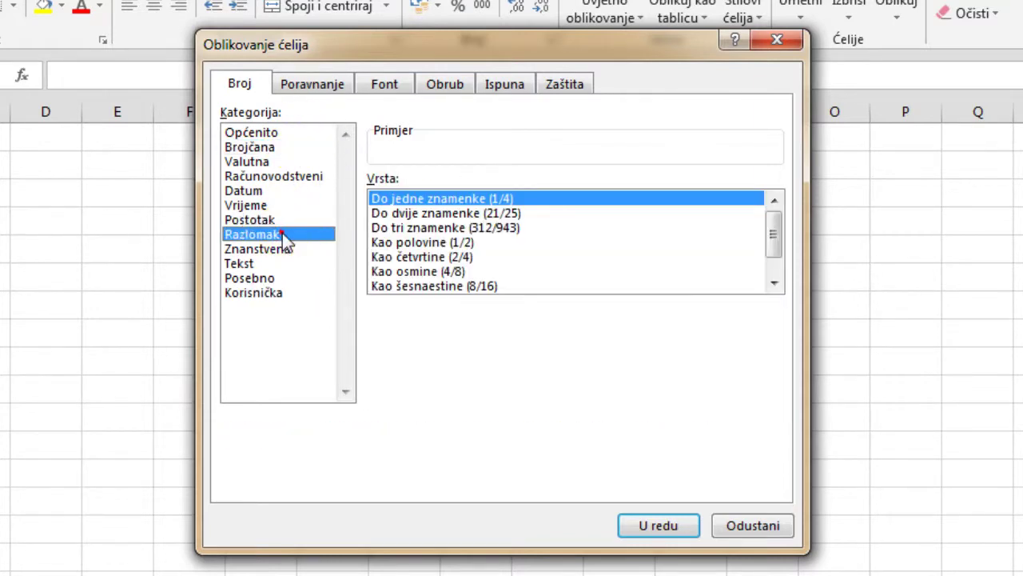
left_click(281, 192)
left_click(276, 206)
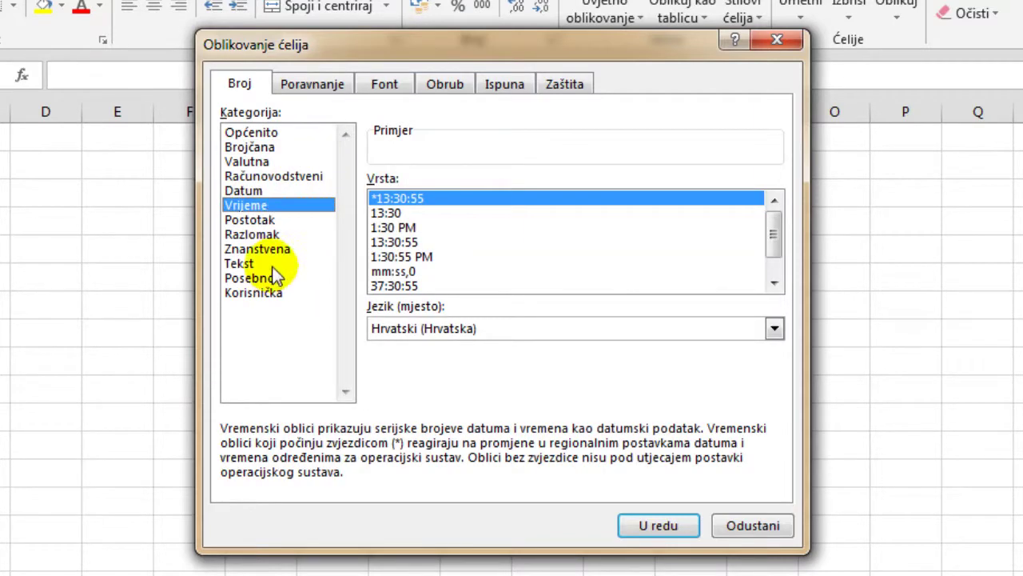
left_click(271, 264)
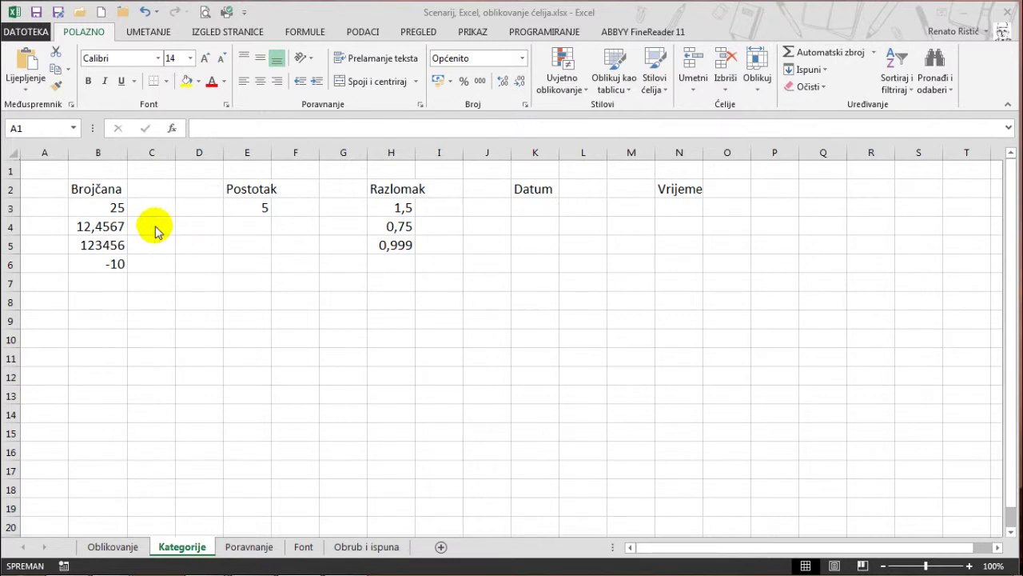
Preview how cell B4 looks in the number format categories from Brojčana onward, and cancel the formatting dialog.
right_click(119, 230)
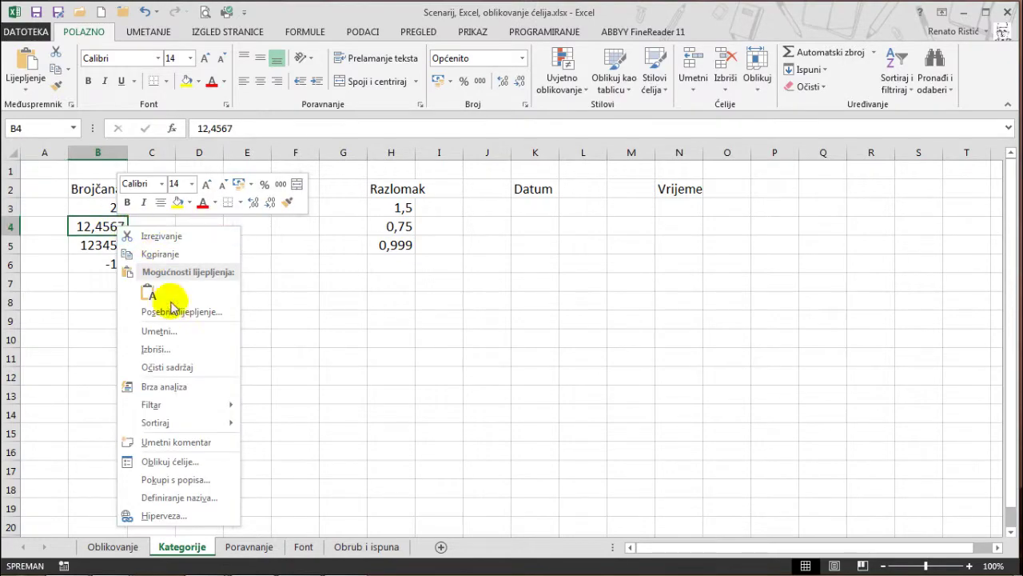
left_click(185, 465)
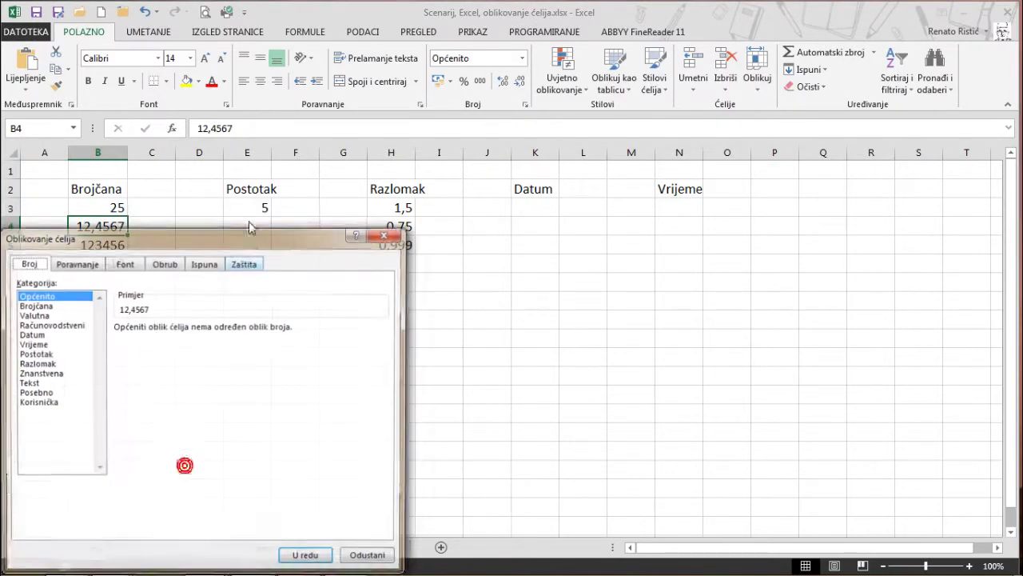
left_click_drag(237, 233, 484, 135)
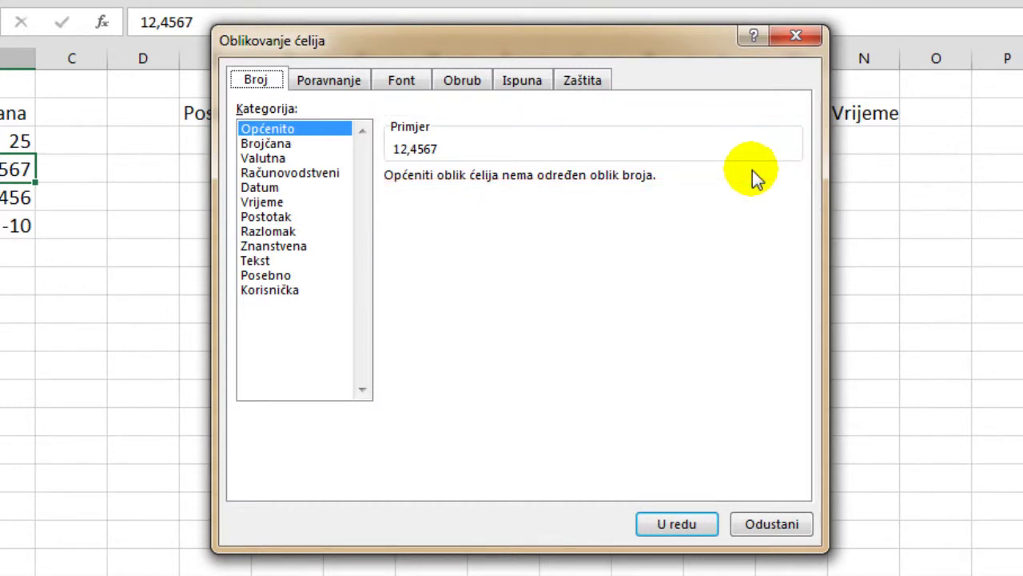
left_click(330, 143)
key("Down")
key("Down")
key("Down")
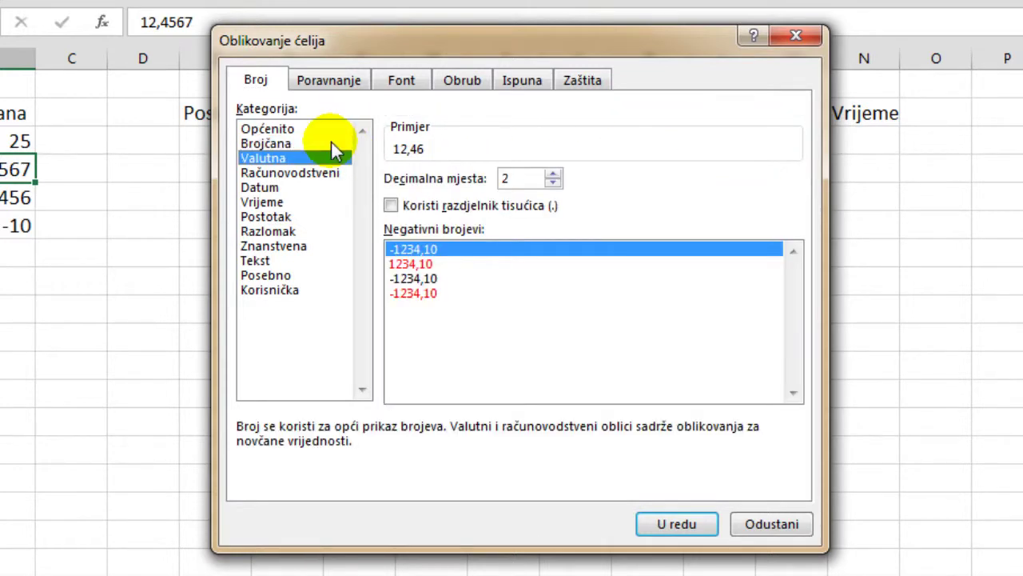
key("Down")
key("Down")
key("Down")
key("Down")
key("Down")
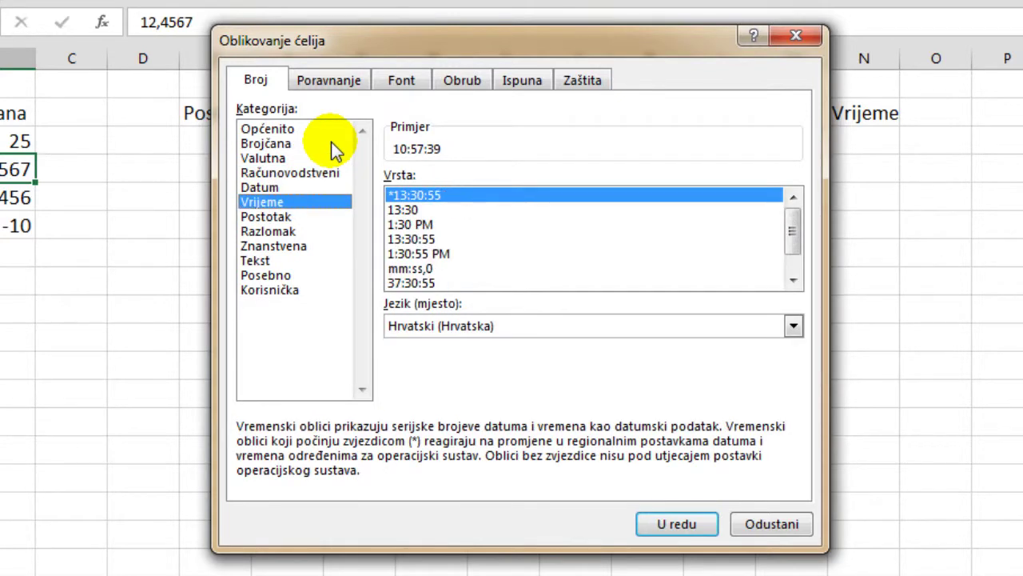
key("Down")
key("Down")
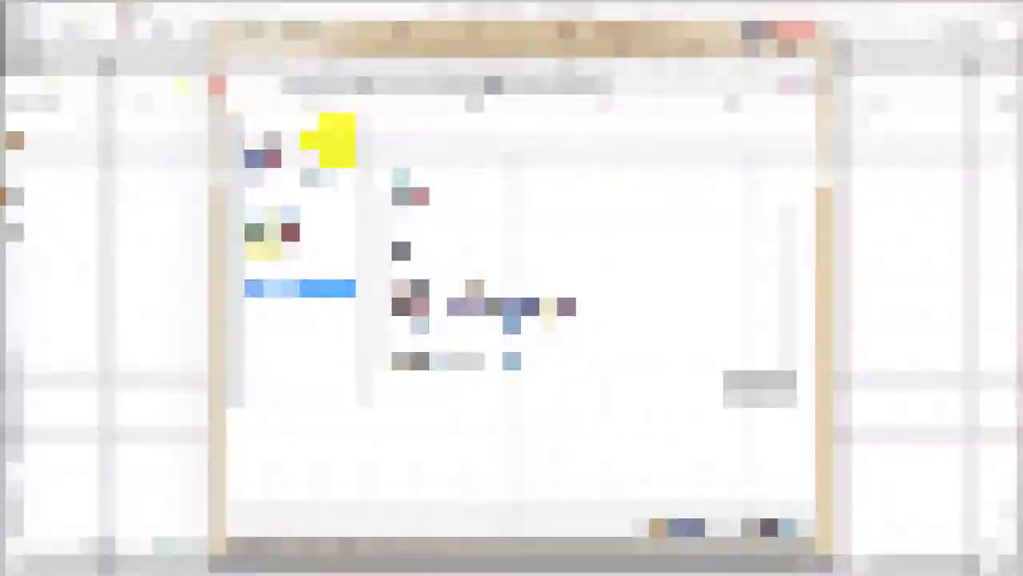
key("Escape")
Format cell B3 as Brojčana with 0 decimal places.
left_click(13, 136)
right_click(112, 203)
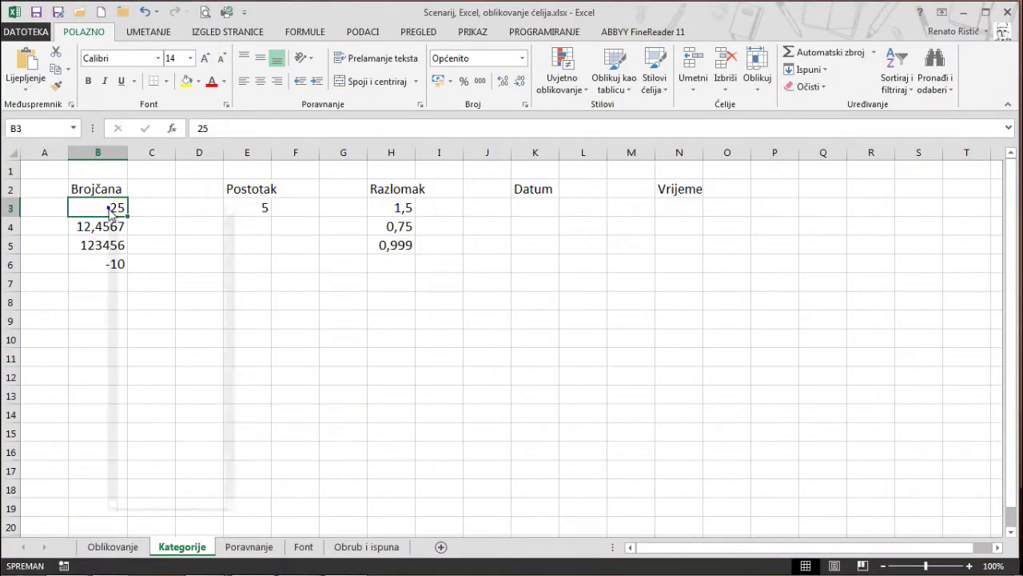
left_click(214, 439)
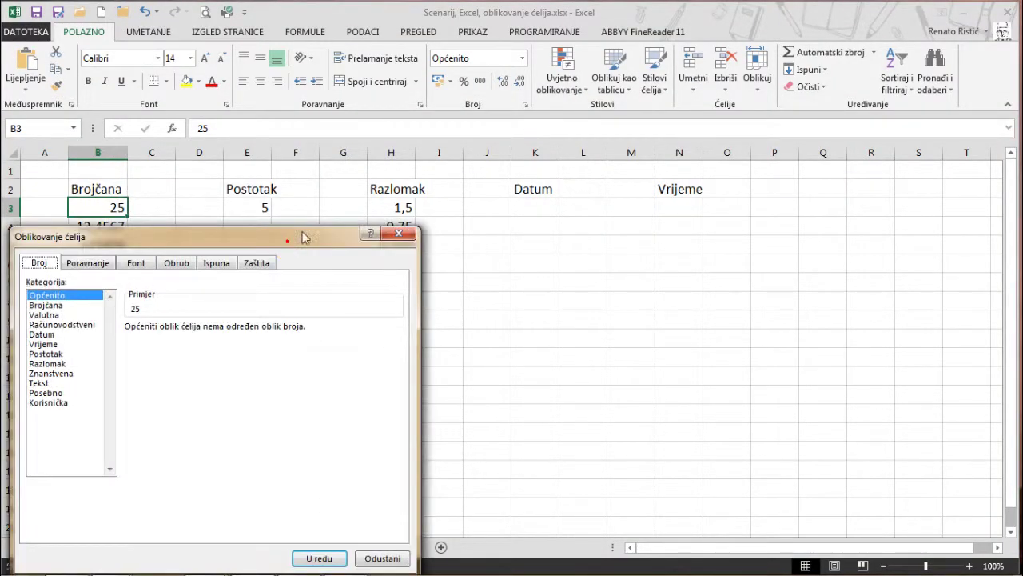
left_click(319, 200)
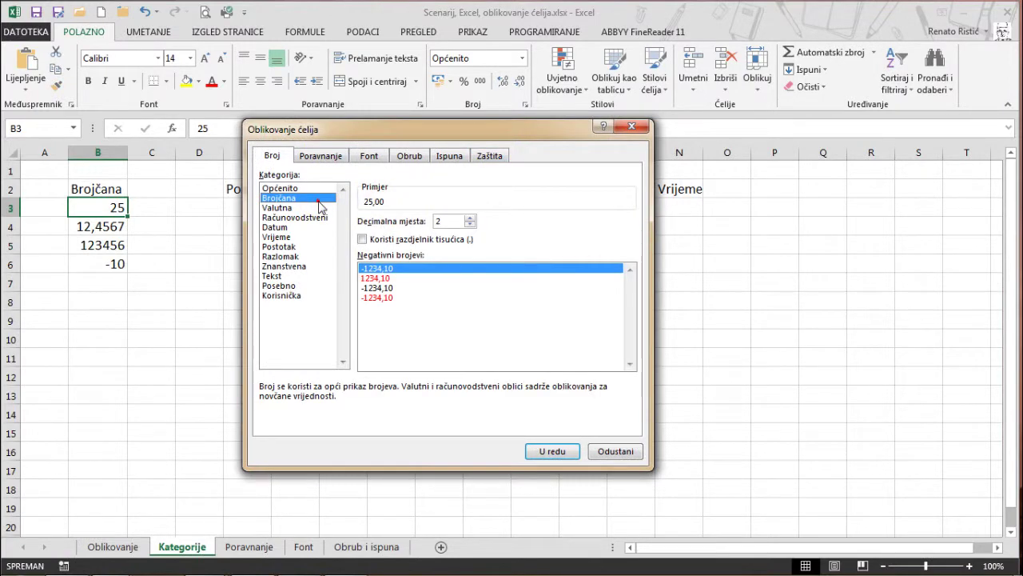
left_click(470, 218)
left_click_drag(469, 219, 471, 229)
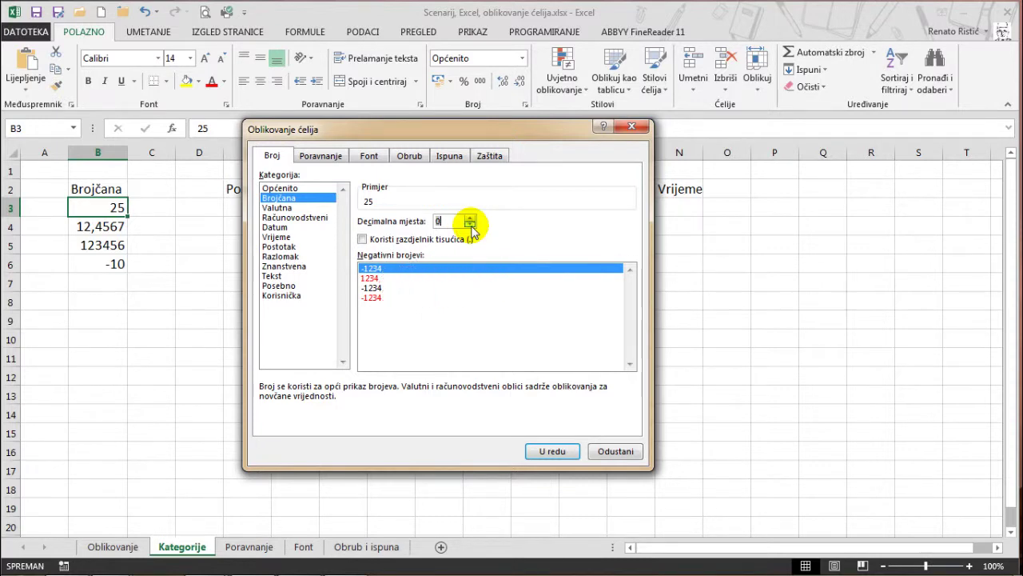
left_click(546, 451)
Format cell B4 as Brojčana with 2 decimal places.
right_click(120, 227)
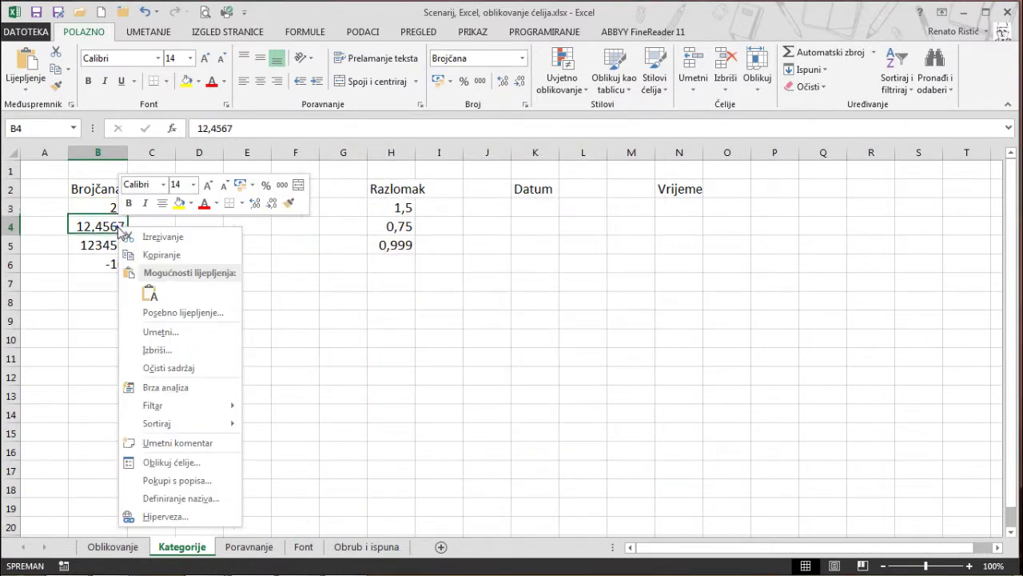
left_click(208, 460)
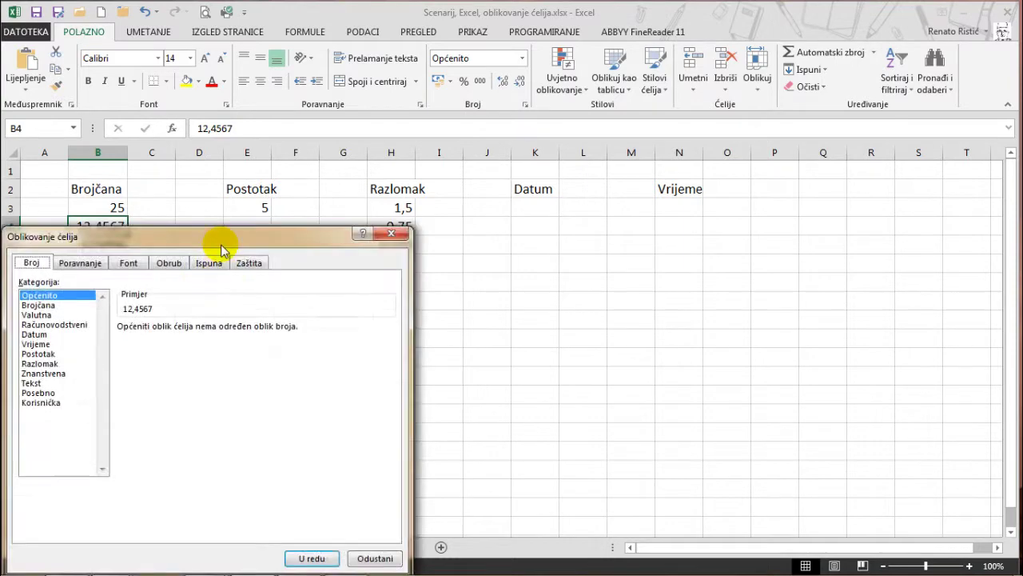
left_click(234, 221)
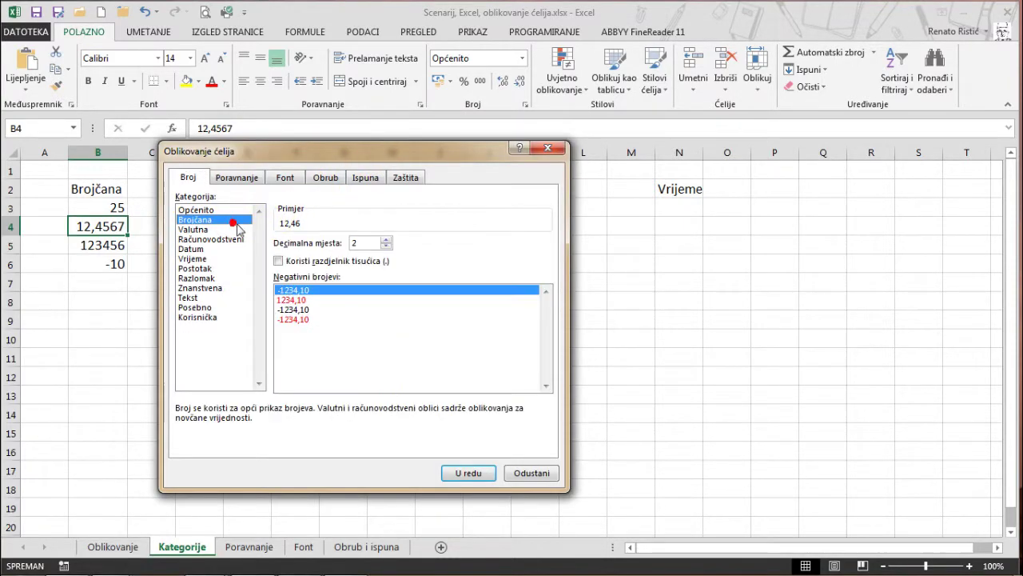
left_click(466, 476)
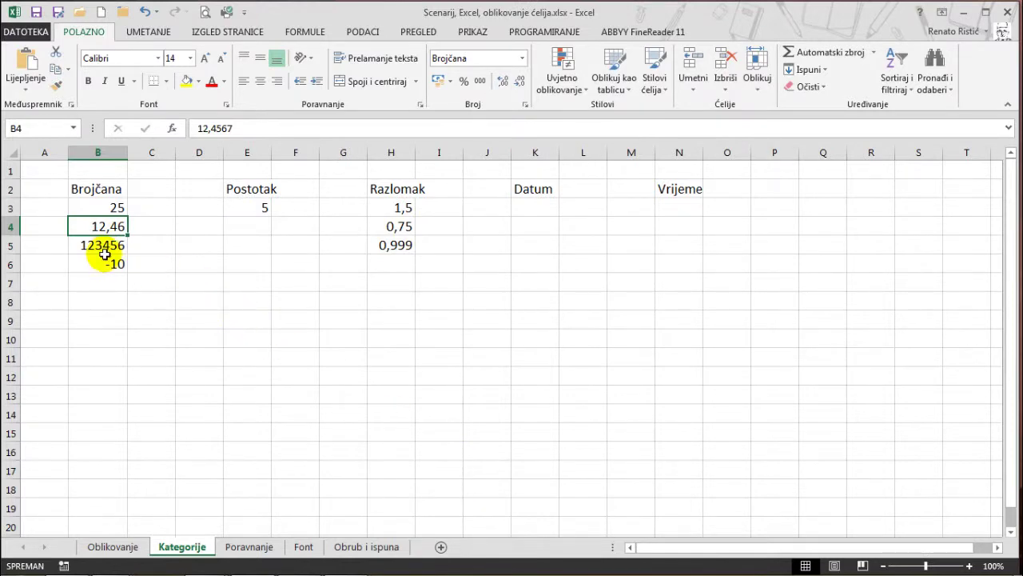
Format cell B5 as Brojčana with the thousands separator and 0 decimal places.
right_click(97, 249)
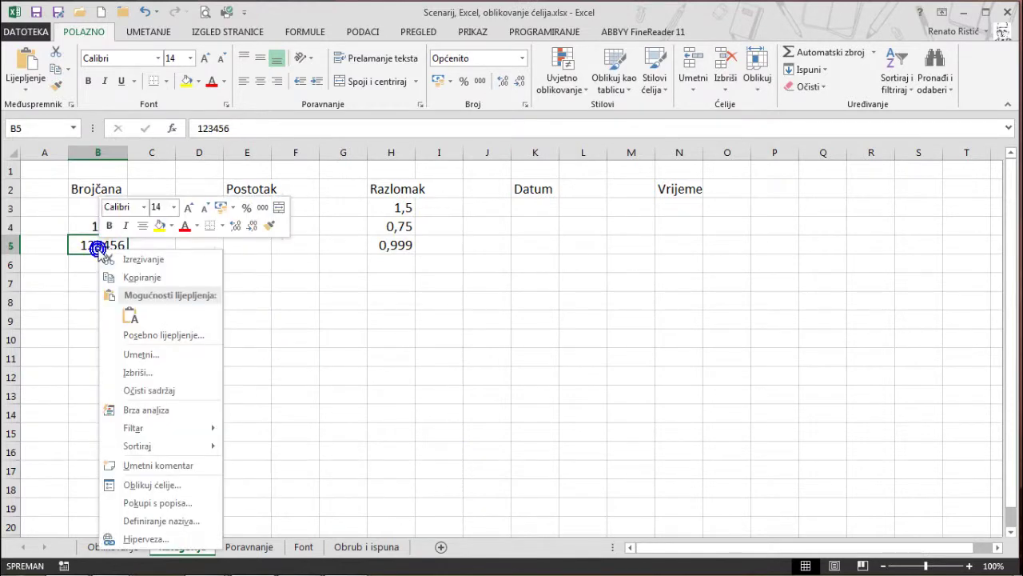
left_click(174, 484)
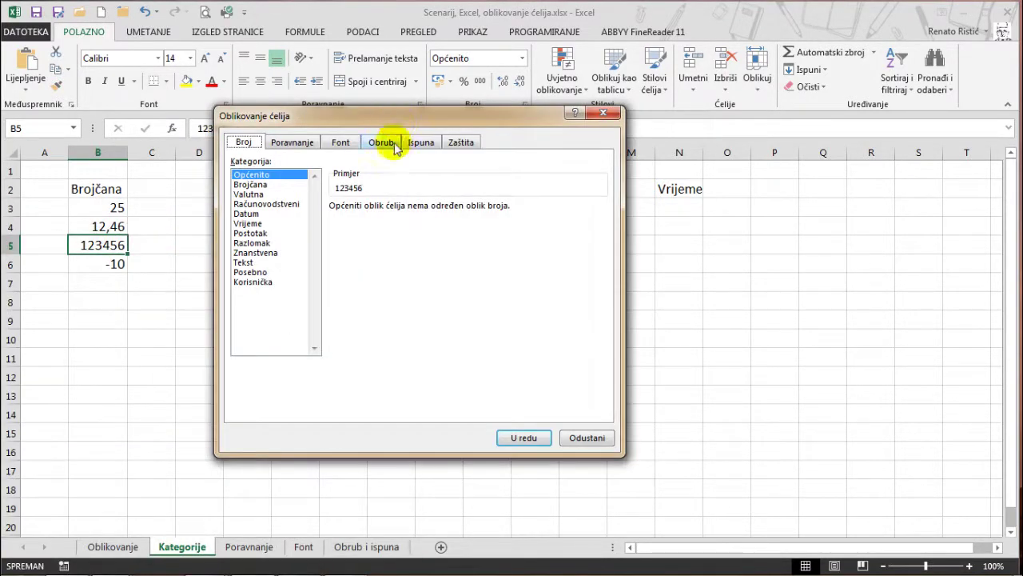
left_click(284, 186)
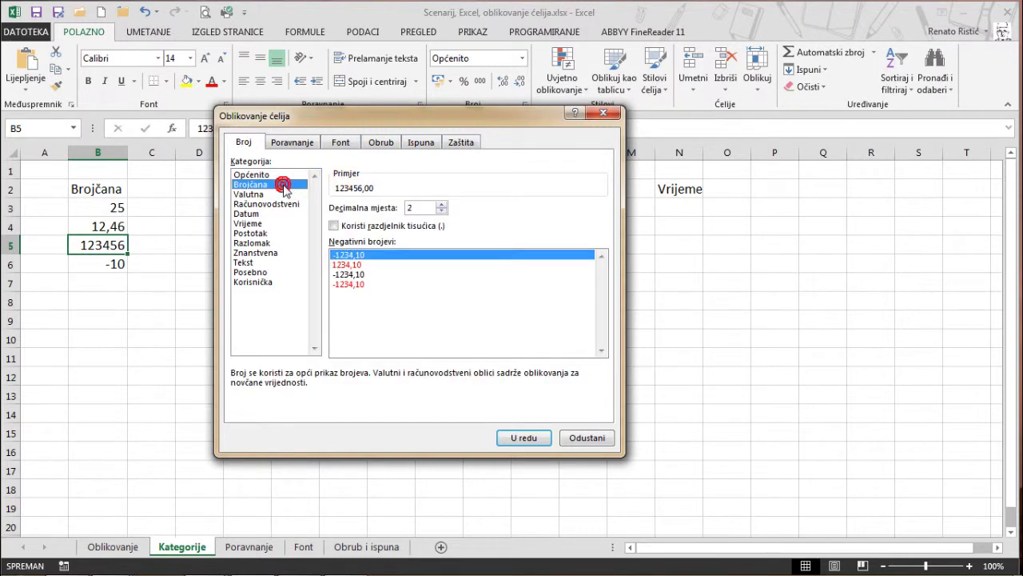
left_click(392, 225)
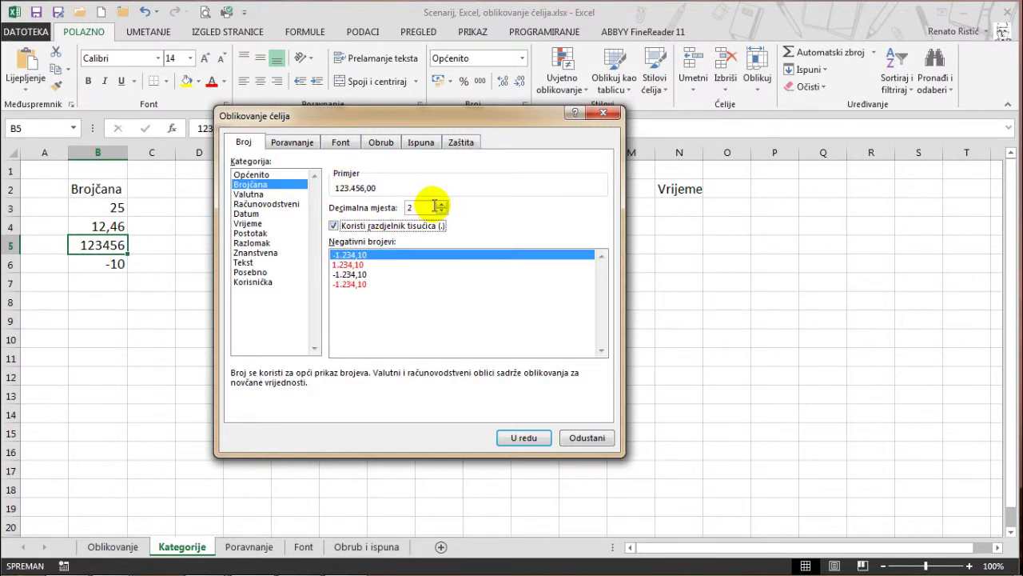
double_click(442, 211)
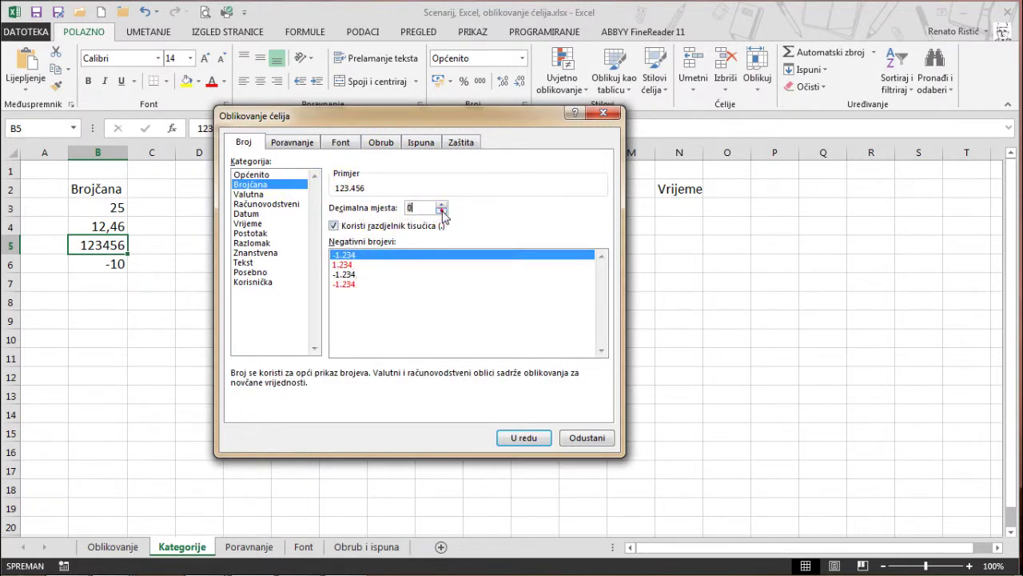
left_click(522, 436)
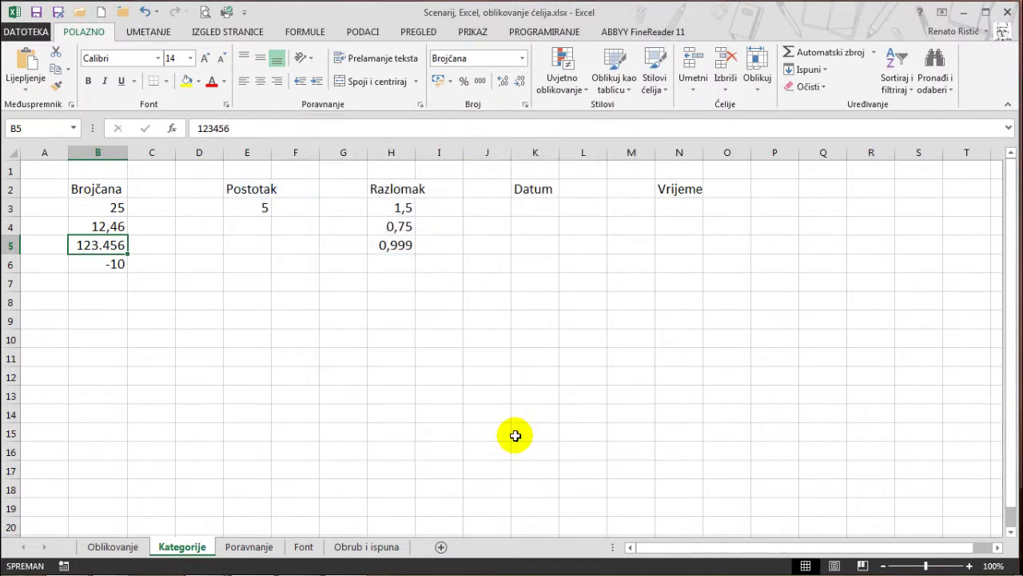
Format cell B6 as Brojčana with 2 decimal places, showing negative numbers in red with a minus sign.
right_click(94, 262)
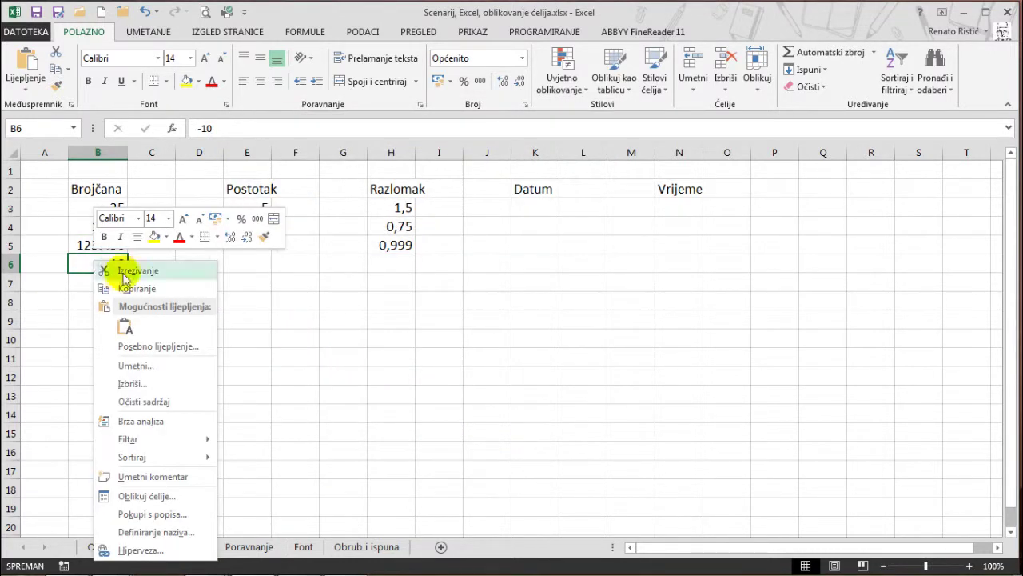
left_click(206, 495)
left_click_drag(268, 237, 472, 168)
left_click(256, 230)
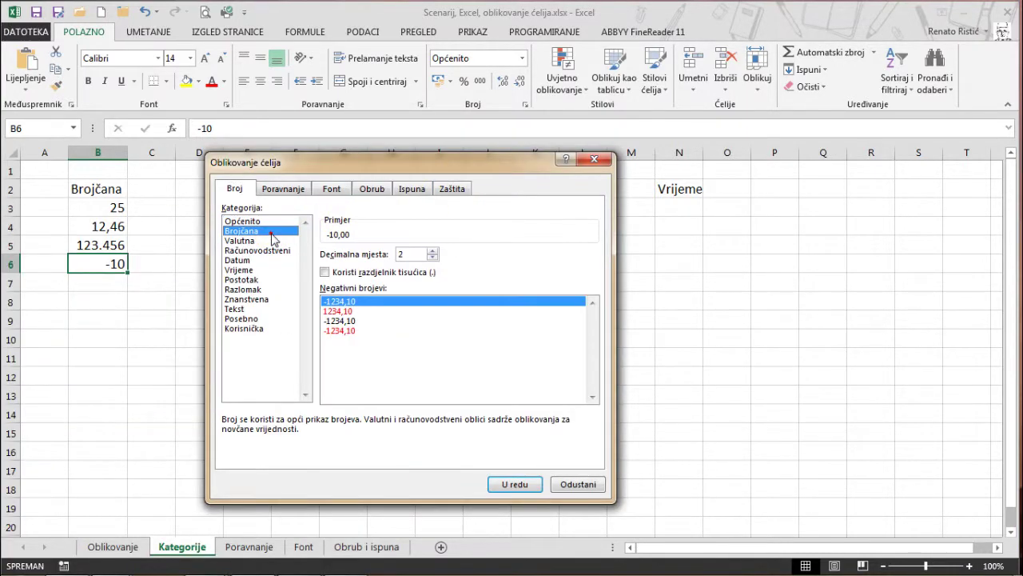
left_click(352, 311)
left_click(347, 320)
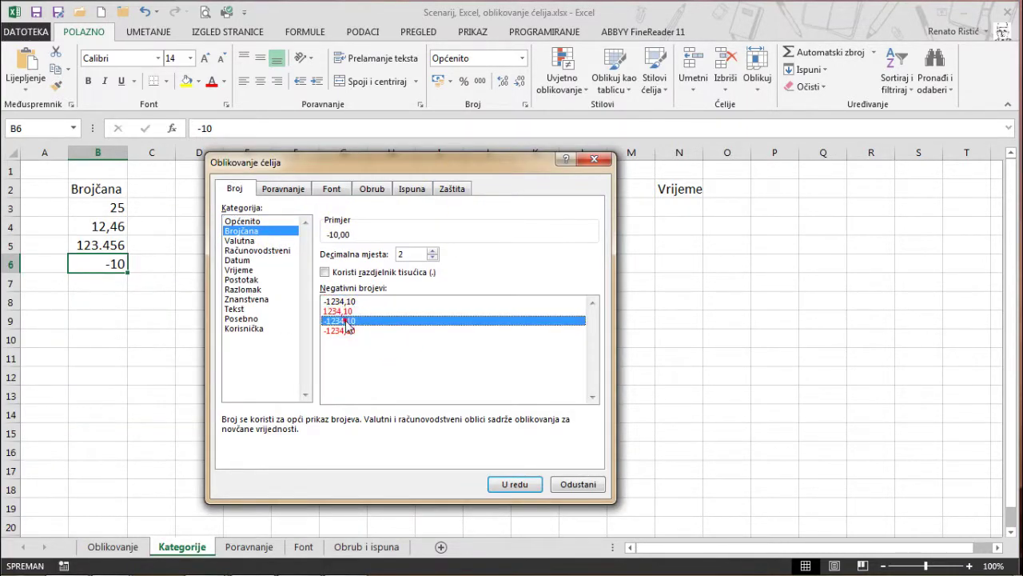
left_click(346, 331)
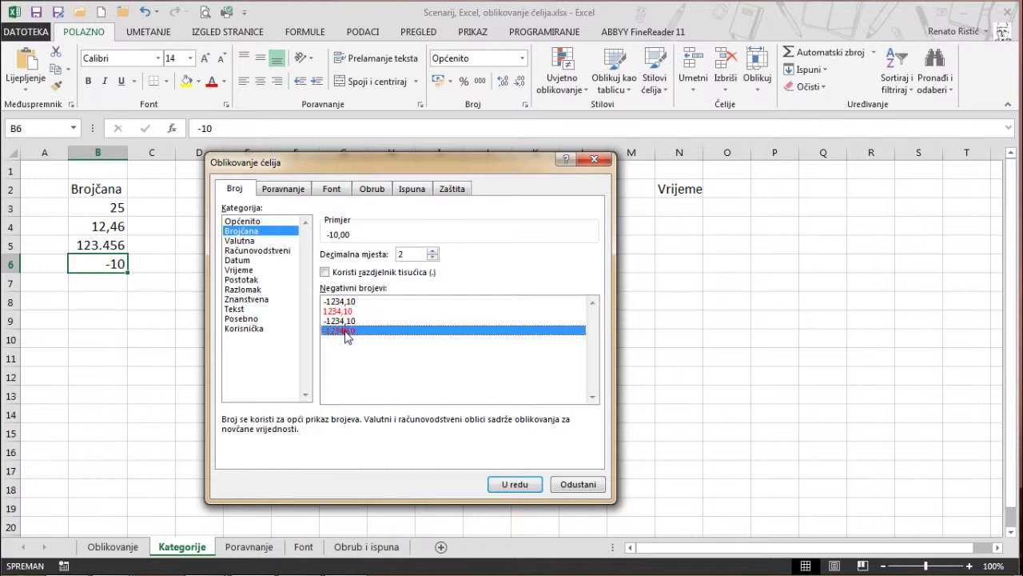
left_click(505, 484)
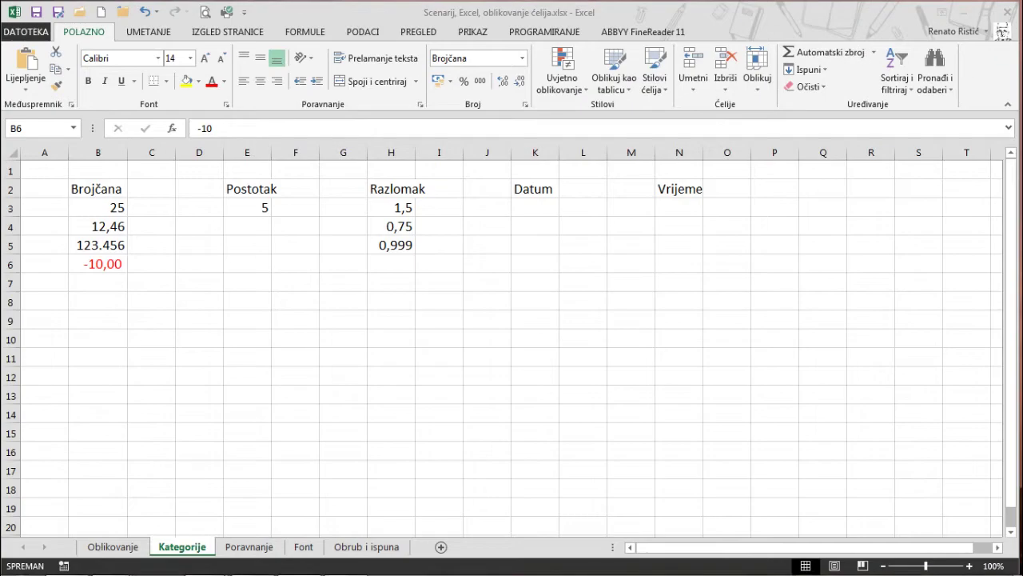
Format cell E3 under the Postotak heading as Postotak with 2 decimal places.
right_click(250, 208)
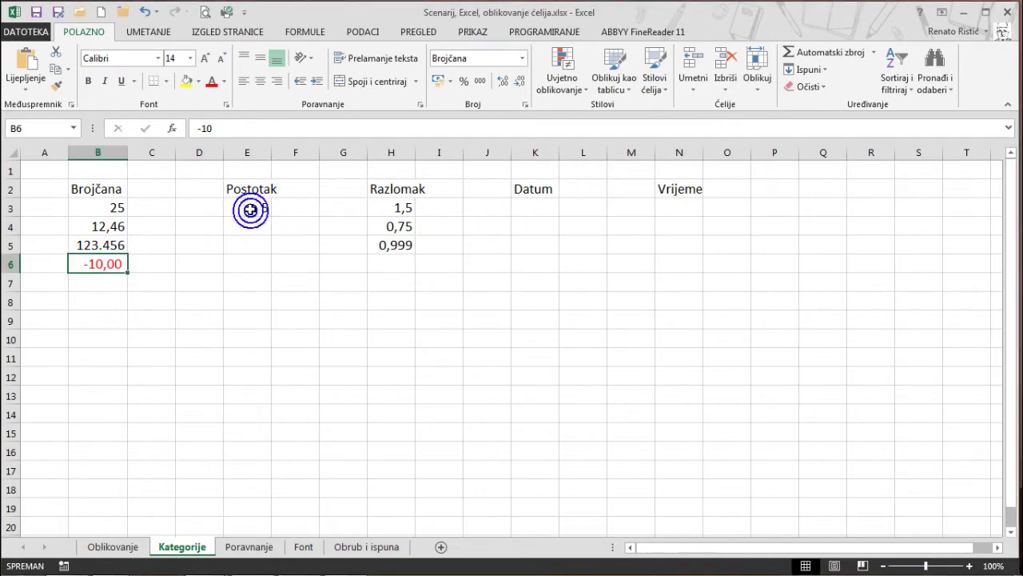
left_click(302, 444)
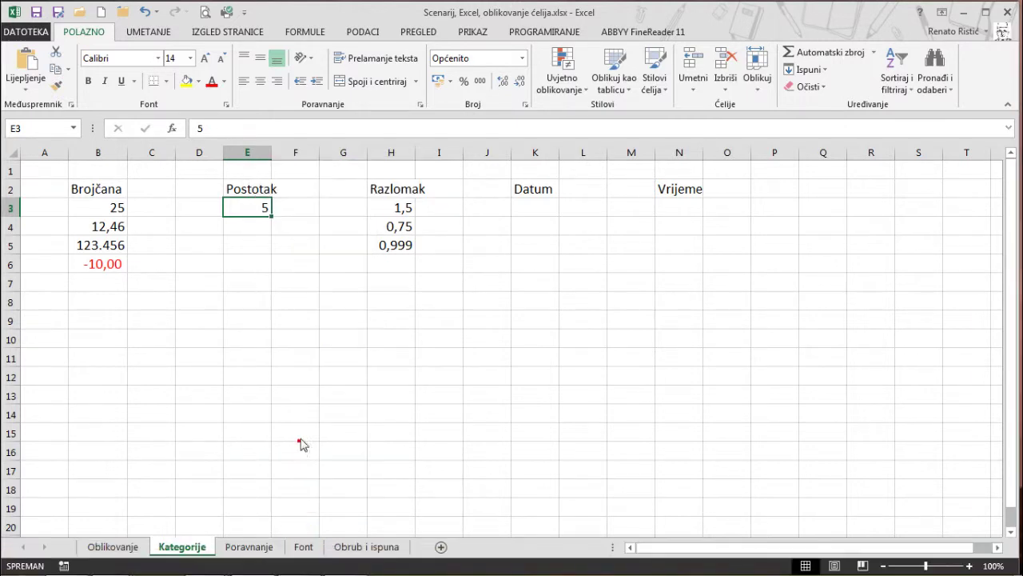
left_click_drag(354, 236, 490, 185)
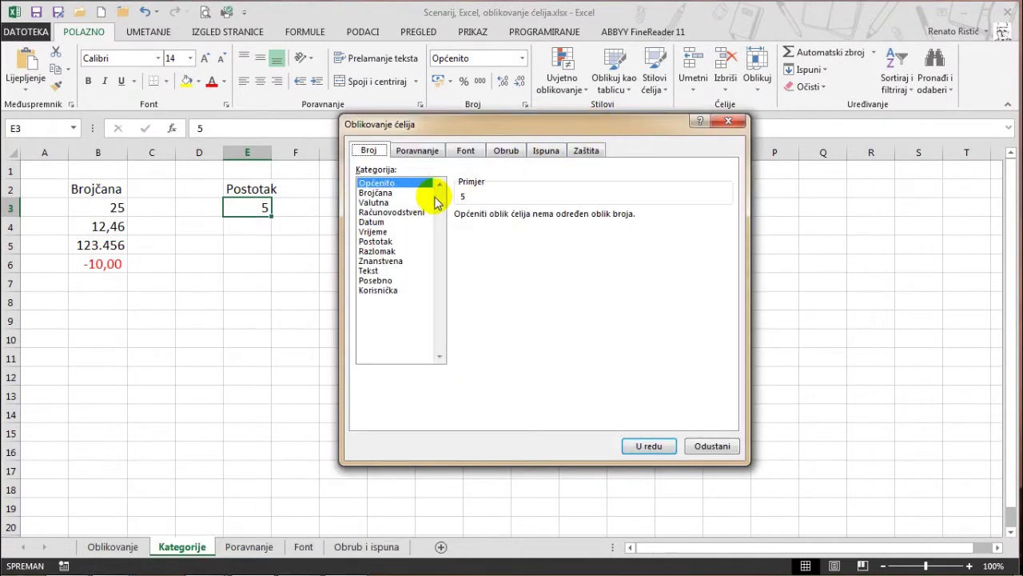
left_click(388, 239)
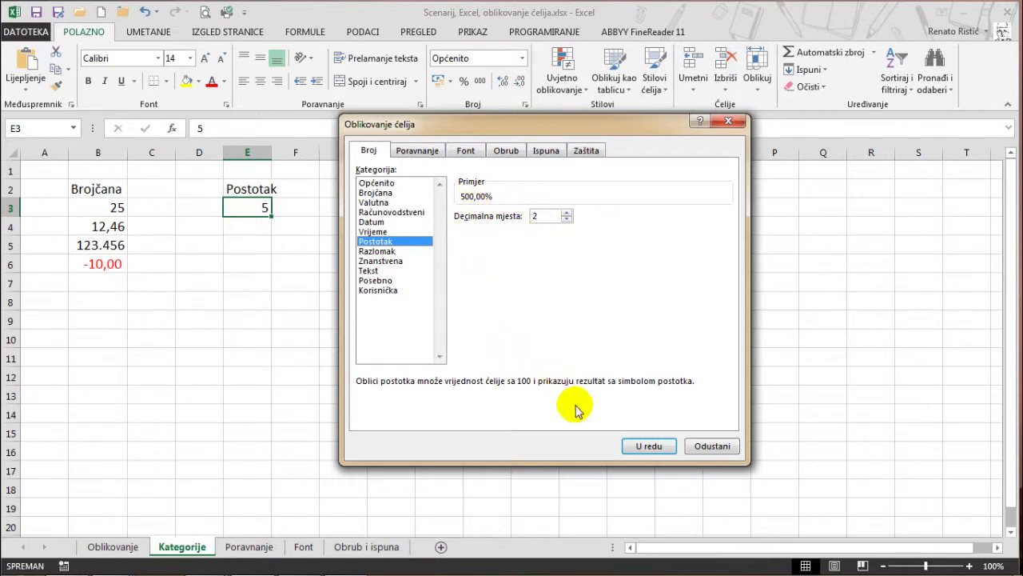
left_click(652, 449)
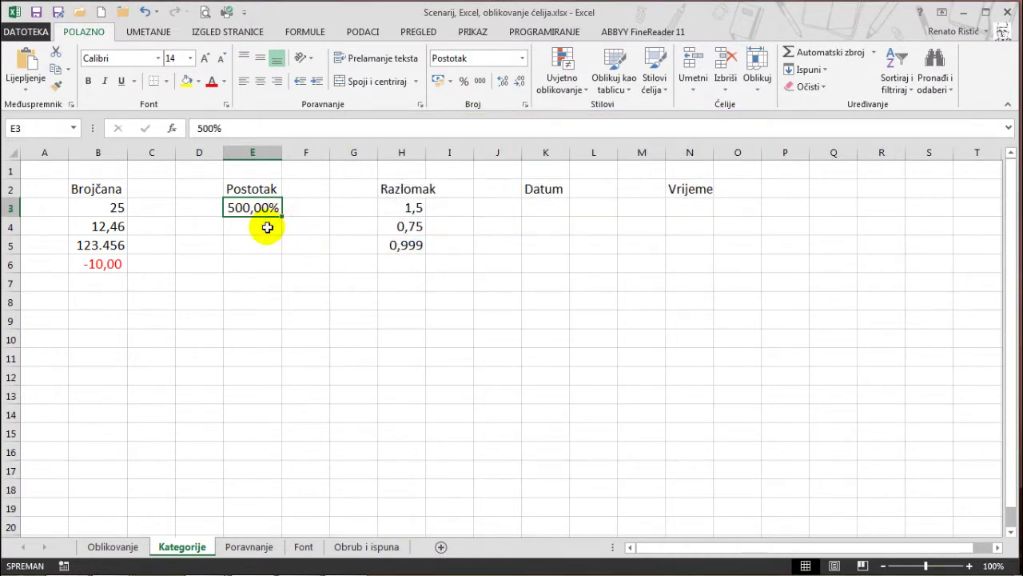
Format the empty cell E4 as Postotak with 2 decimal places and enter 5% in it.
right_click(267, 227)
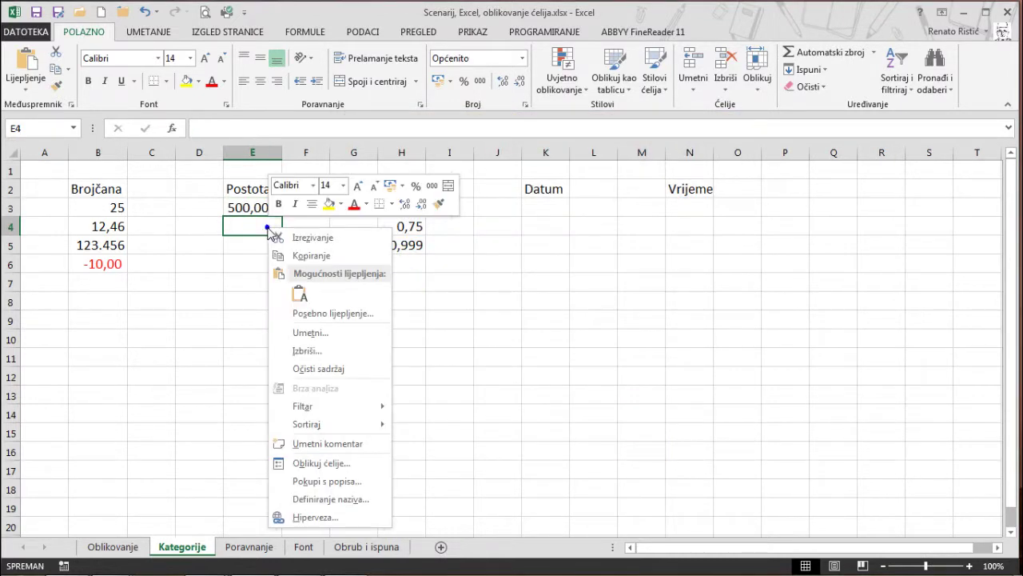
left_click(332, 461)
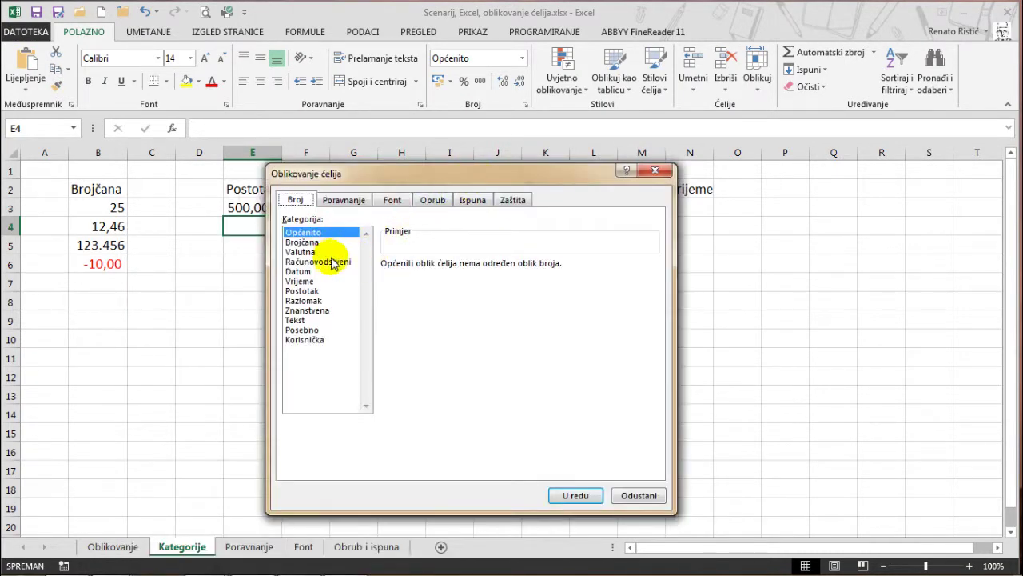
left_click(303, 291)
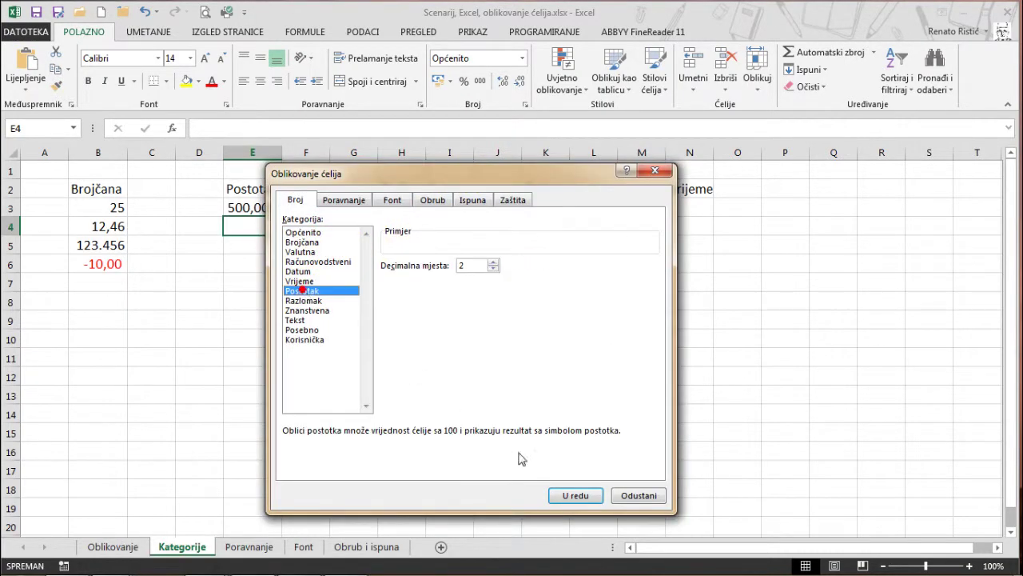
left_click(570, 494)
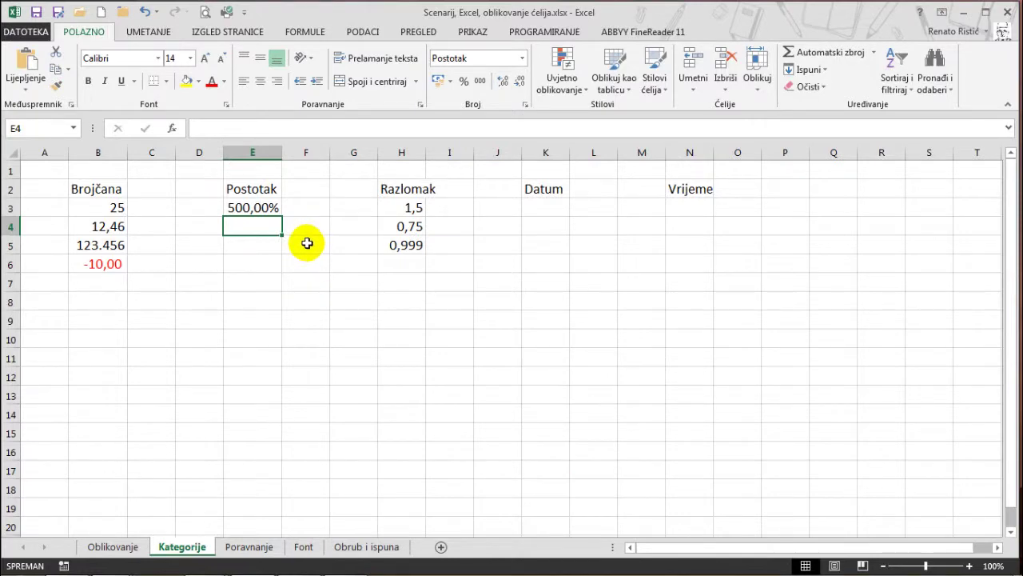
type("5")
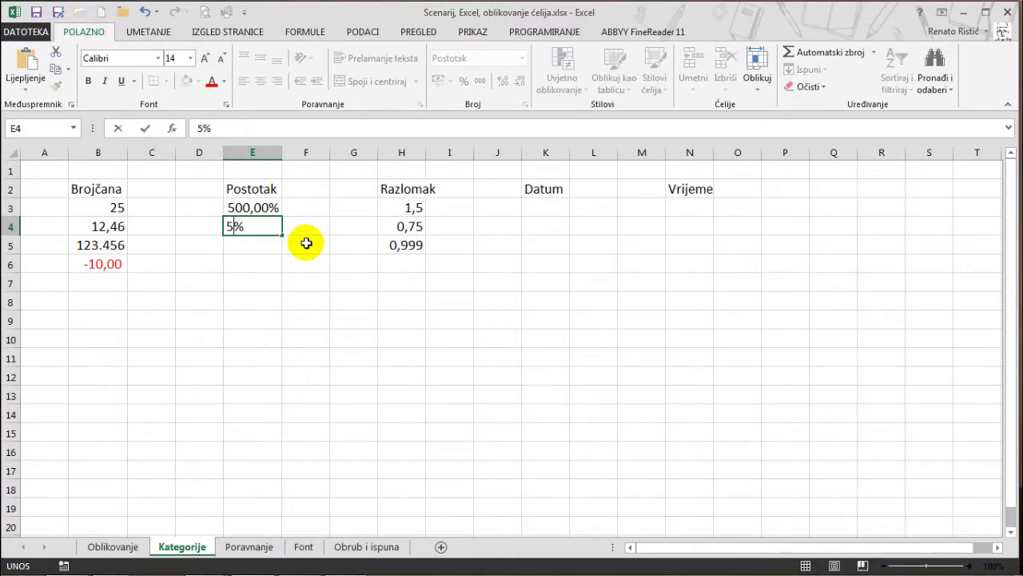
key("Return")
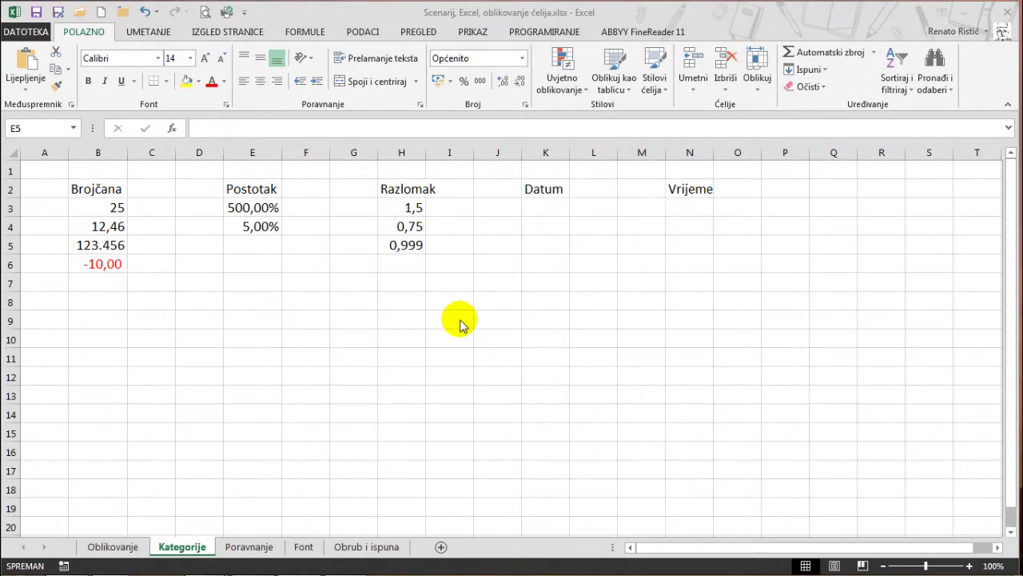
Format cells H3:H5 as Razlomak of the type Kao polovine (1/2), and check the stored values of H3 and H4.
left_click_drag(405, 207, 406, 242)
right_click(406, 209)
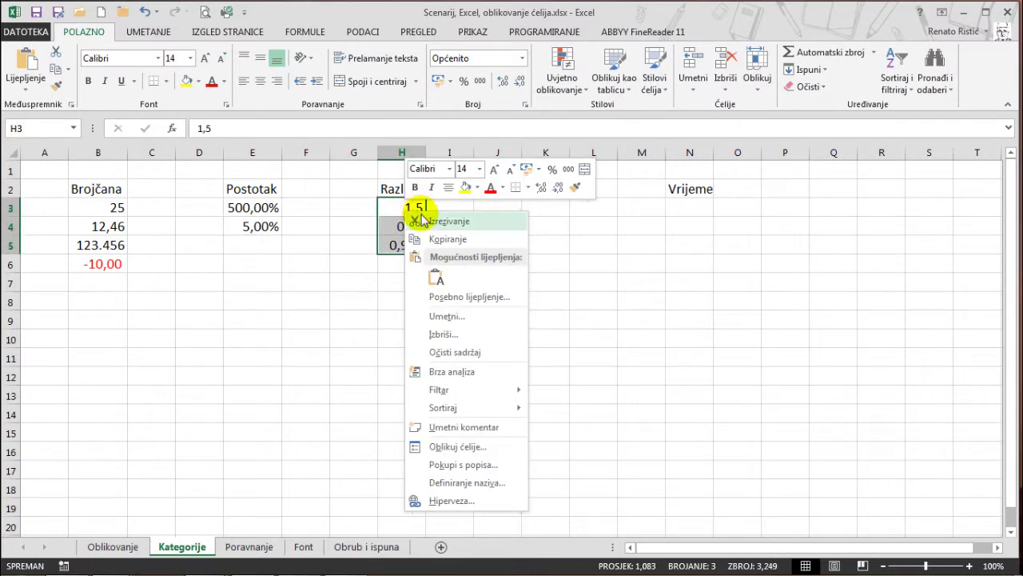
left_click(465, 446)
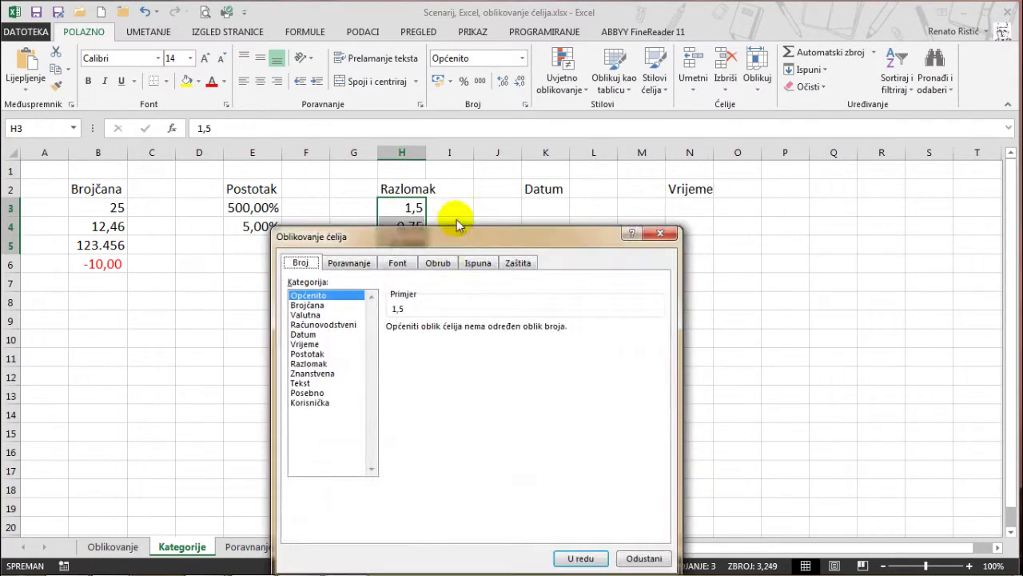
left_click_drag(460, 238, 471, 111)
left_click(322, 238)
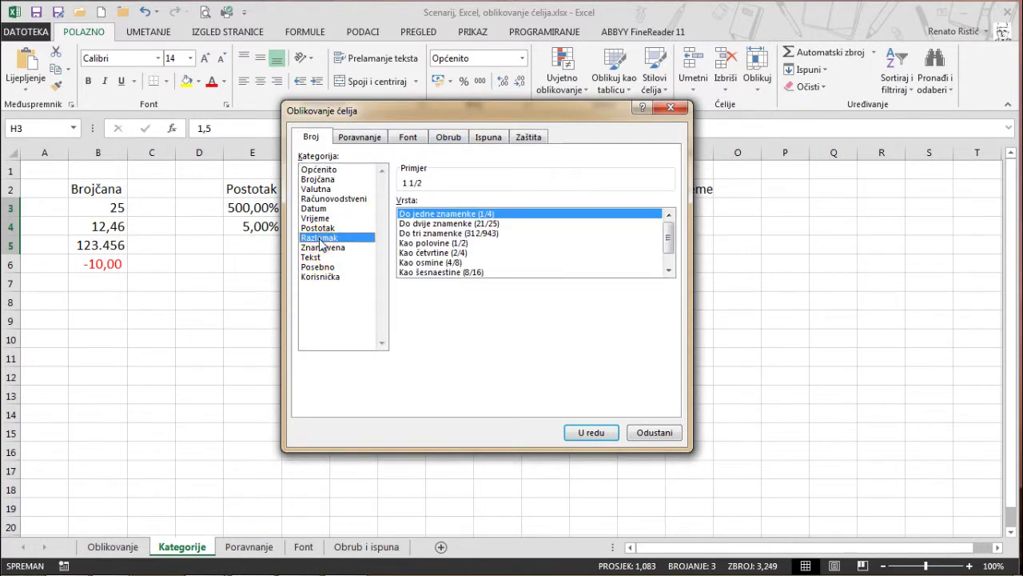
left_click(488, 223)
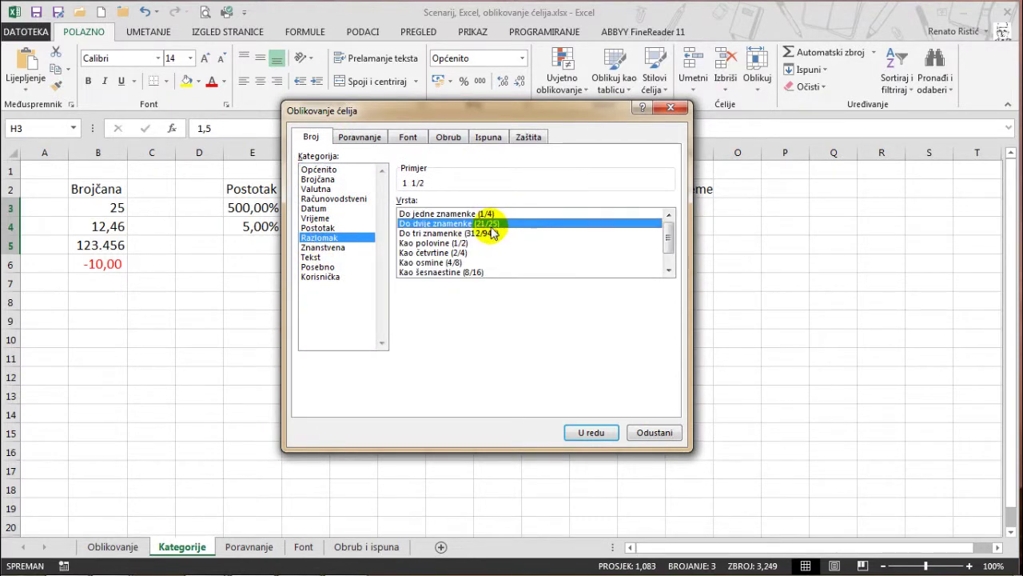
left_click(490, 233)
left_click(454, 243)
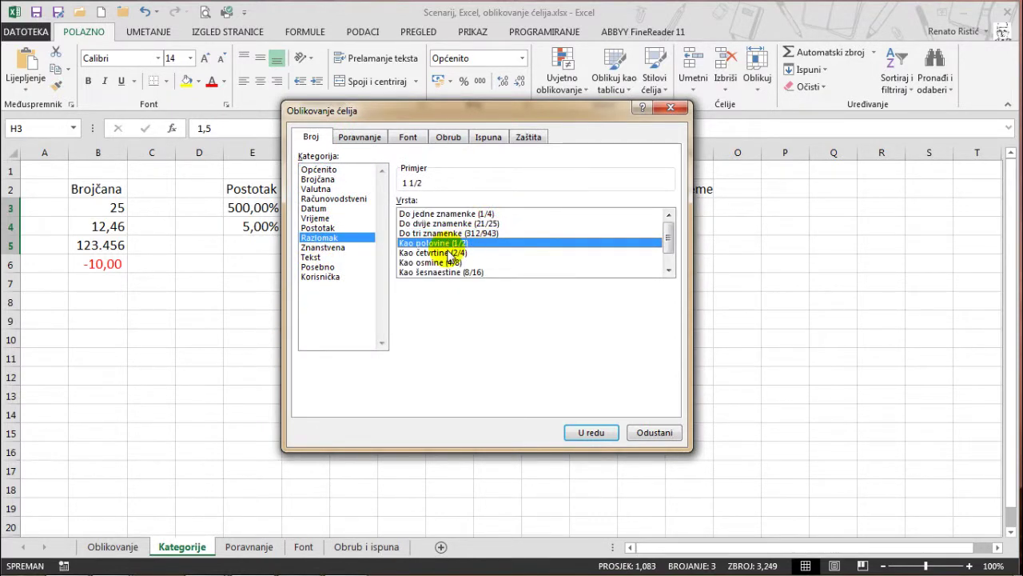
left_click(446, 253)
left_click(448, 264)
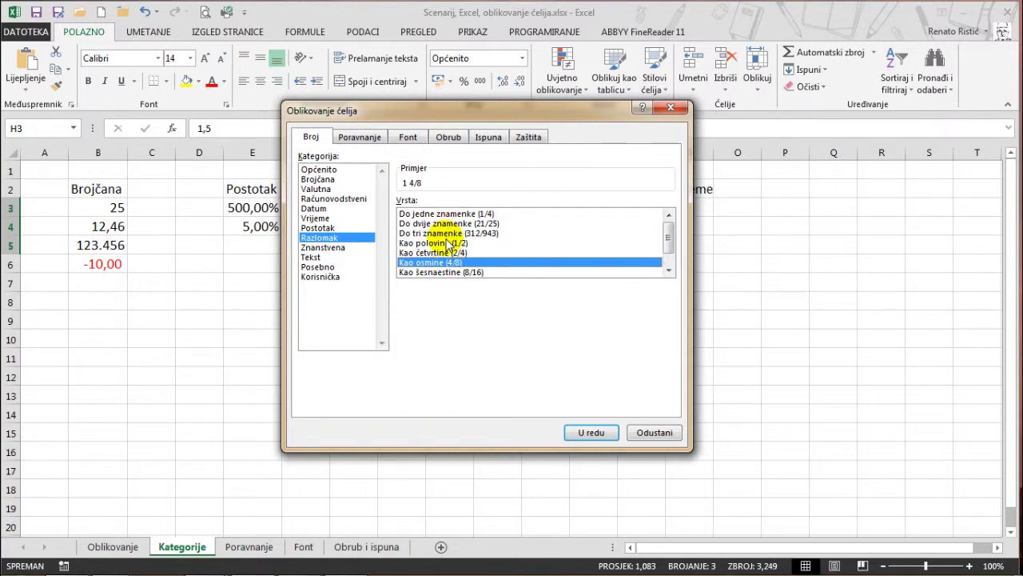
left_click(449, 243)
left_click(589, 432)
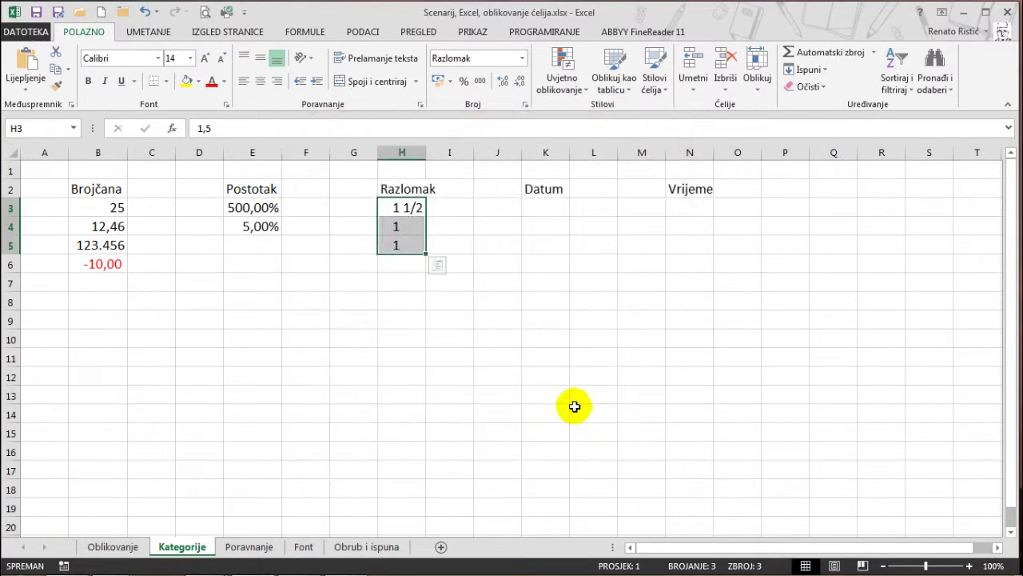
left_click(407, 208)
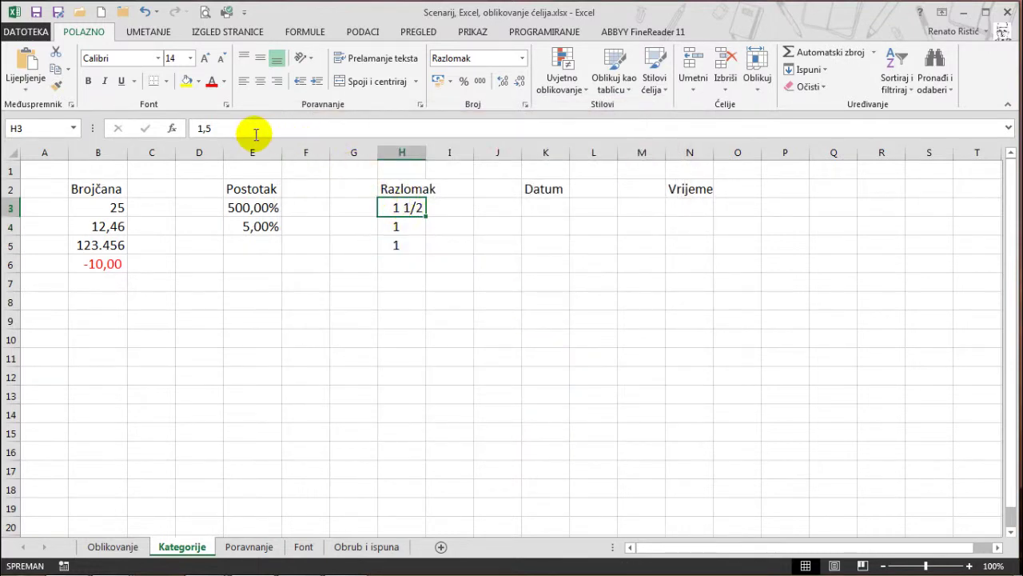
left_click(396, 229)
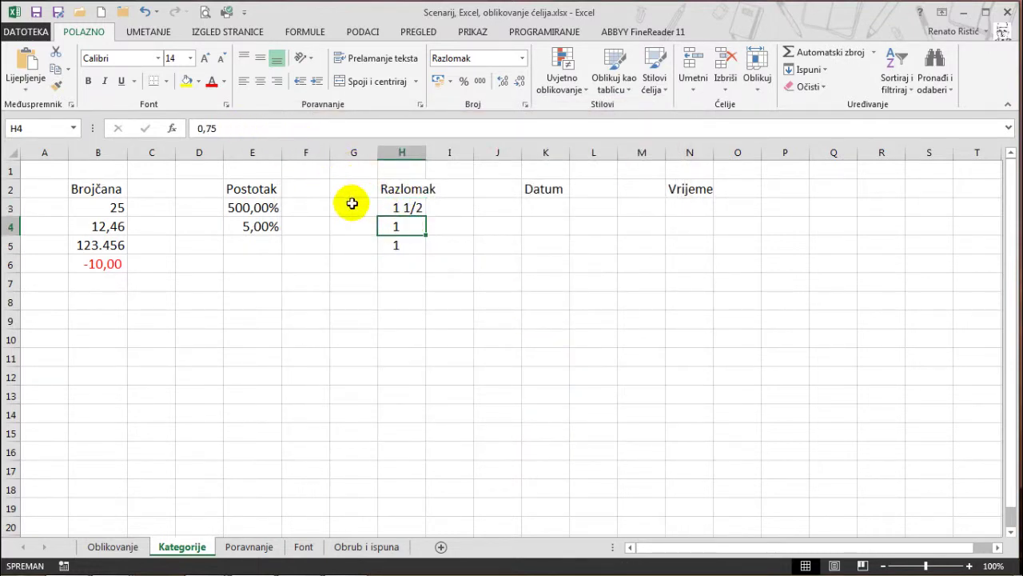
Check the stored value of cell H5, and format cell K3 under the Datum heading as Datum of the type *14.03.2012.
left_click(395, 245)
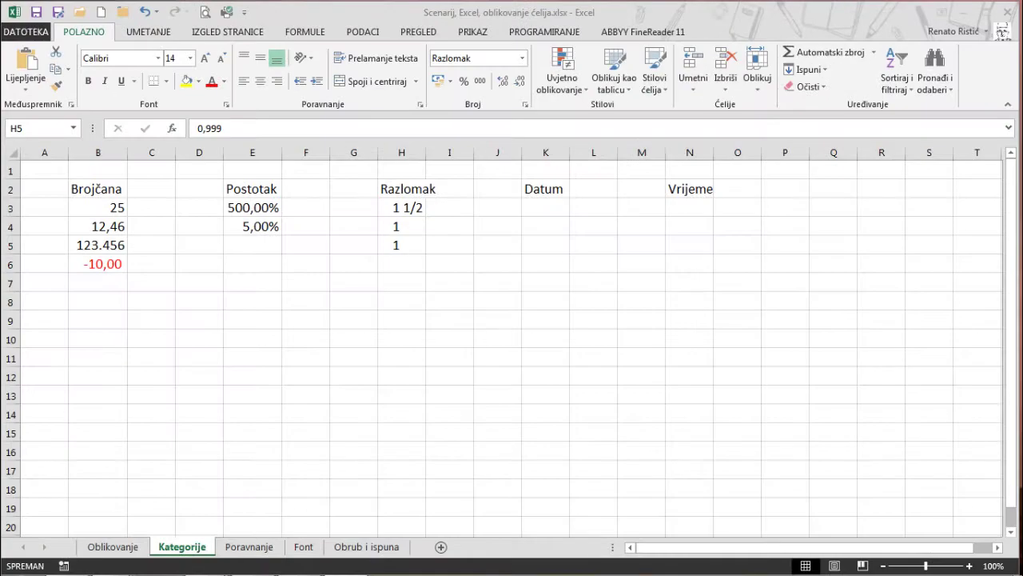
left_click(536, 201)
left_click(537, 206)
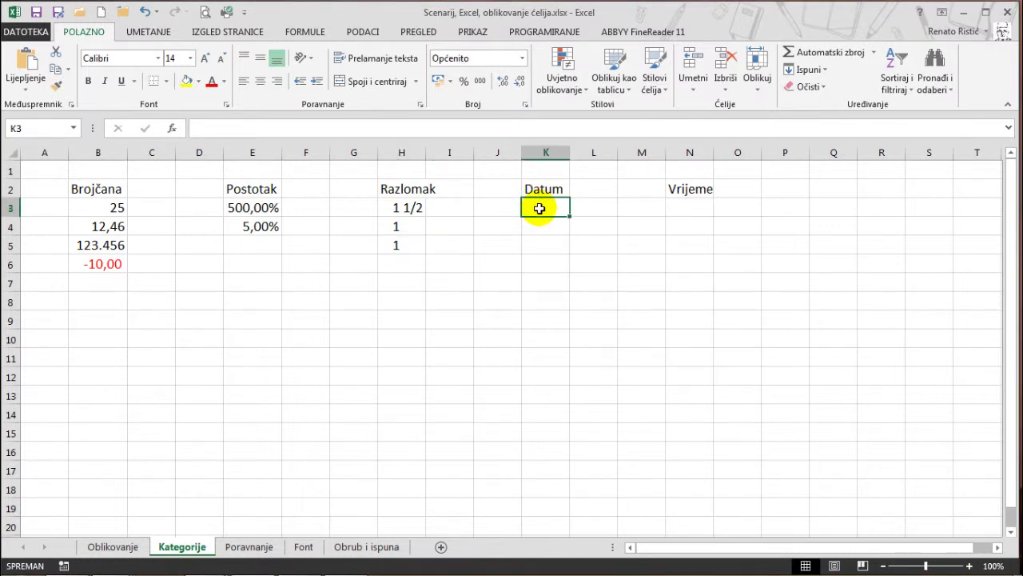
right_click(540, 209)
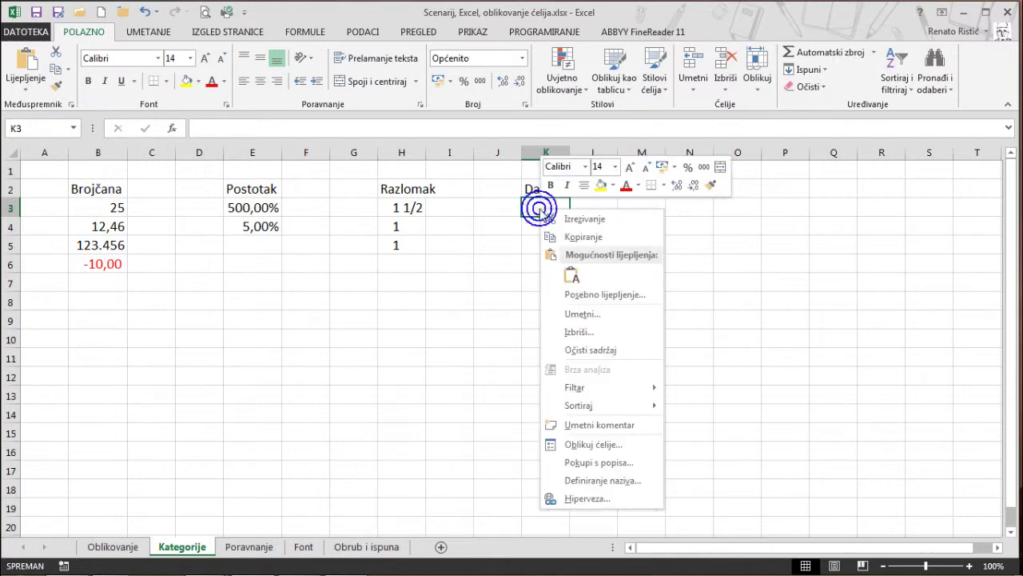
left_click(601, 440)
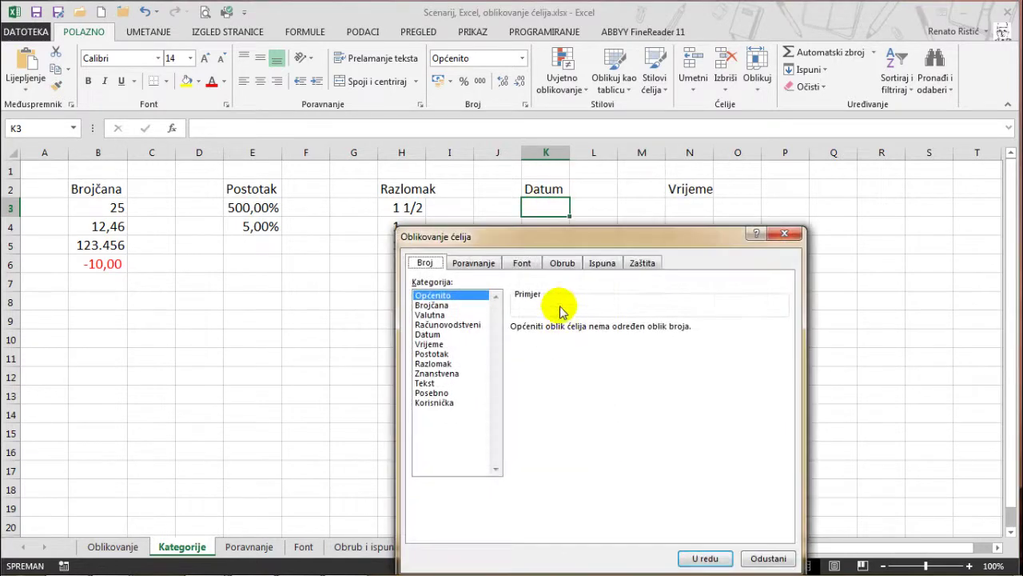
left_click(464, 280)
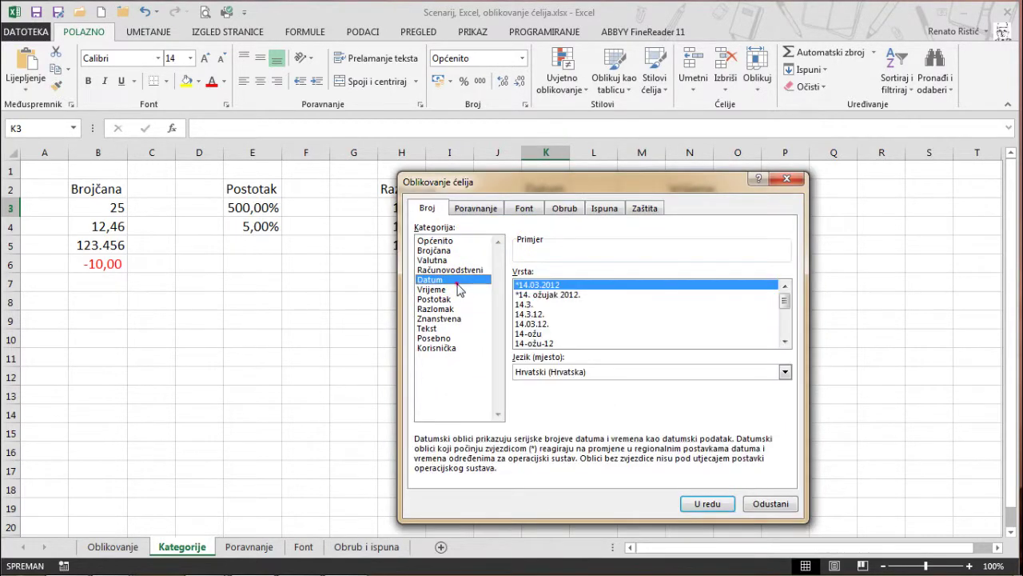
left_click(701, 506)
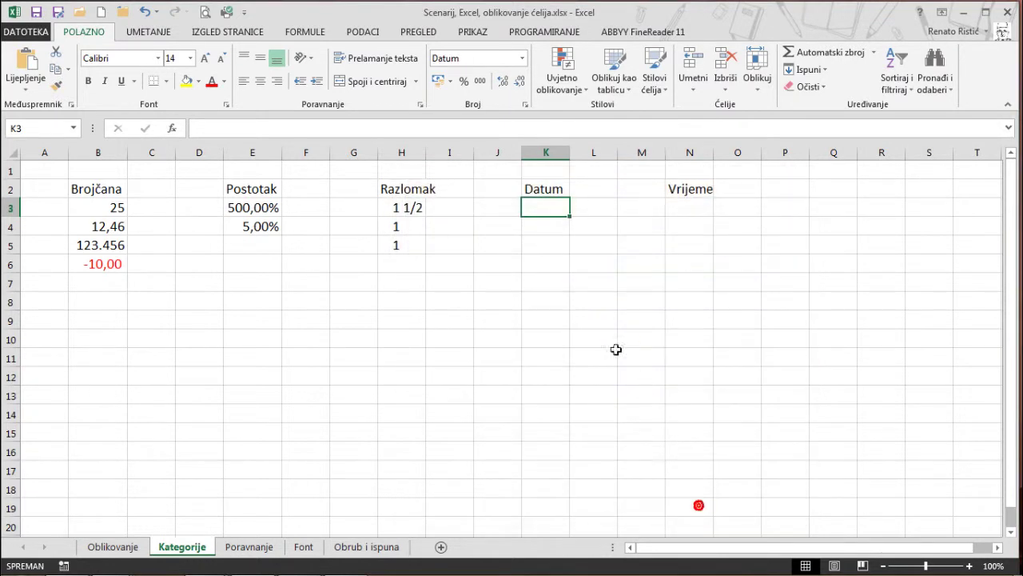
Format the empty cell K4 as Vrijeme of the type *13:30:55.
right_click(532, 225)
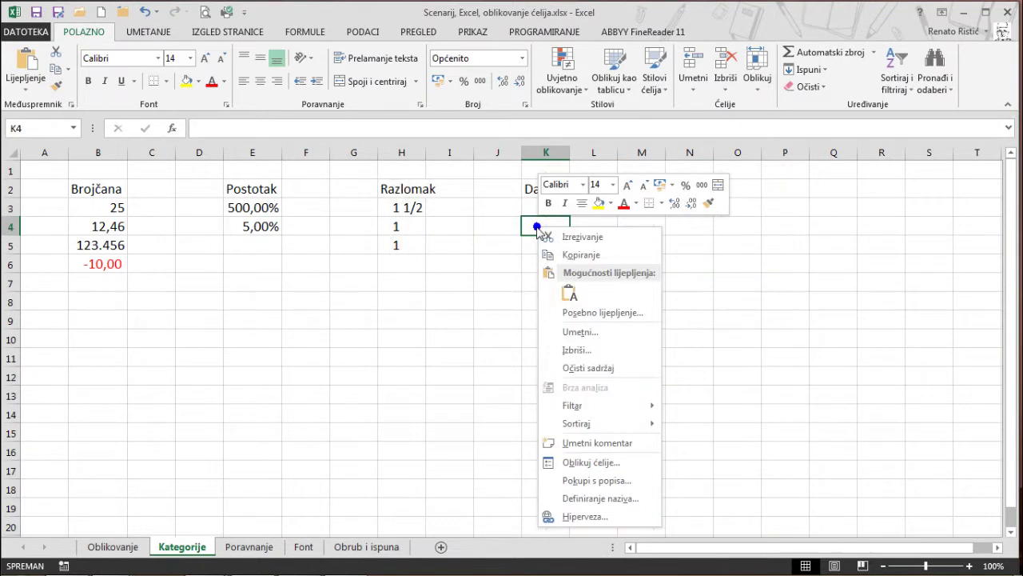
left_click(589, 463)
left_click_drag(541, 242, 537, 179)
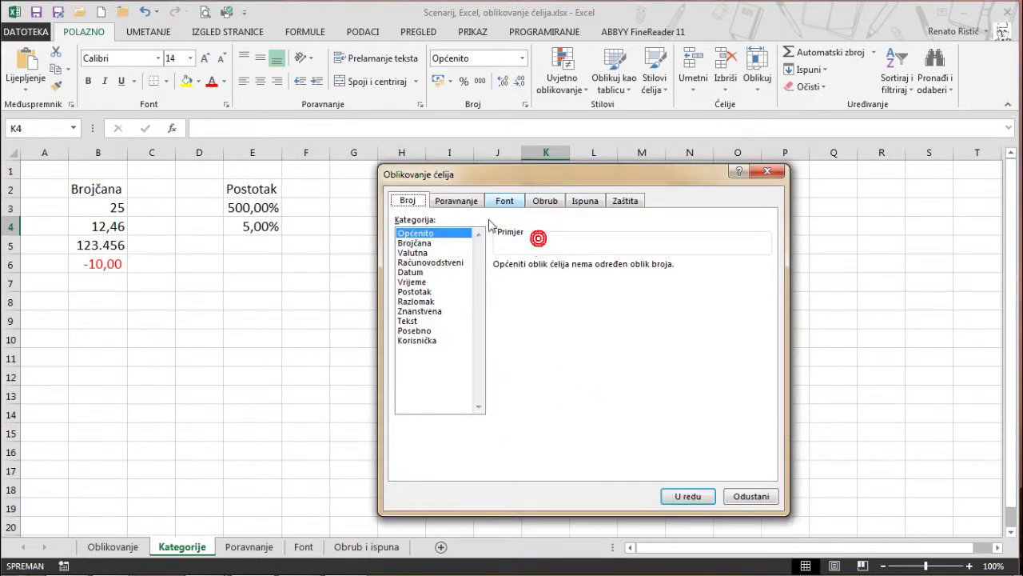
left_click(431, 281)
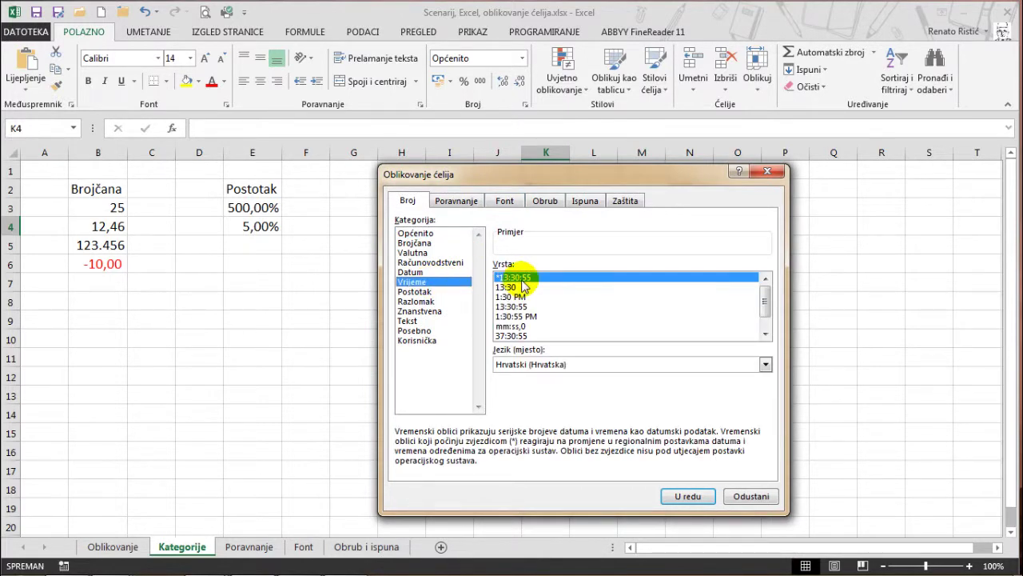
left_click(672, 496)
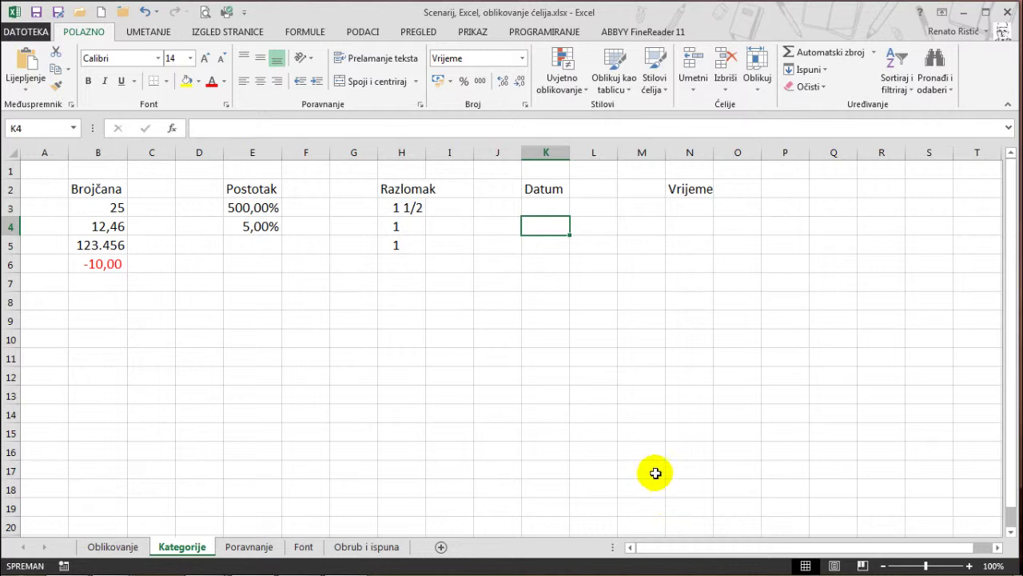
Enter the date 25.5.2014 in cell K3 under the Datum heading.
left_click(545, 206)
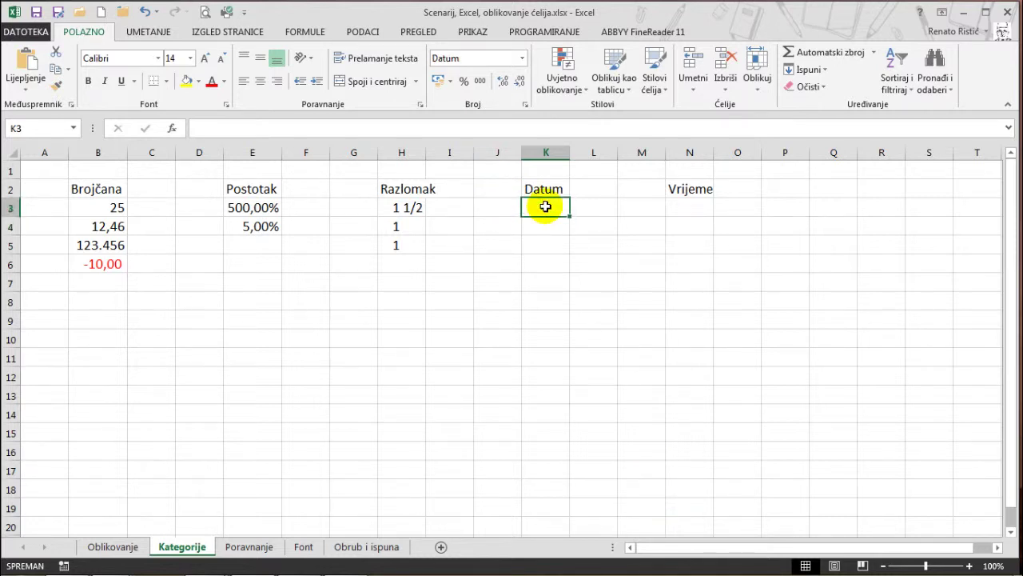
type("25.5.2014")
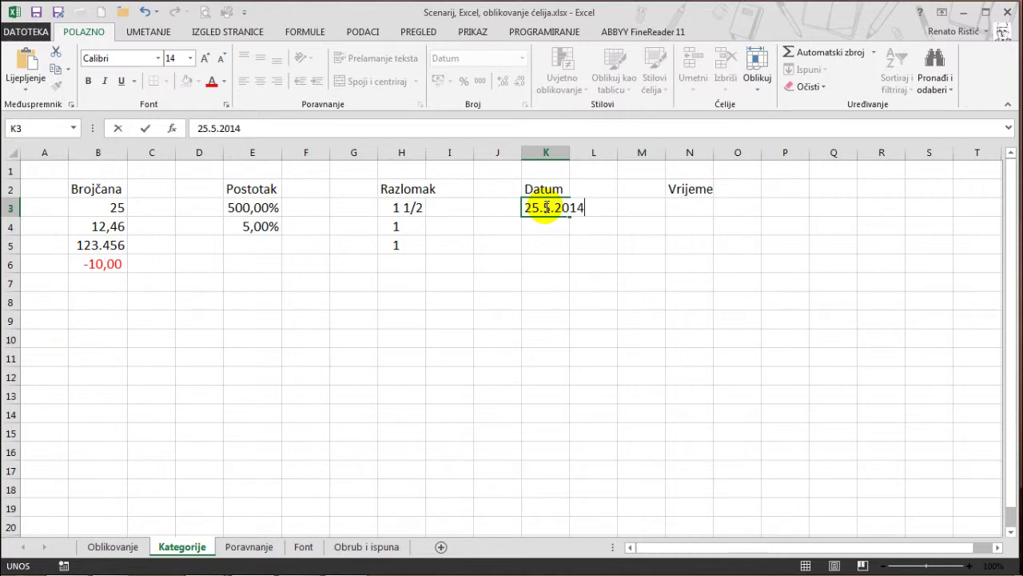
key("Return")
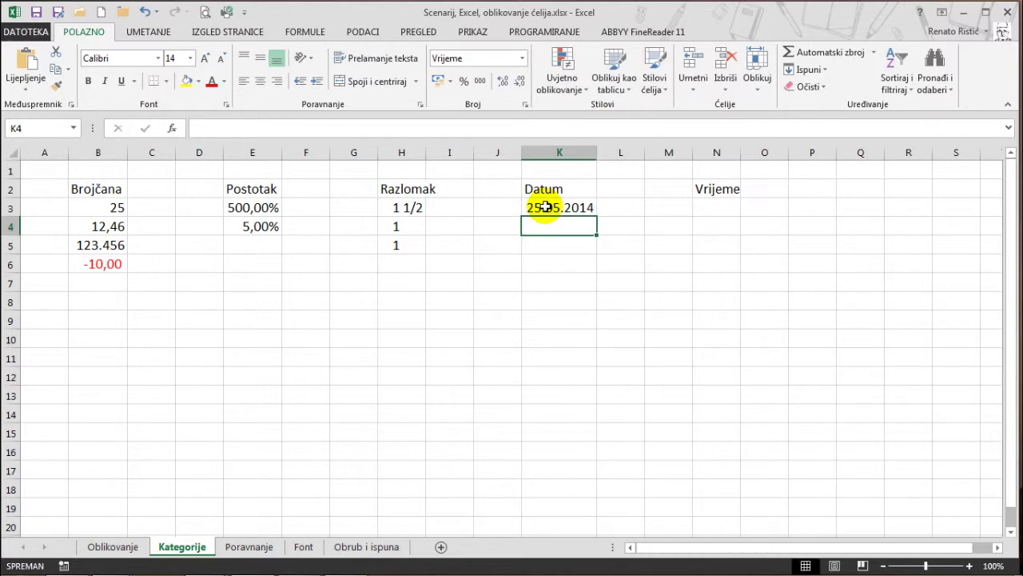
Enter the time 13:45:12 in cell K4.
type("13:45:12")
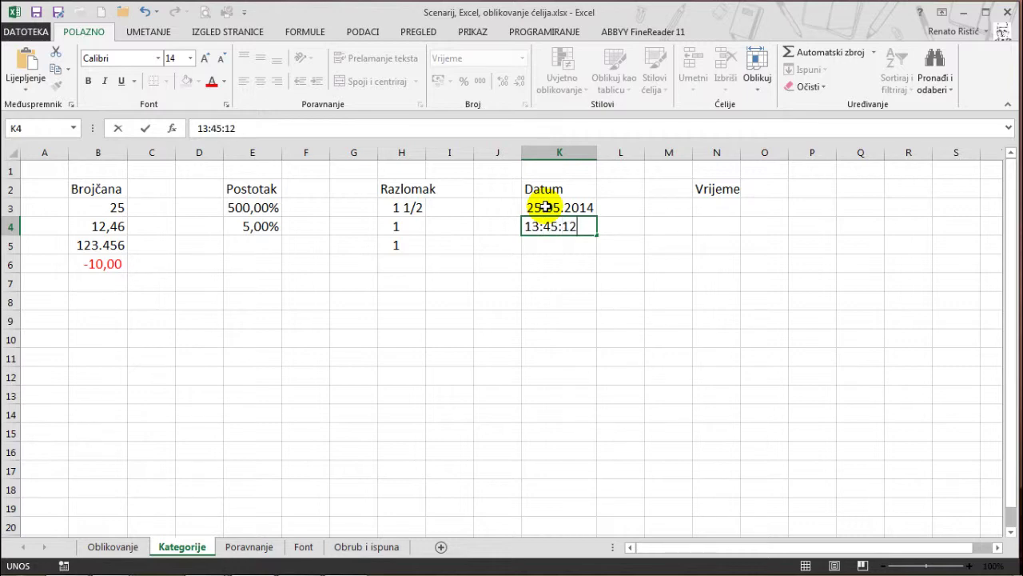
key("Return")
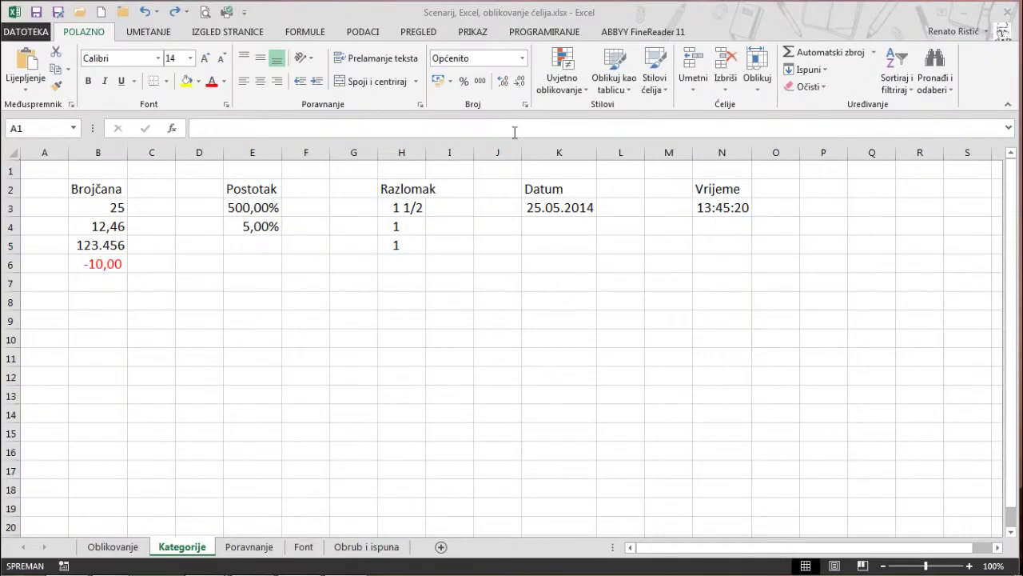
Format the heading cells B2:N2, from Brojčana to Vrijeme, with the Tekst category.
left_click(97, 189)
left_click_drag(229, 180, 717, 183)
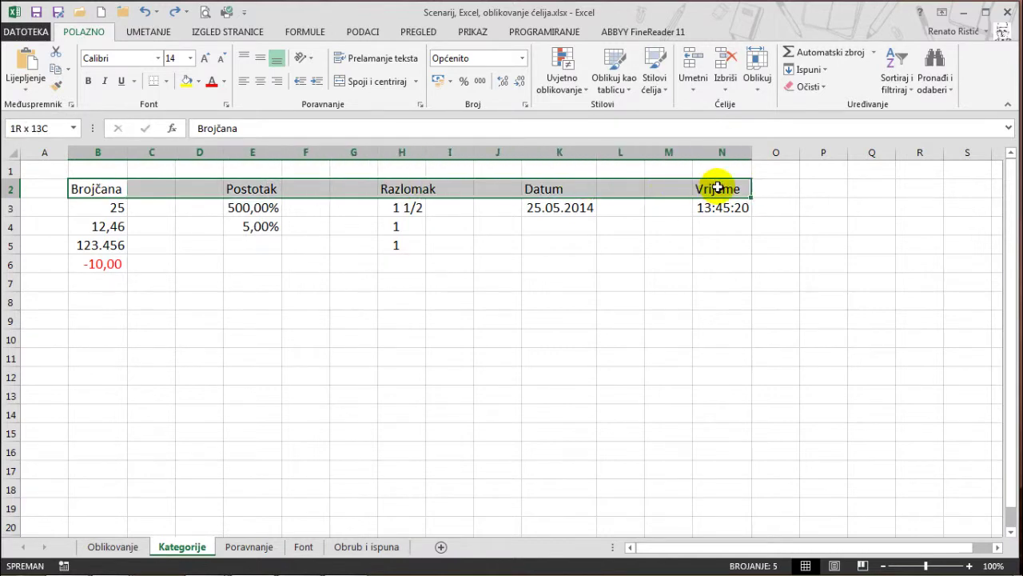
right_click(717, 188)
left_click(762, 422)
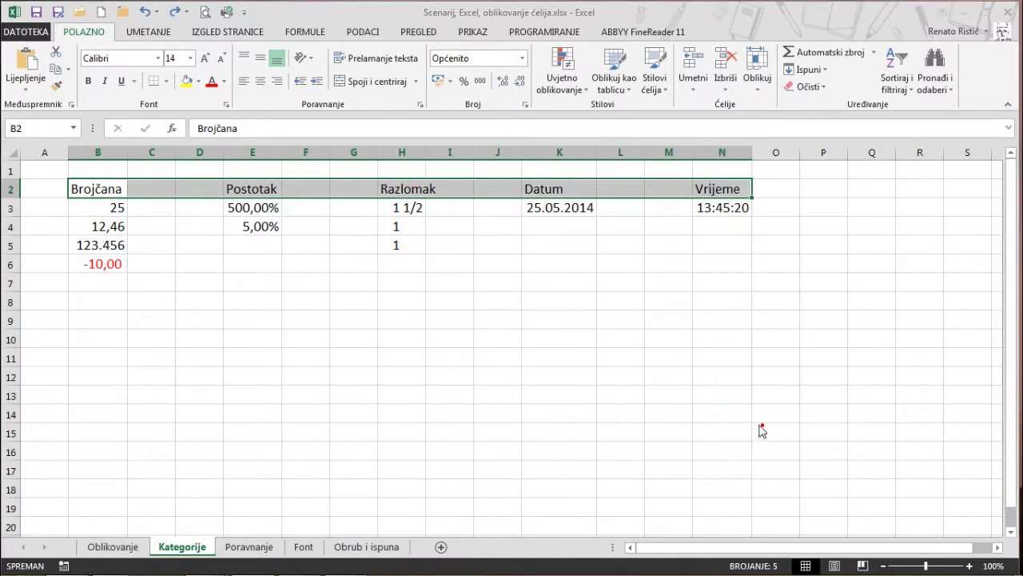
left_click(607, 383)
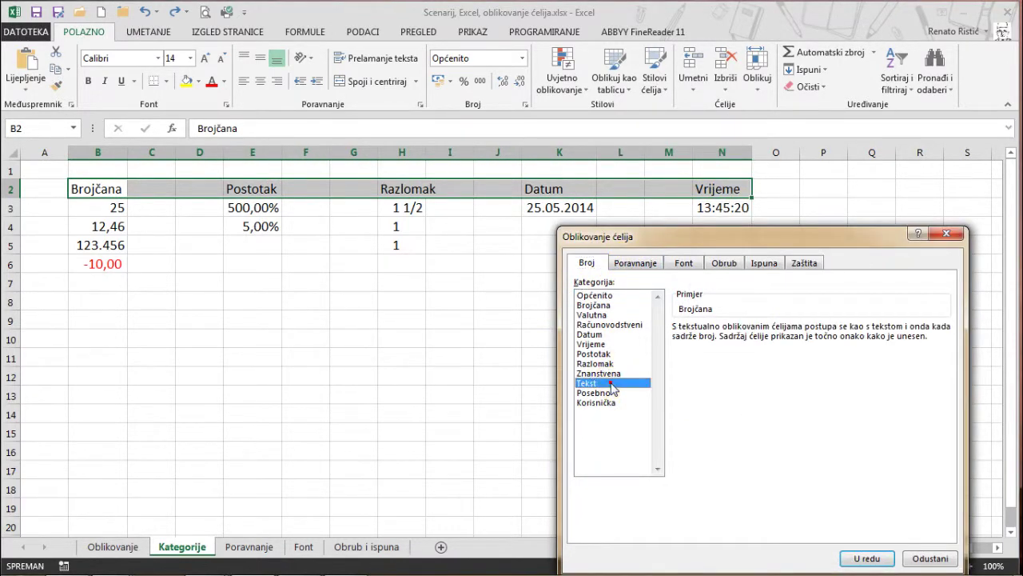
left_click(867, 559)
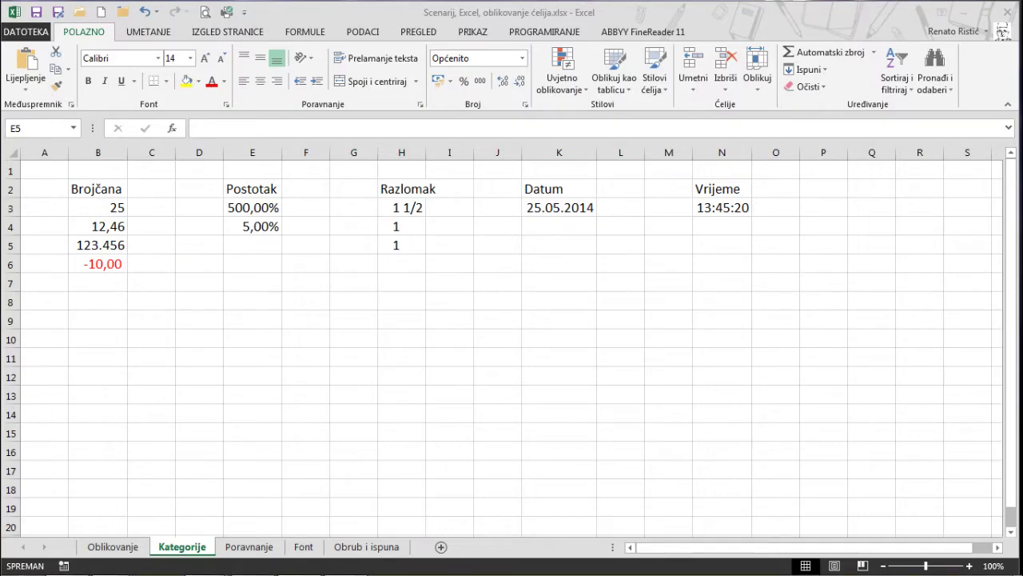
Enter 25% in the unformatted cell E5 under the Postotak heading.
left_click(238, 239)
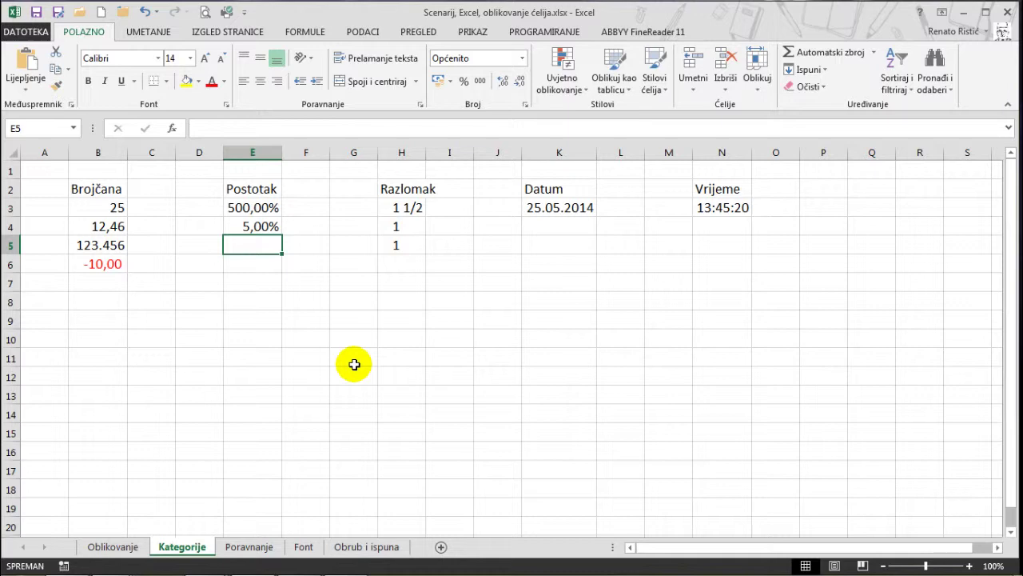
type("25%")
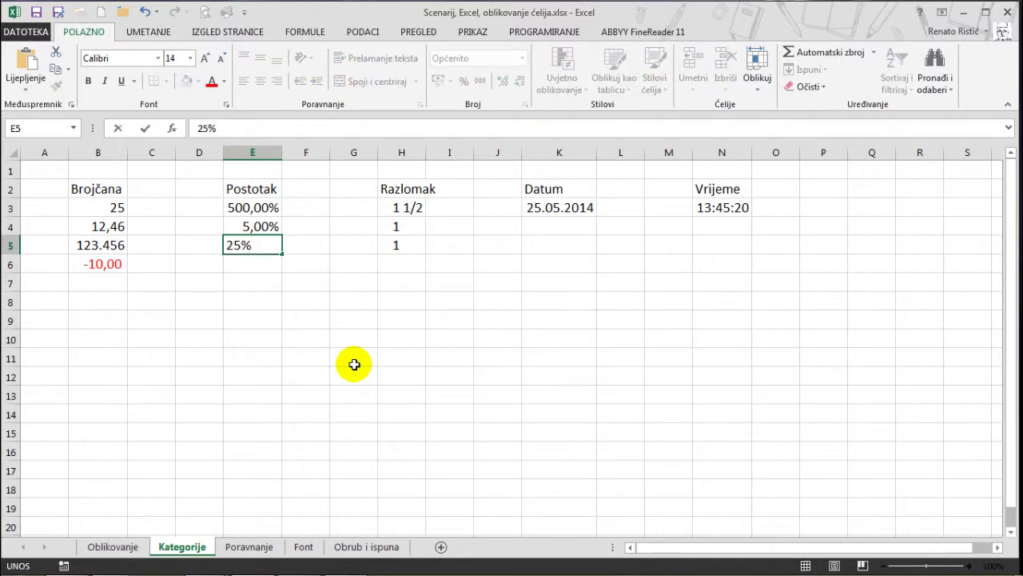
key("Return")
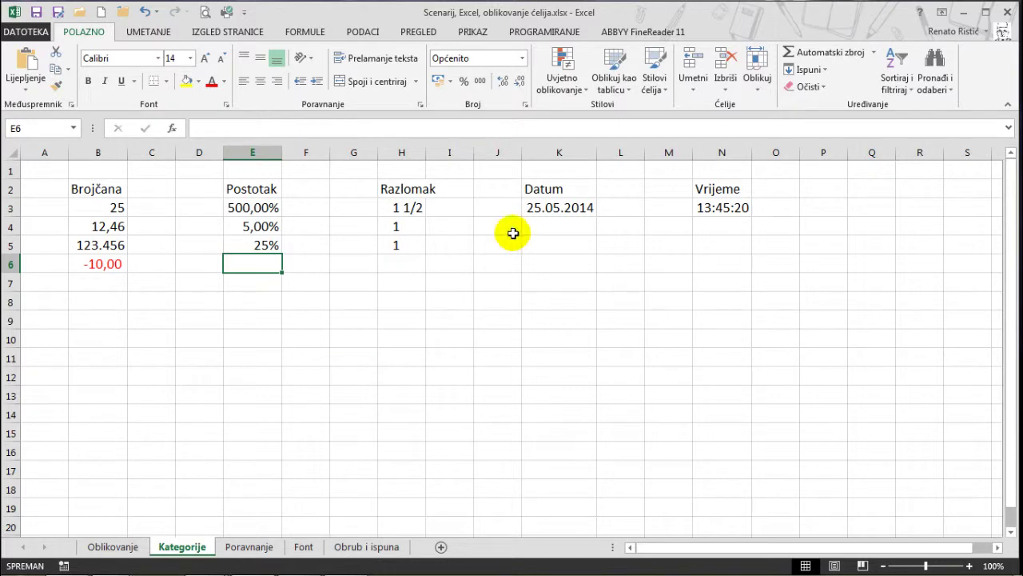
Enter the date 25.5 in the unformatted cell K4 under the Datum heading.
left_click(558, 227)
type("2")
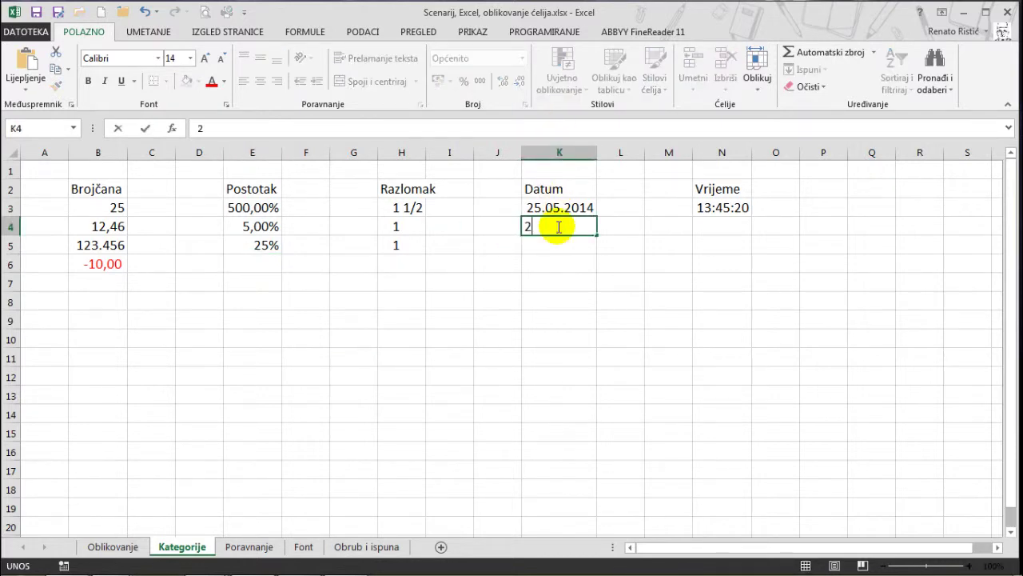
type("5.5")
key("Return")
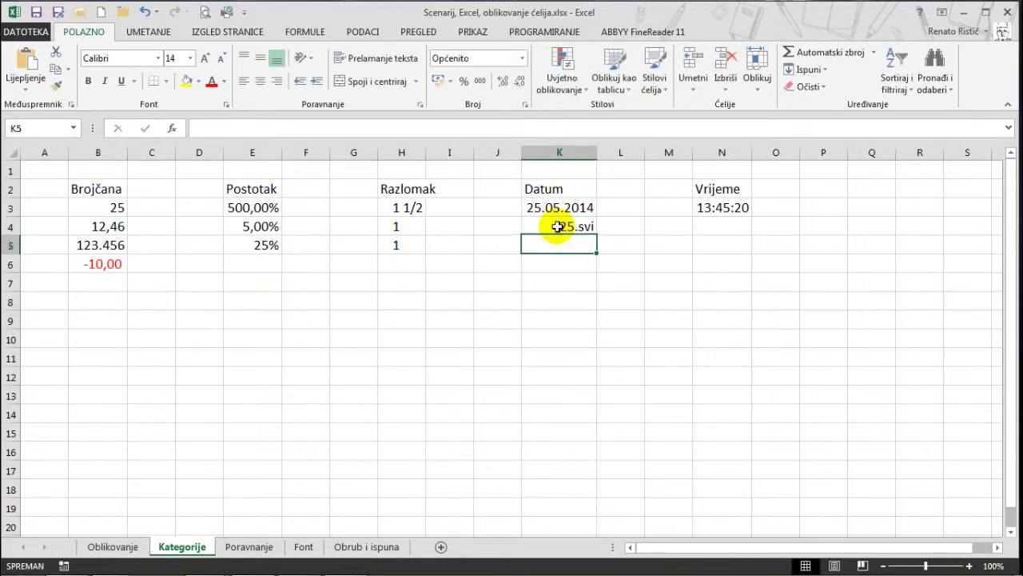
Enter the time 10:50 in the unformatted cell N4 under the Vrijeme heading.
left_click(722, 226)
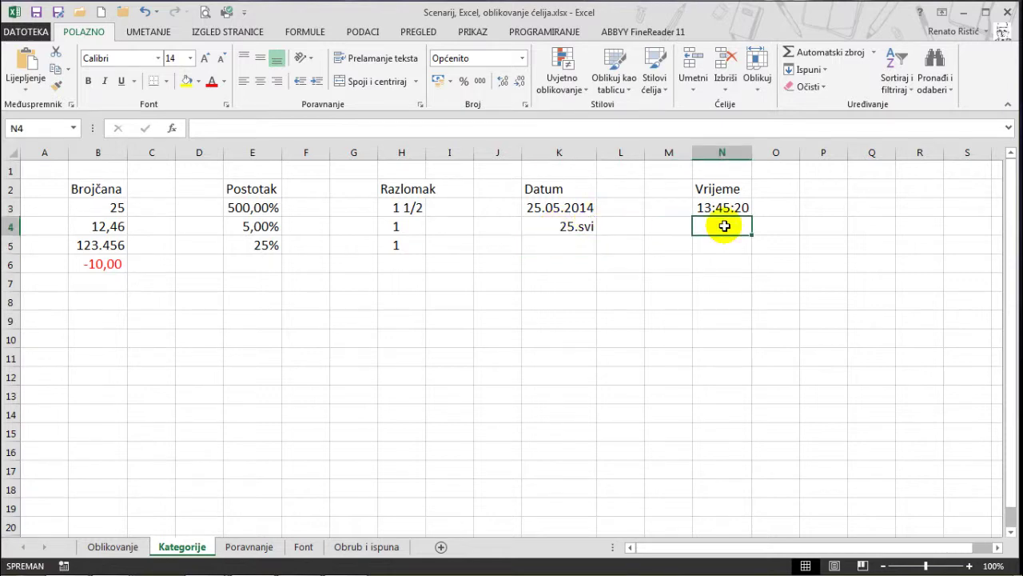
type("10")
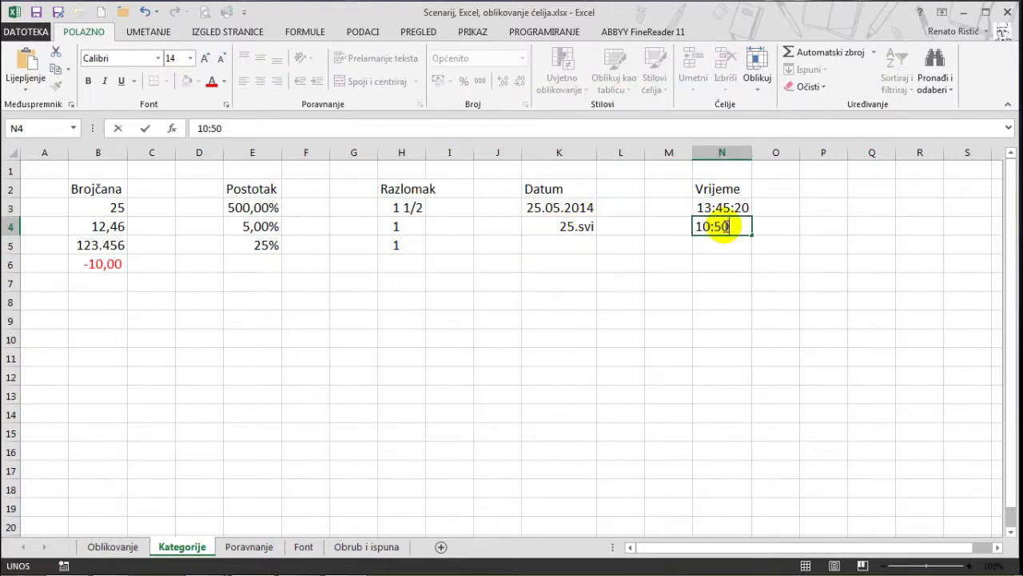
type(":50")
key("Return")
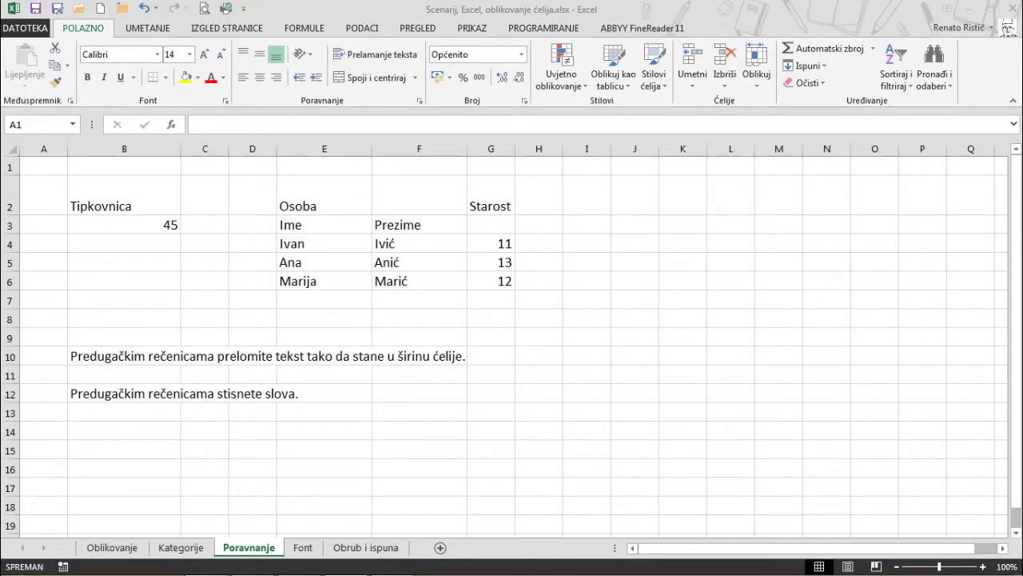
Open the text alignment settings for cells B2:B3 (Tipkovnica and 45) on the Poravnanje sheet.
left_click_drag(78, 189, 88, 222)
right_click(93, 195)
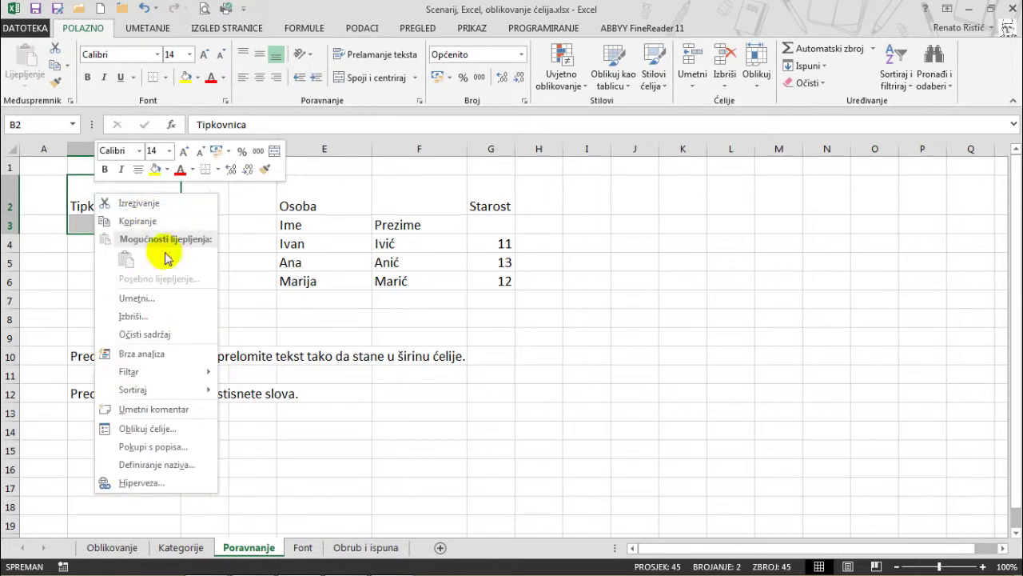
left_click(153, 429)
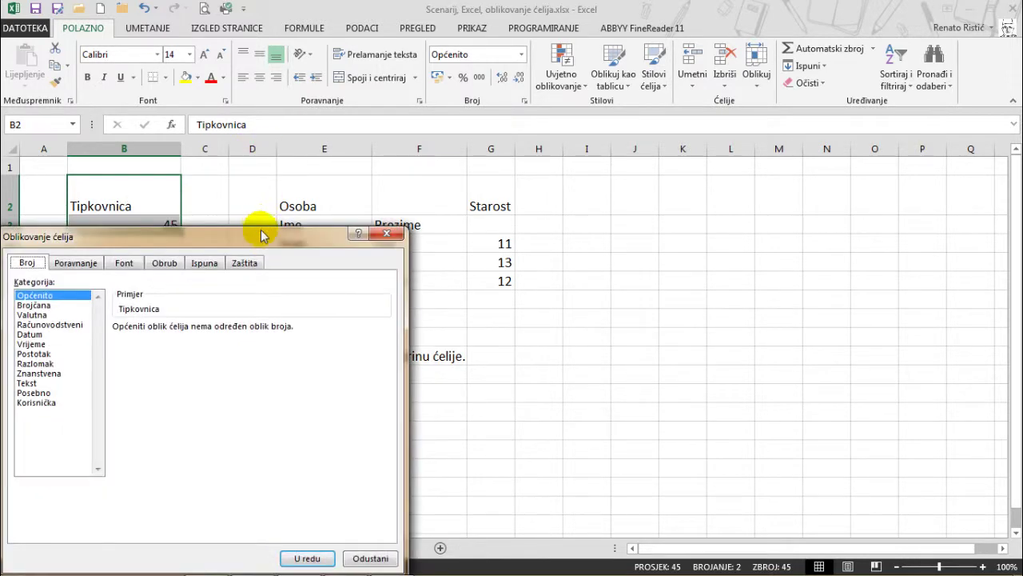
left_click_drag(262, 238, 571, 108)
left_click(387, 136)
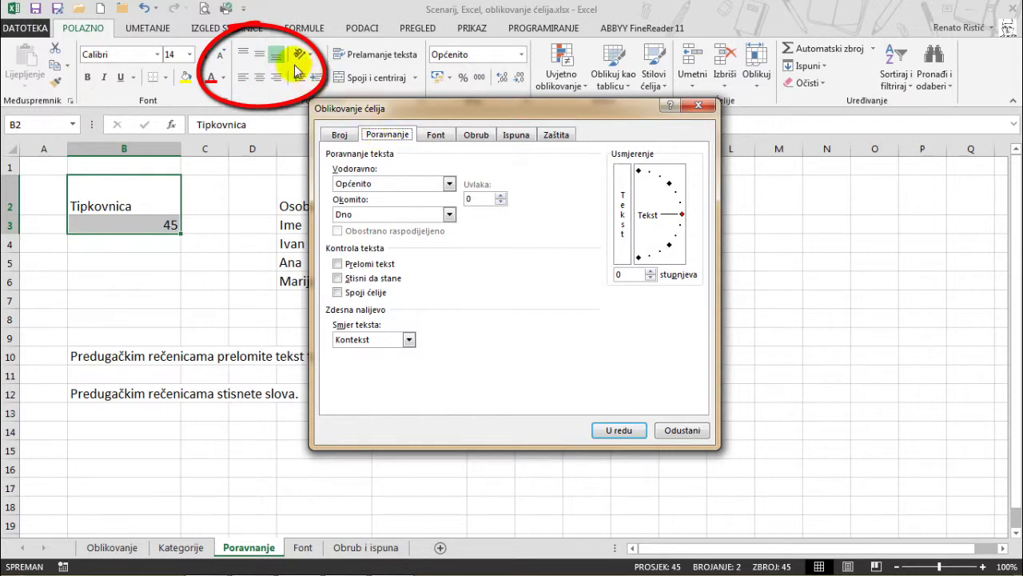
Try the horizontal alignment Lijevo (uvlaka) with an indent of 2 for cells B2:B3.
left_click(450, 185)
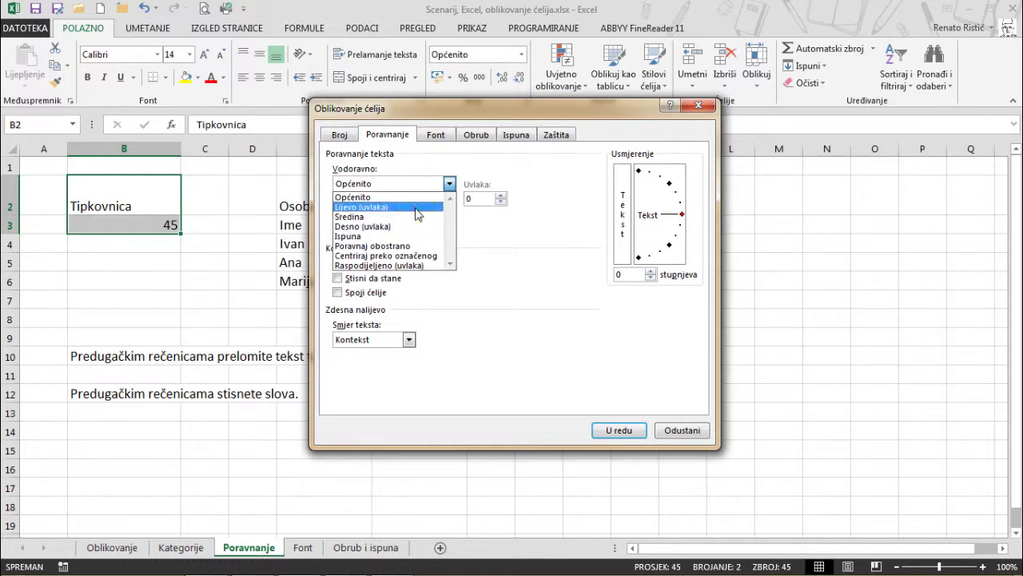
left_click(416, 208)
left_click(502, 195)
Set both the horizontal and vertical alignment of cells B2:B3 to Sredina and apply it.
left_click(432, 185)
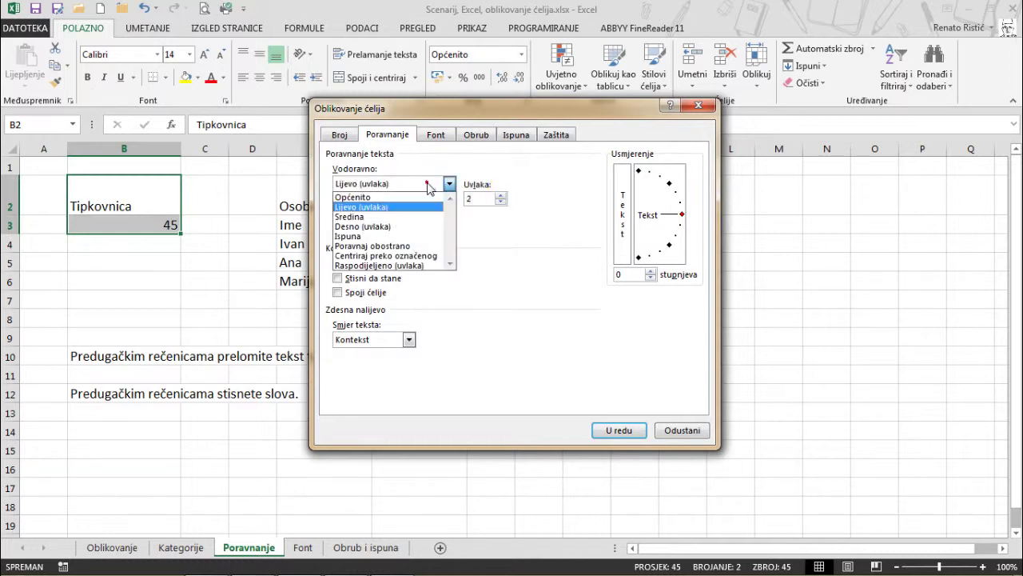
left_click(396, 210)
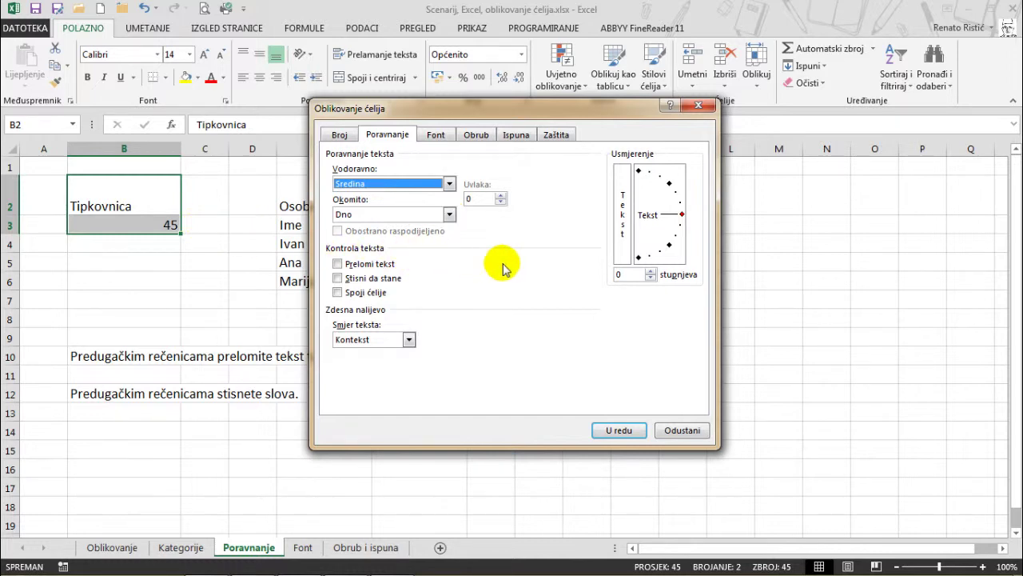
left_click(450, 216)
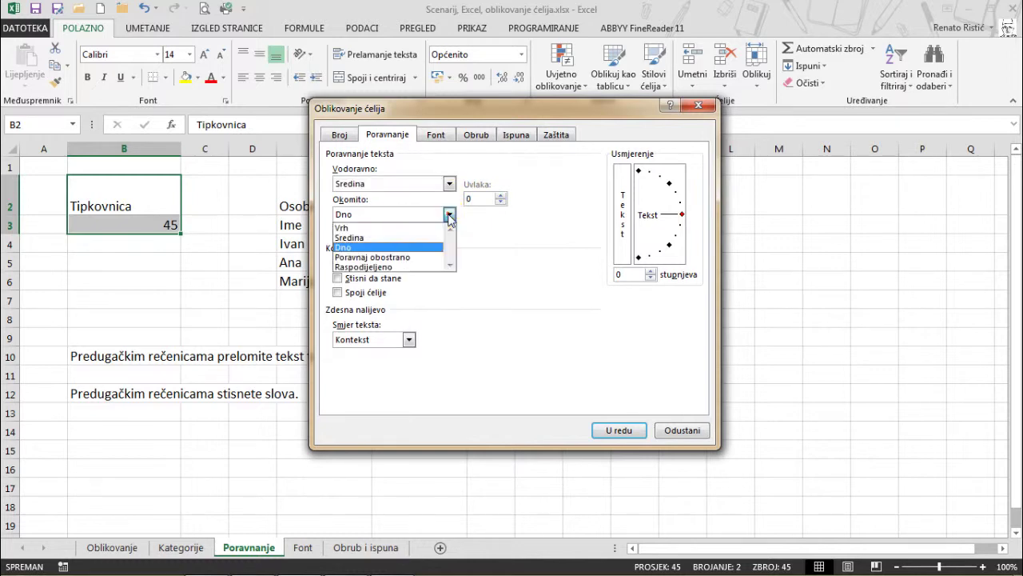
left_click(392, 237)
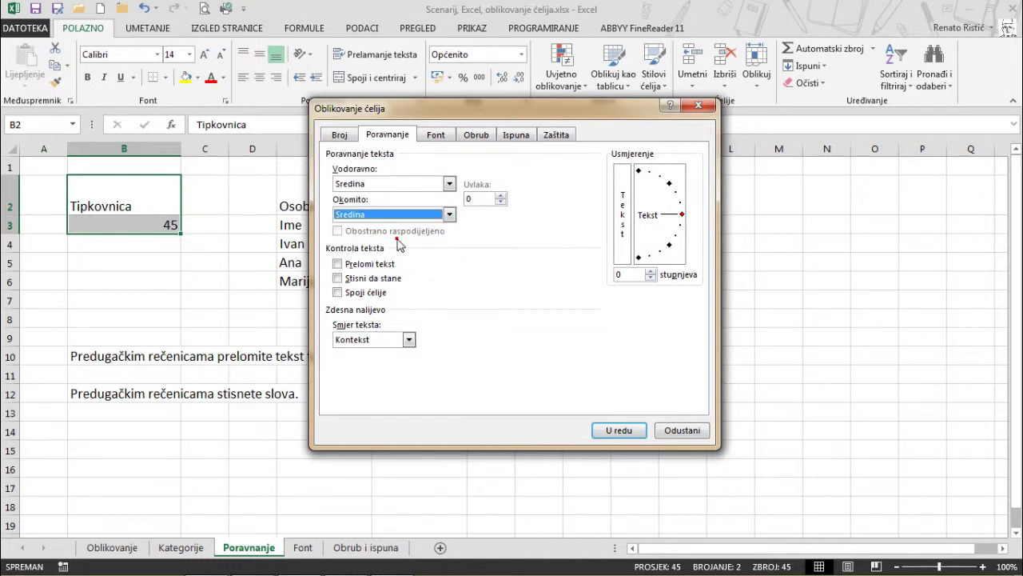
left_click(607, 433)
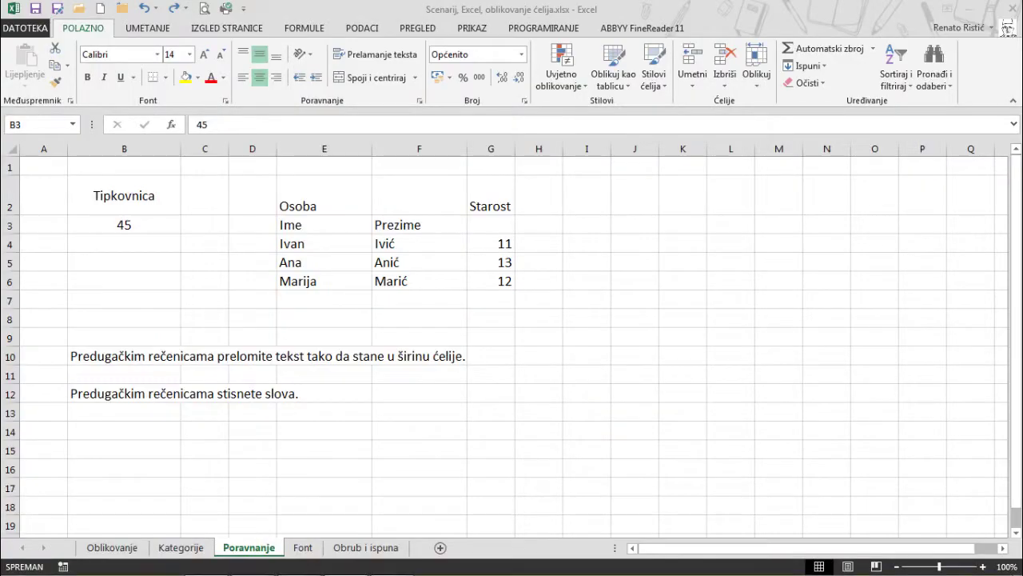
Rotate the text orientation of cell B3, the number under Tipkovnica, to 45 degrees.
left_click(90, 220)
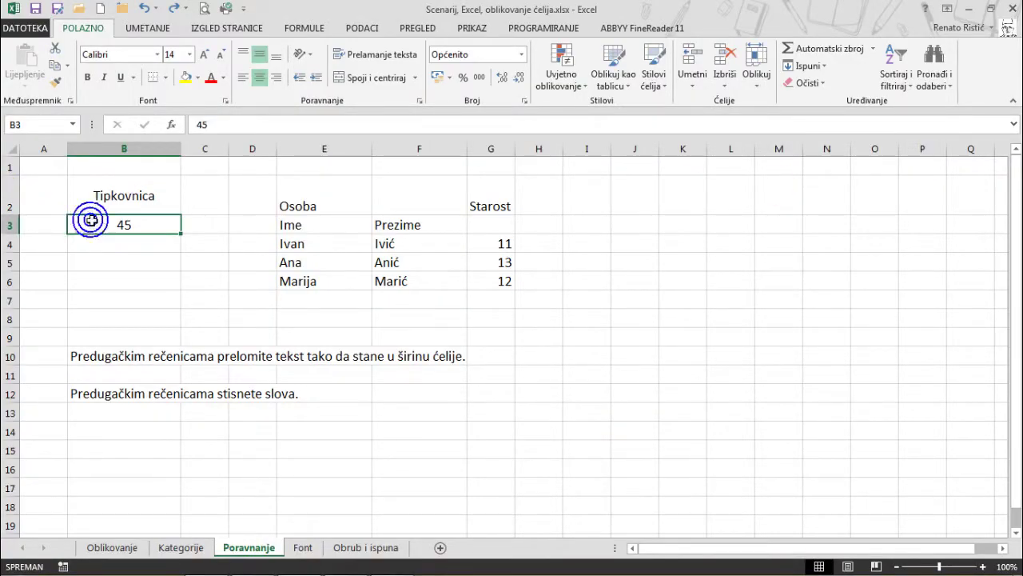
right_click(90, 220)
left_click(140, 432)
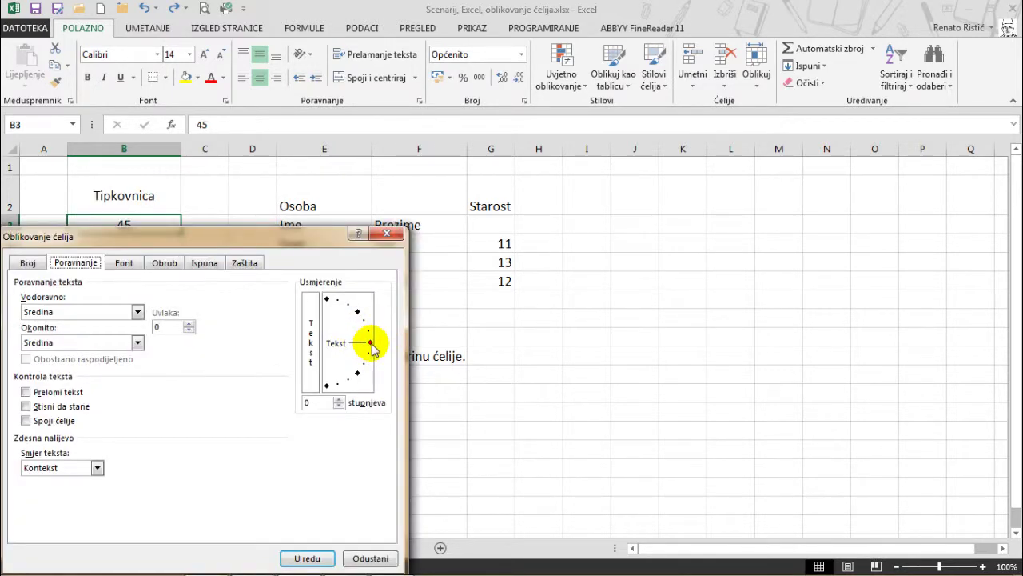
left_click_drag(371, 346, 373, 320)
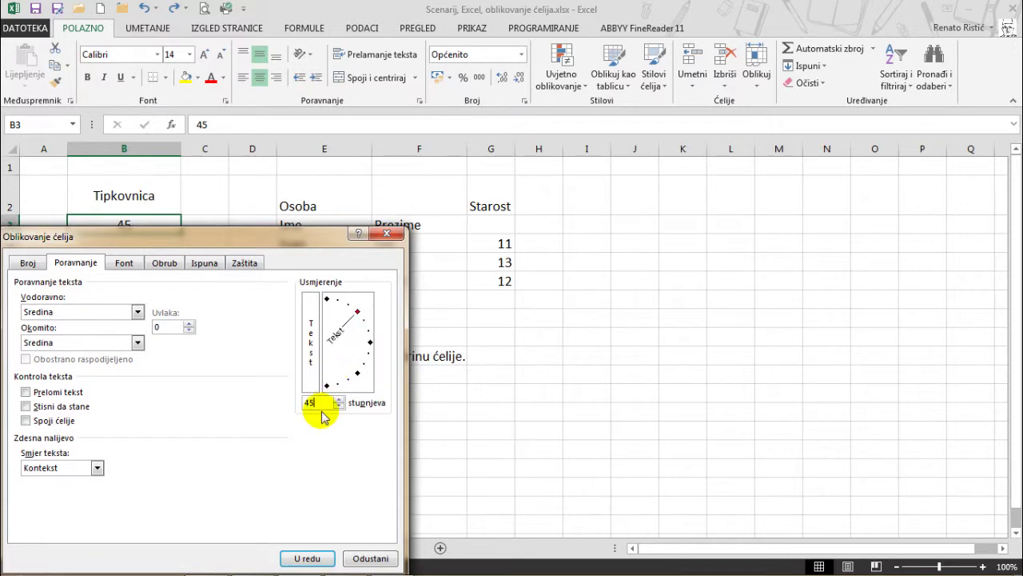
left_click(313, 558)
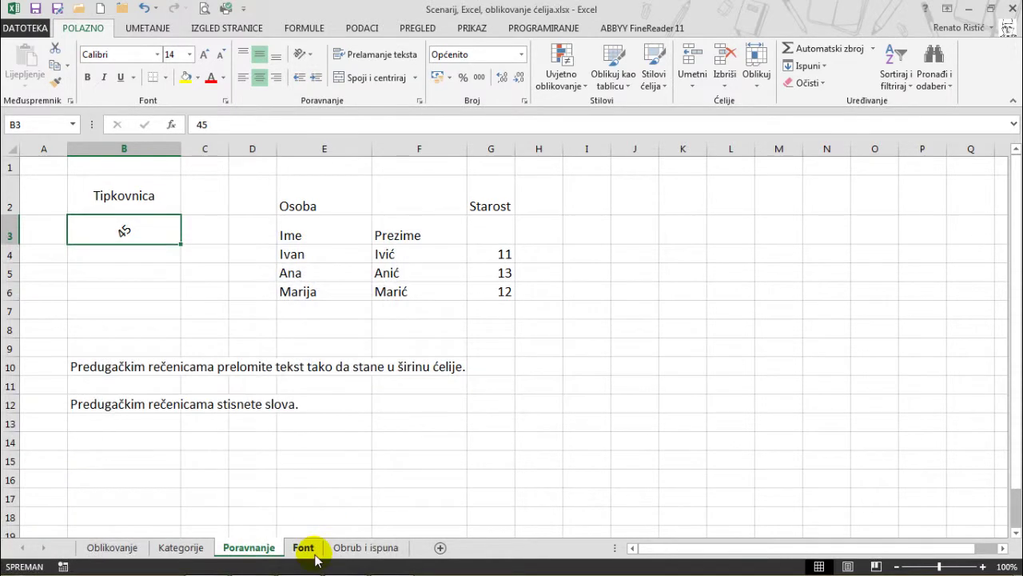
Rotate the Starost heading in cell G2 to 90 degrees.
right_click(489, 187)
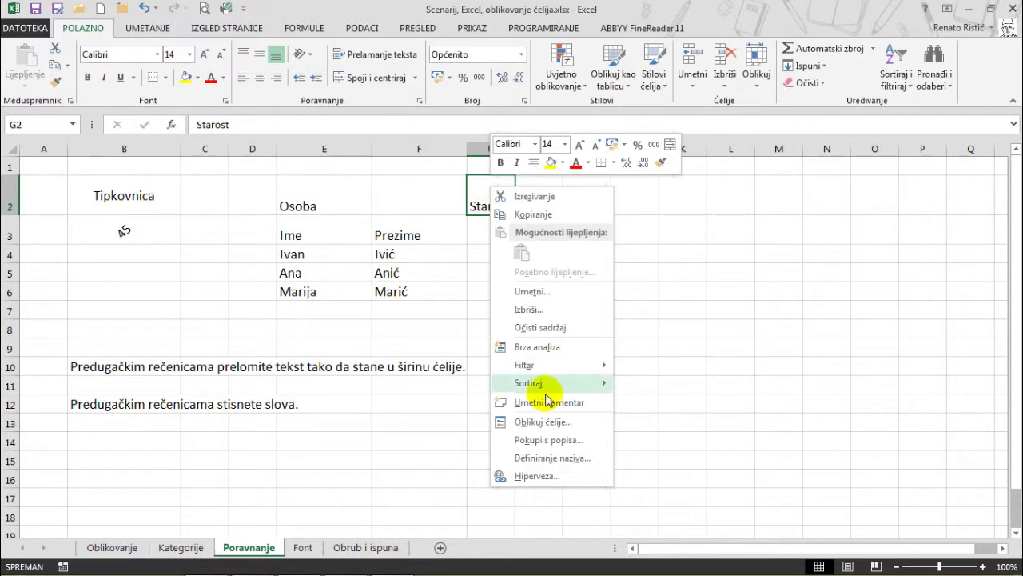
left_click(545, 423)
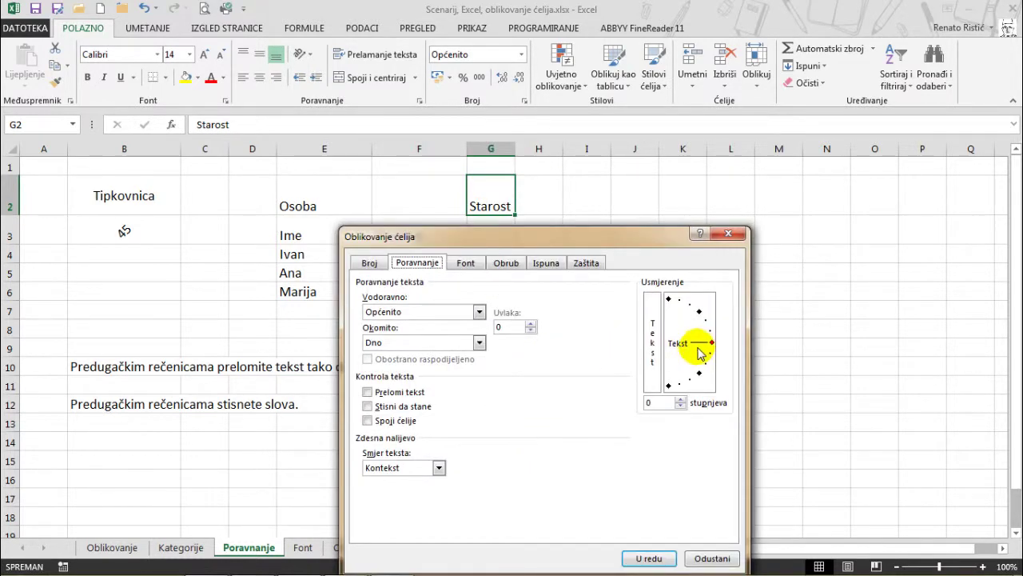
left_click_drag(714, 344, 668, 299)
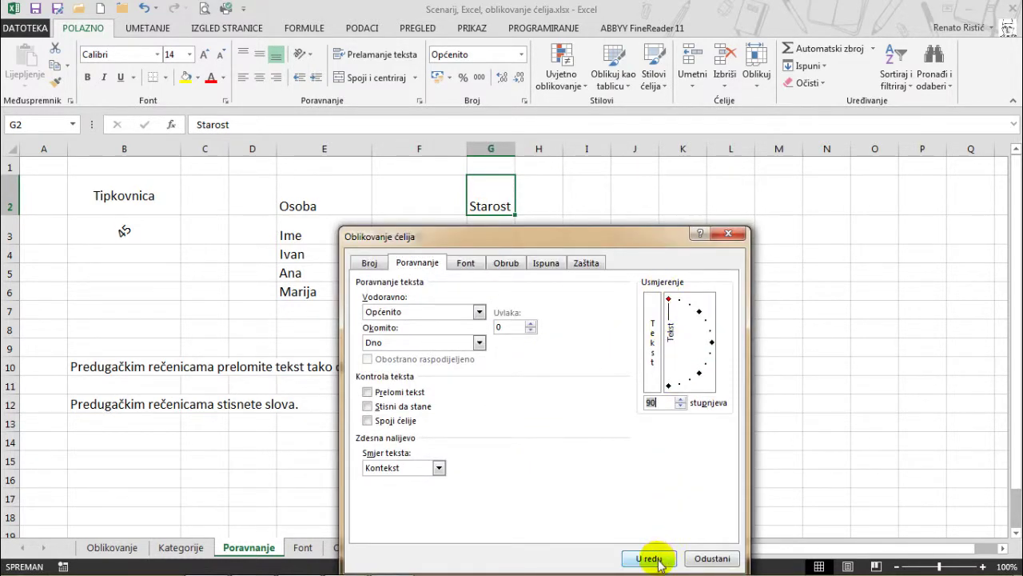
left_click(651, 558)
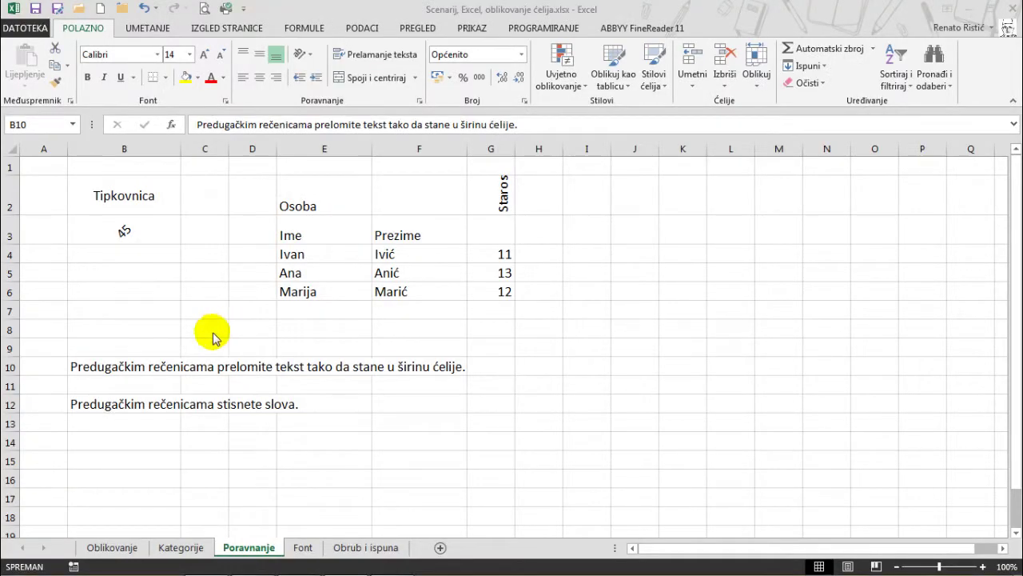
Turn on Prelomi tekst for the long sentence in cell B10 so it wraps within the column width.
right_click(126, 365)
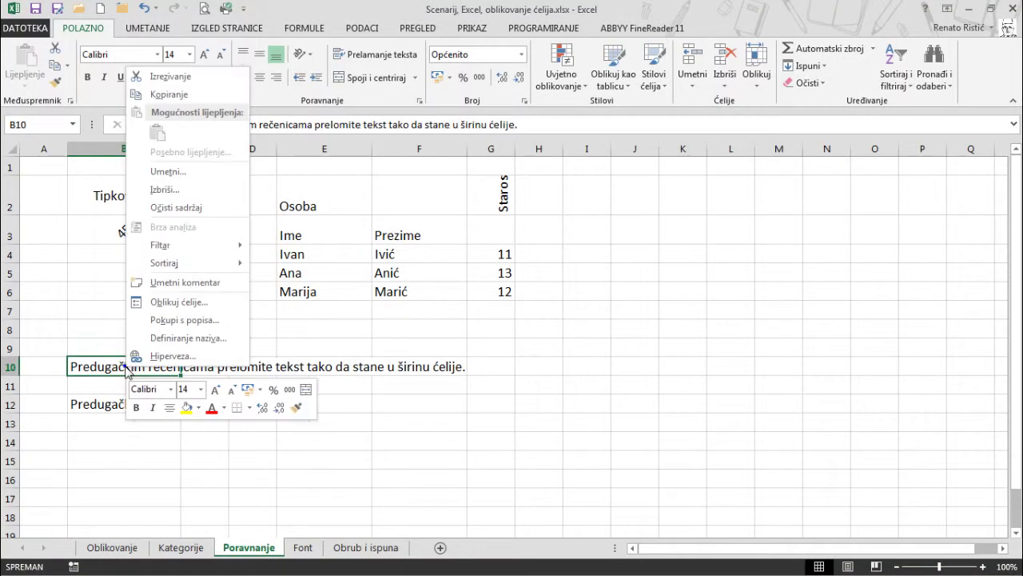
left_click(177, 301)
left_click_drag(197, 131, 571, 131)
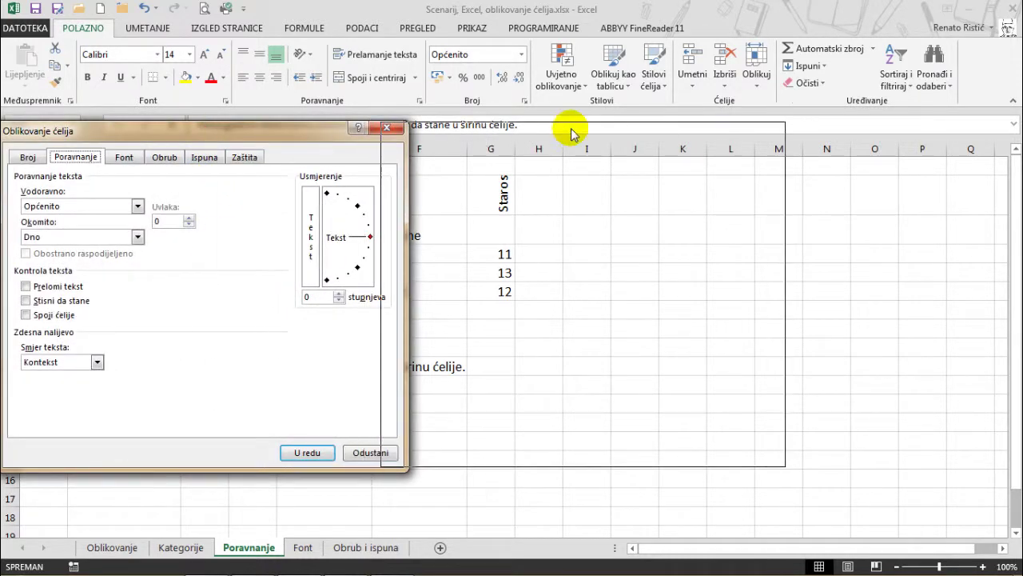
left_click(416, 287)
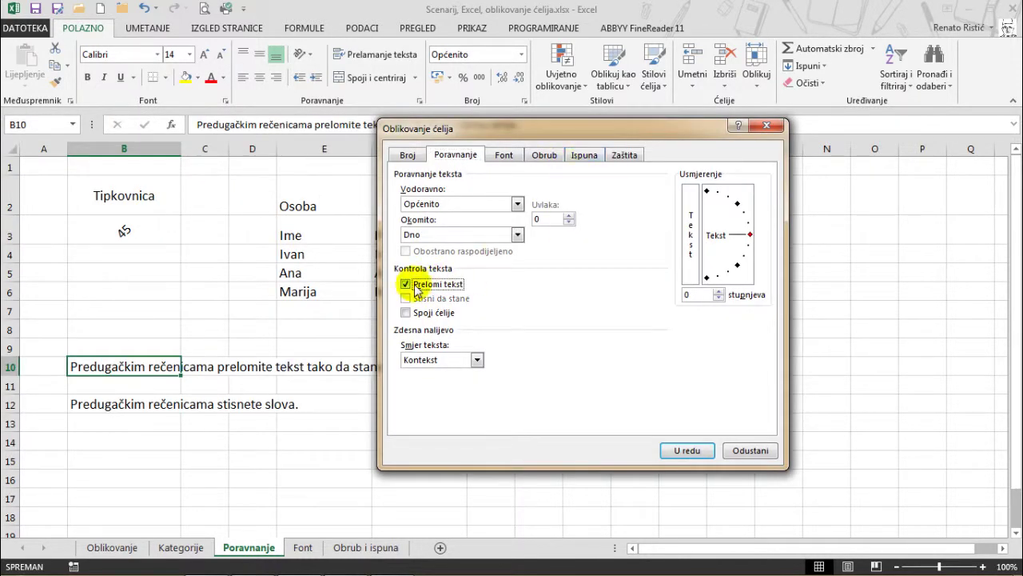
left_click(686, 451)
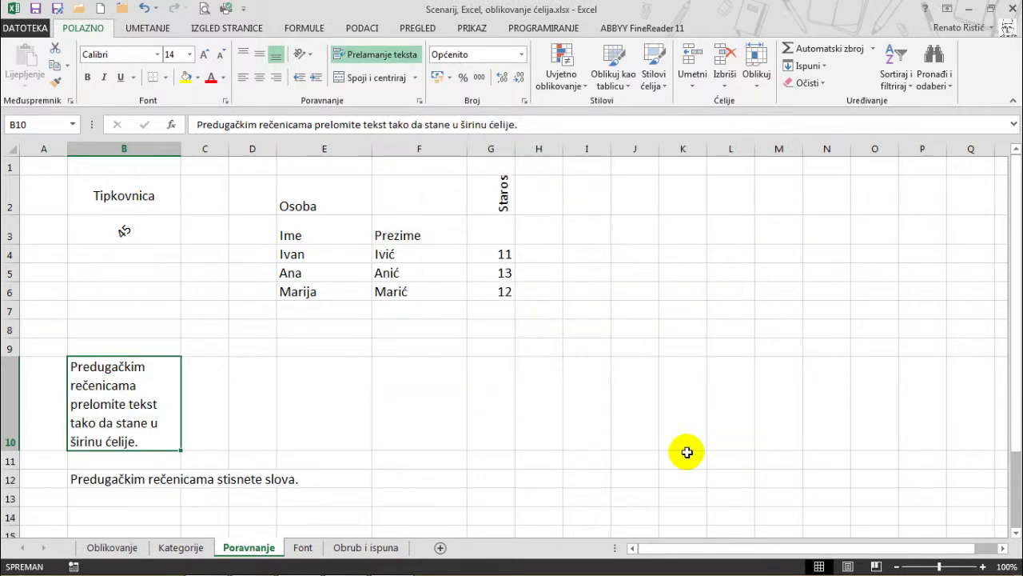
Apply Stisni da stane to the sentence in cell B12 and widen column B slightly.
right_click(121, 479)
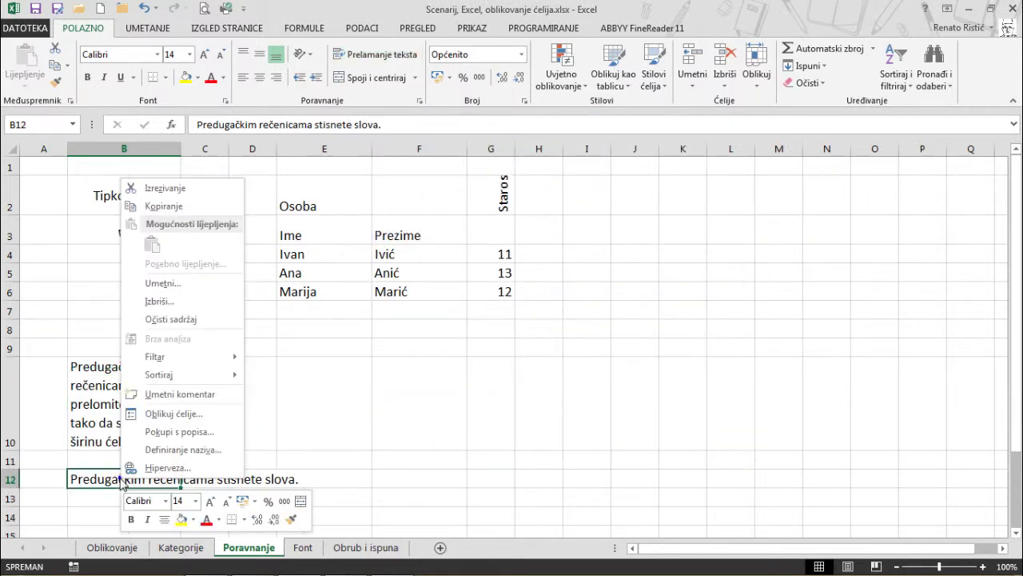
left_click(172, 414)
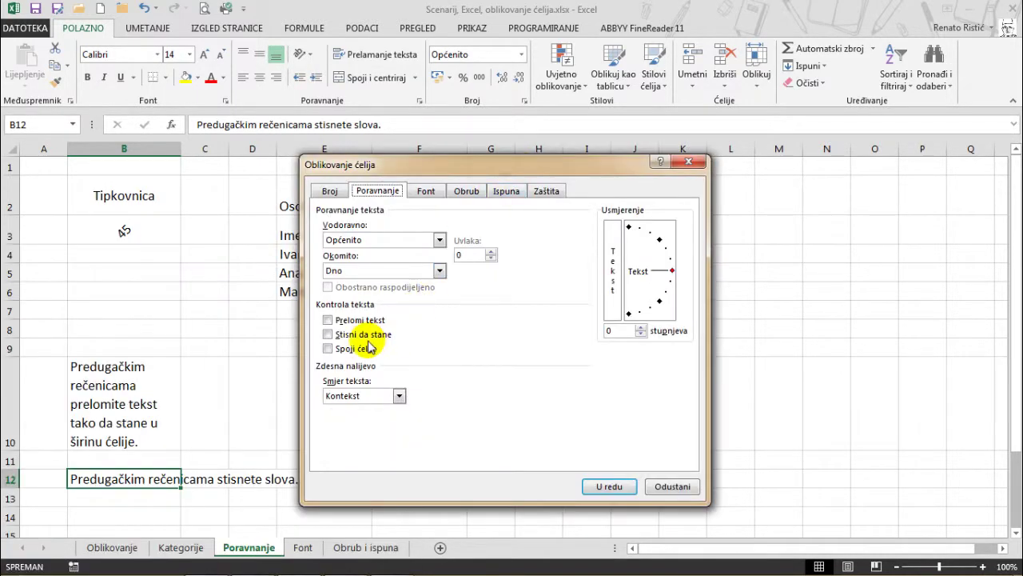
left_click(366, 337)
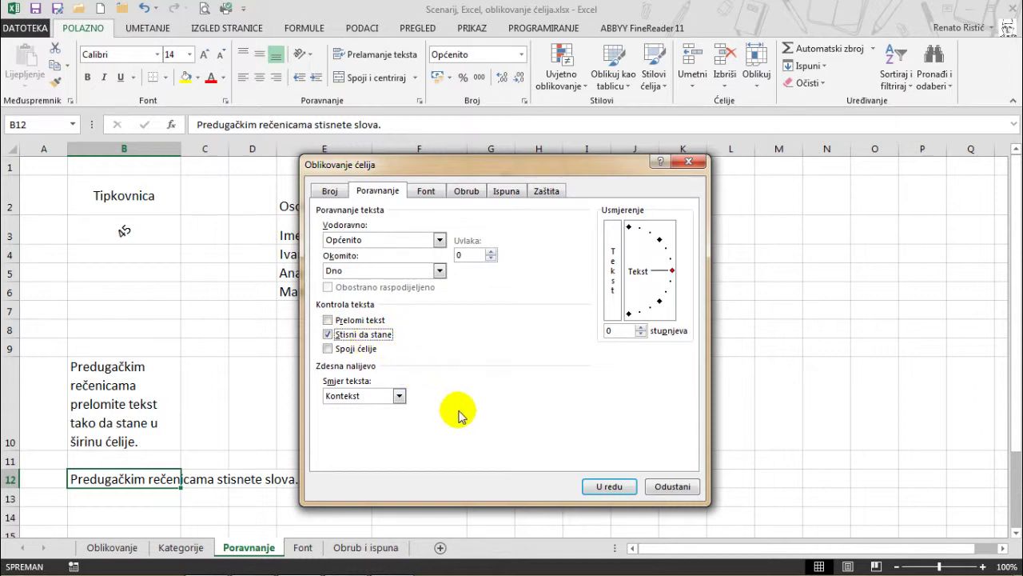
left_click(600, 487)
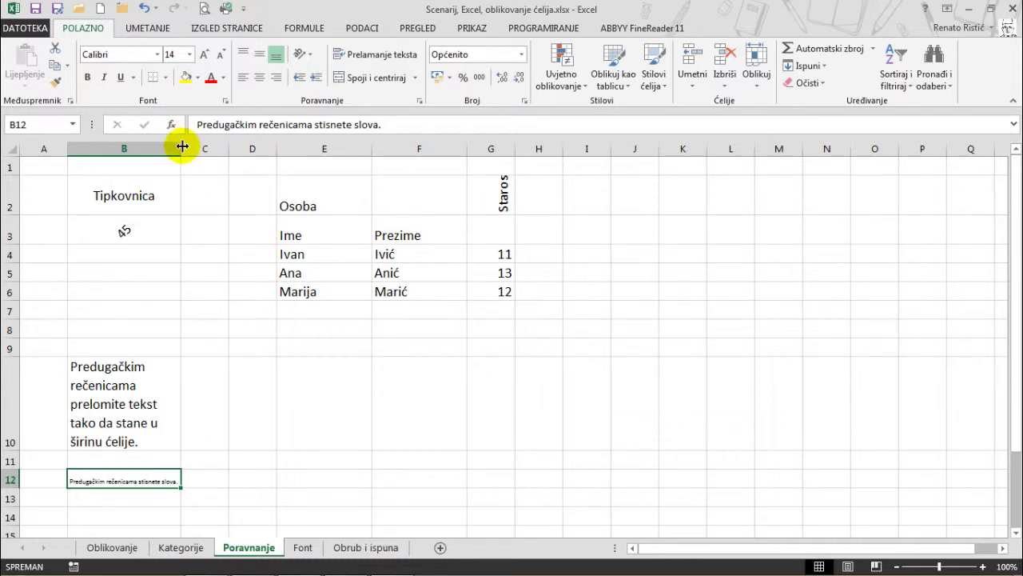
left_click_drag(182, 149, 225, 150)
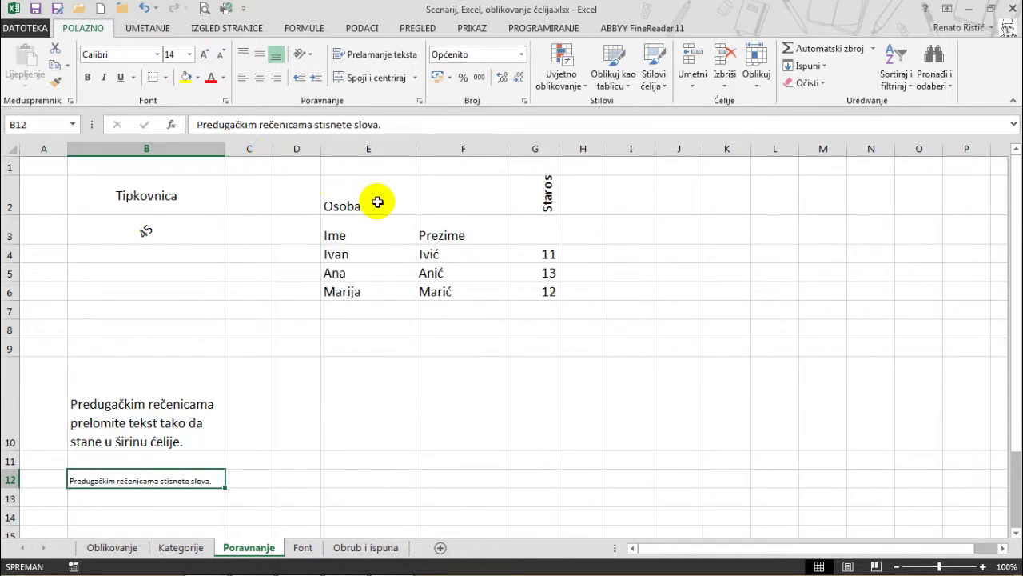
Merge cells E2:F2, which hold the Osoba heading, with the Spoji ćelije option.
left_click_drag(359, 196, 448, 194)
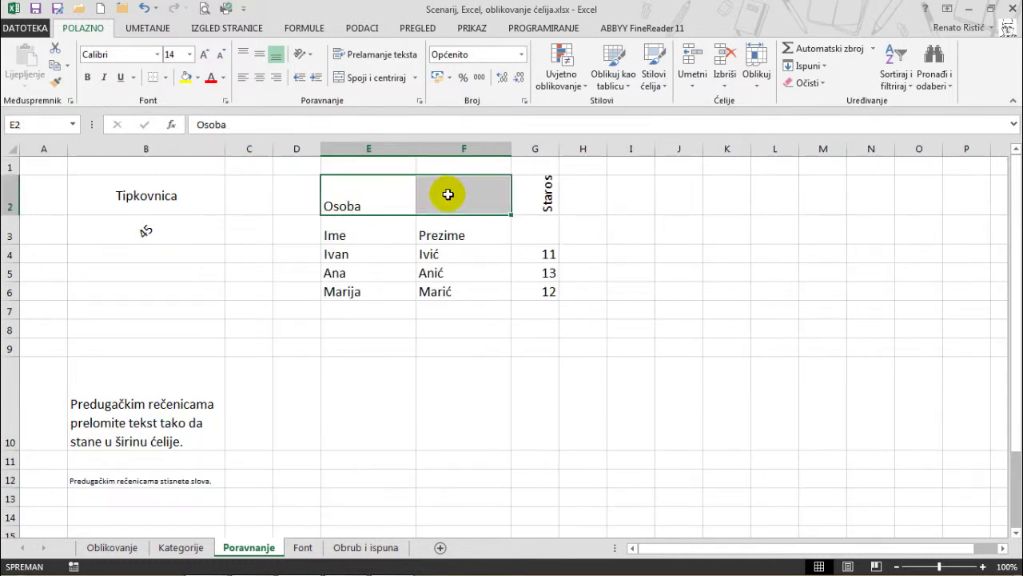
right_click(447, 194)
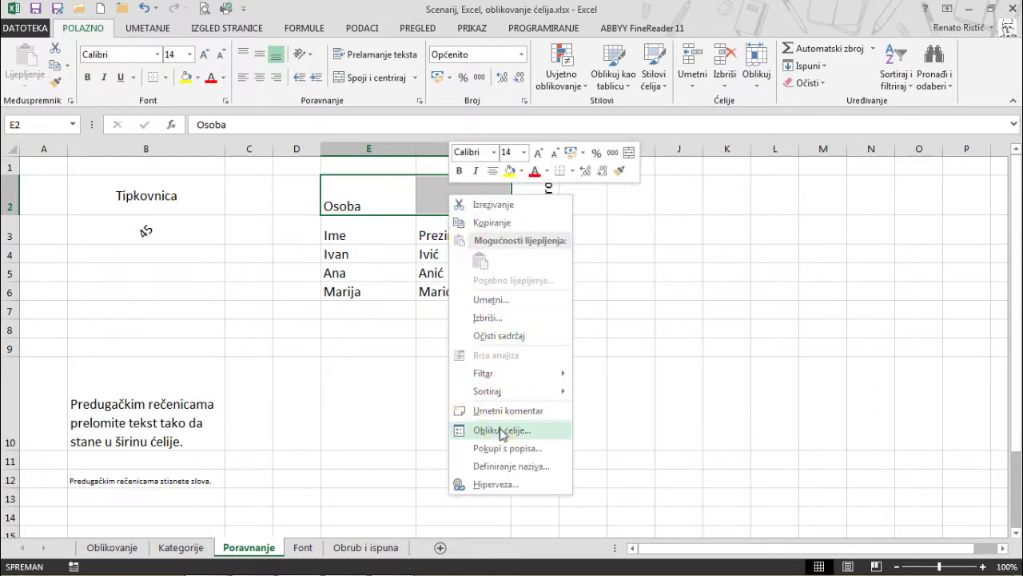
left_click(502, 431)
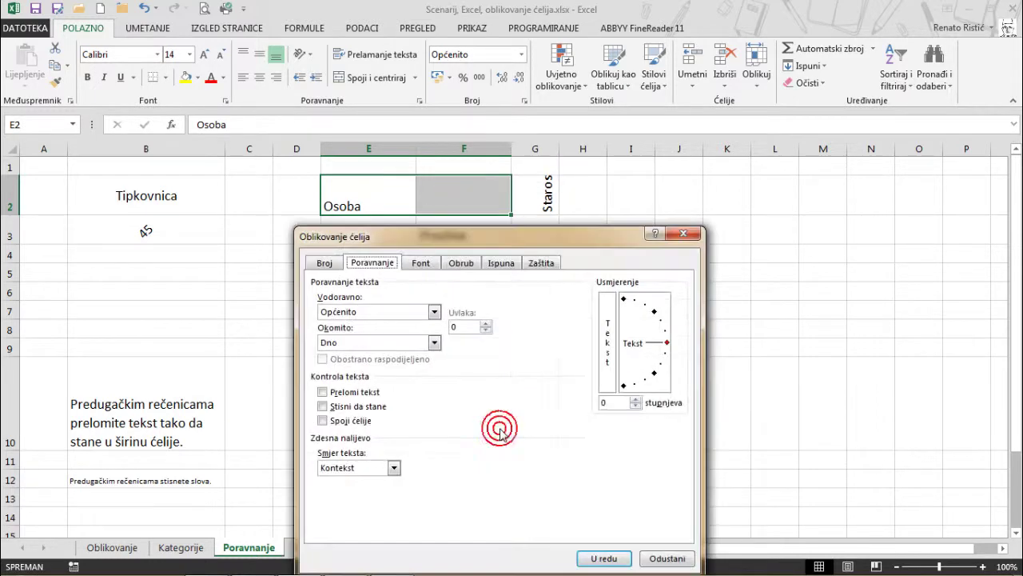
left_click(356, 423)
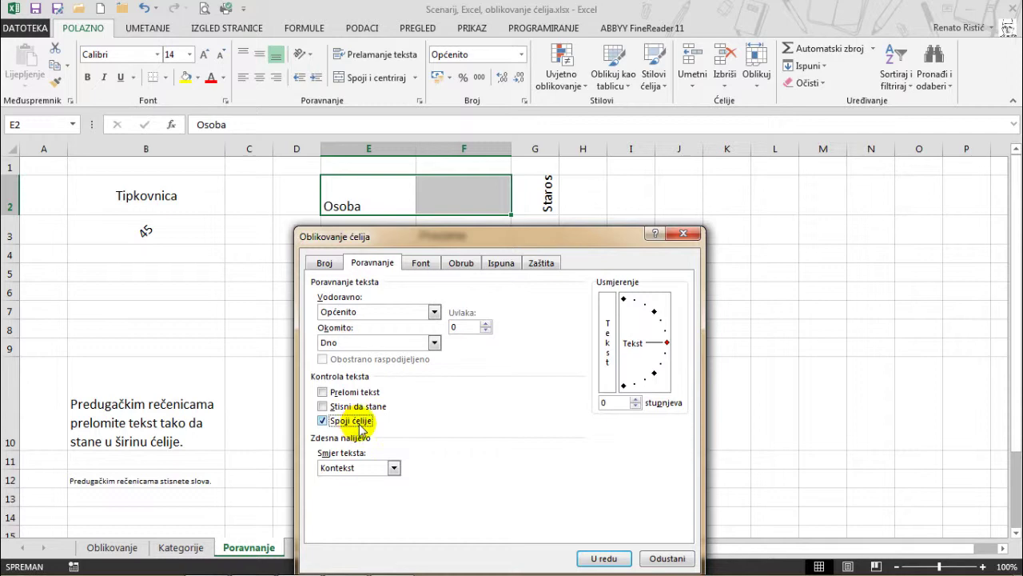
left_click(603, 558)
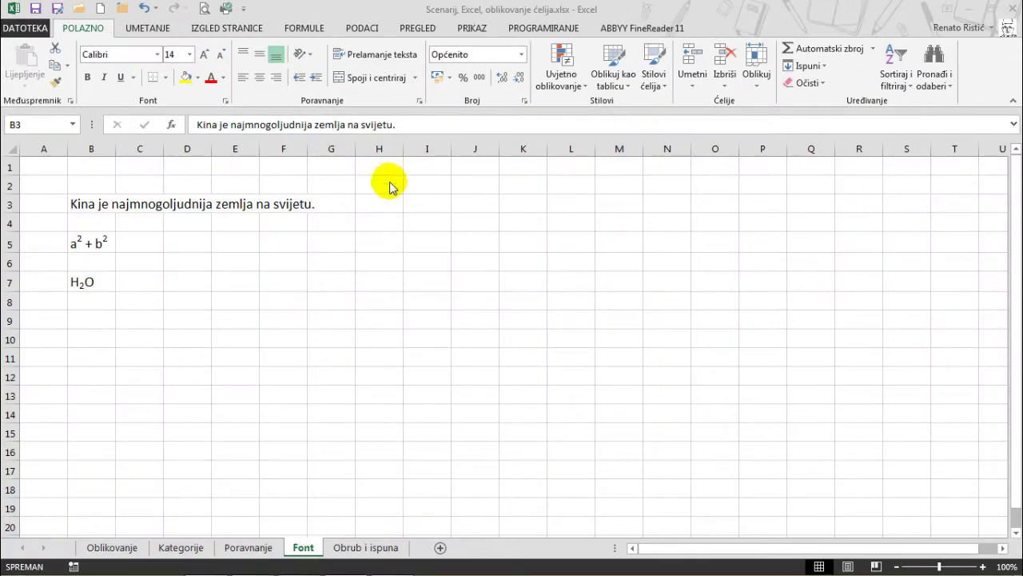
Open the cell formatting dialog for the sentence in cell B3 and choose the Cambria font.
left_click(94, 200)
right_click(95, 200)
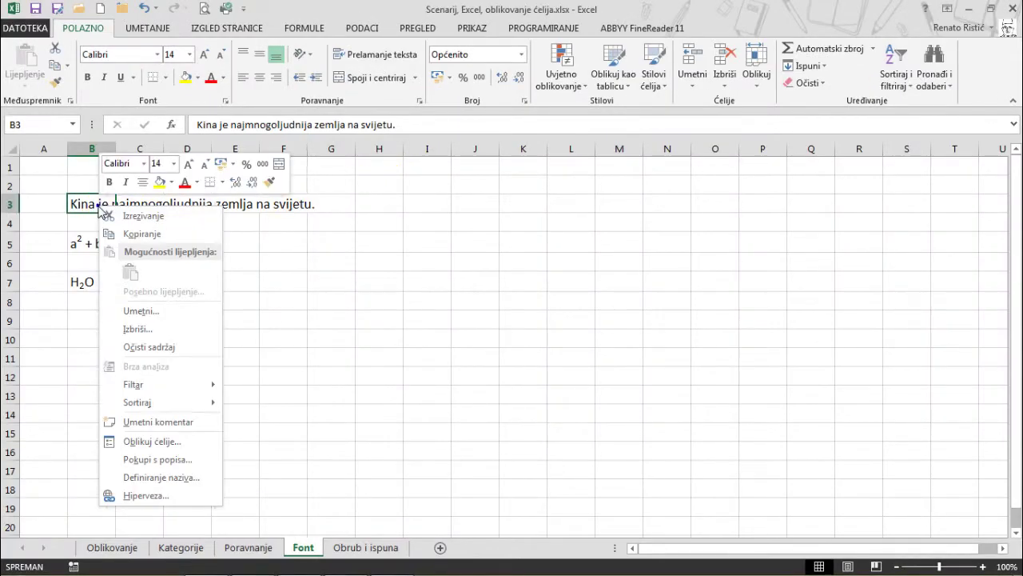
left_click(220, 423)
key("ctrl+1")
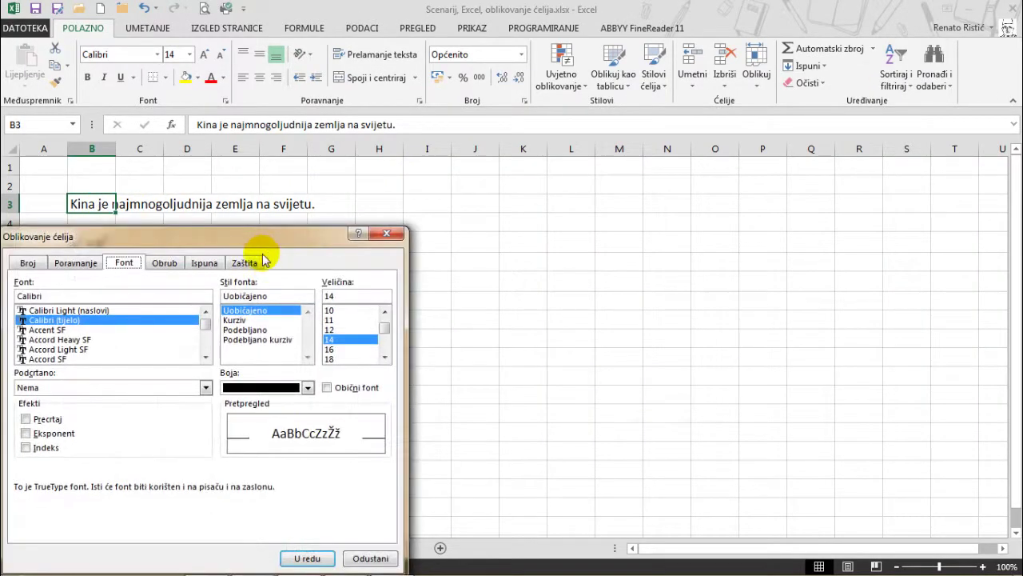
left_click_drag(263, 247, 618, 187)
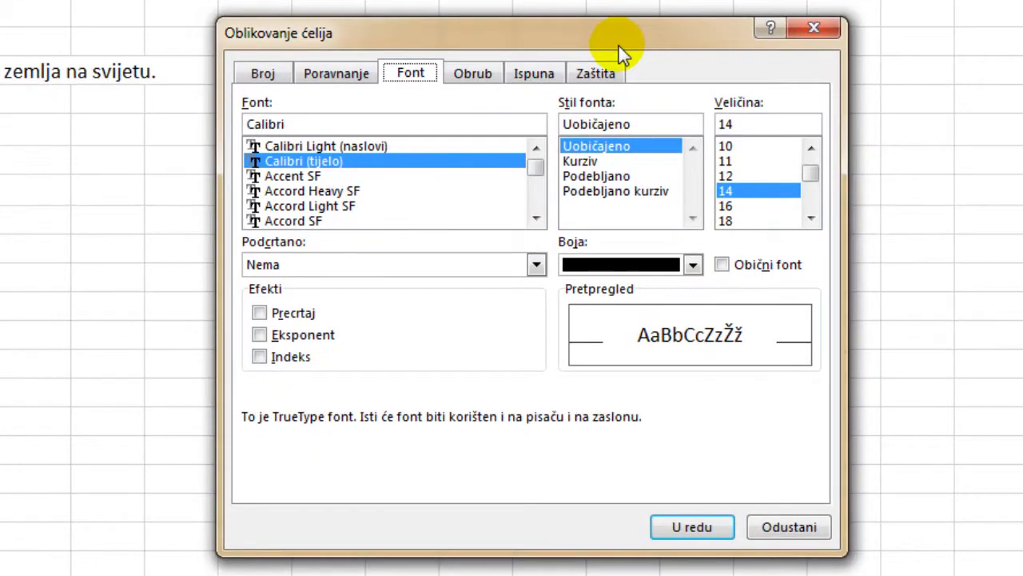
left_click(536, 202)
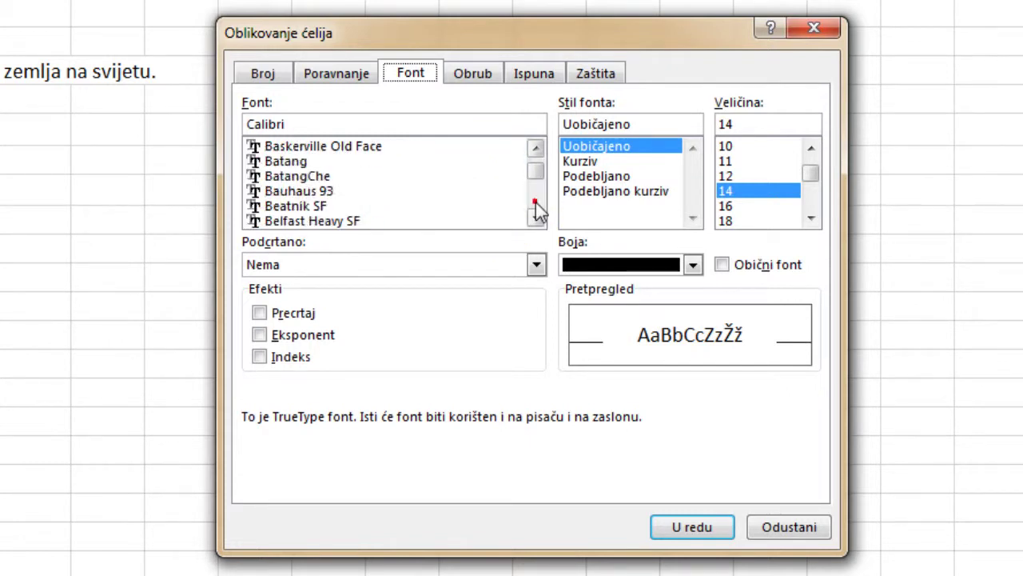
left_click_drag(536, 202, 536, 203)
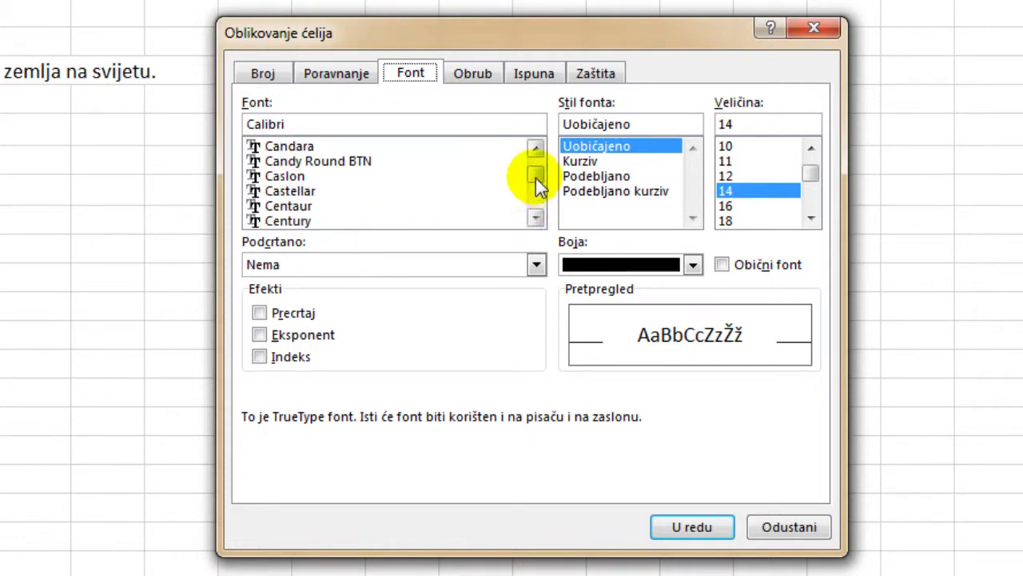
left_click(535, 148)
left_click(535, 148)
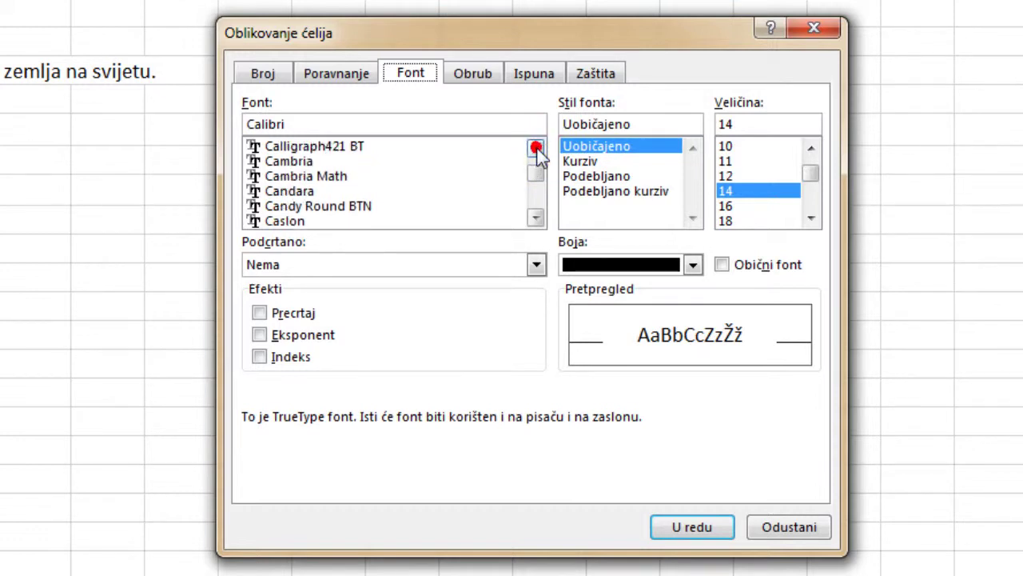
left_click(349, 160)
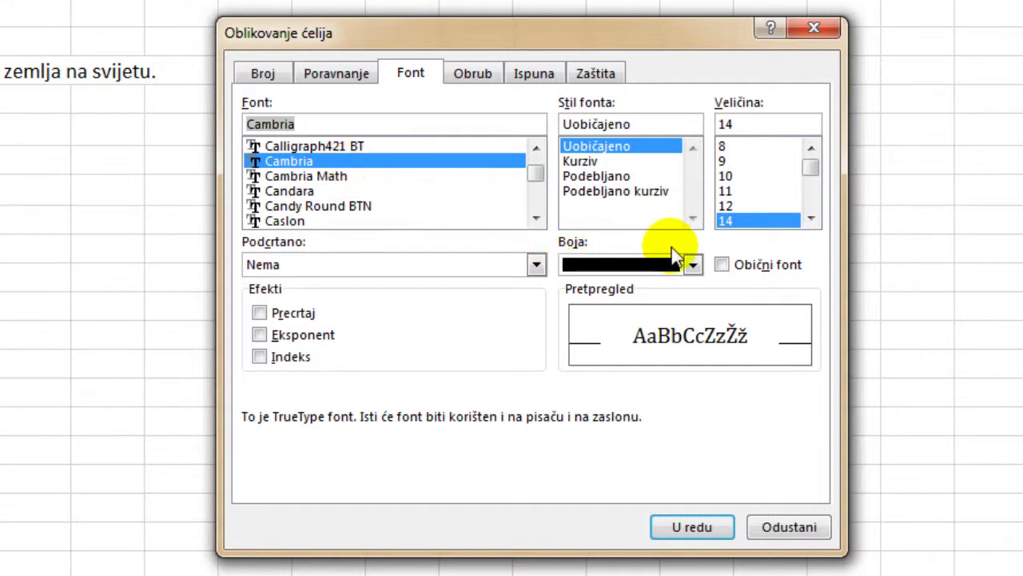
Set the font style of cell B3 to Podebljano kurziv and the font size to 23.
left_click(669, 161)
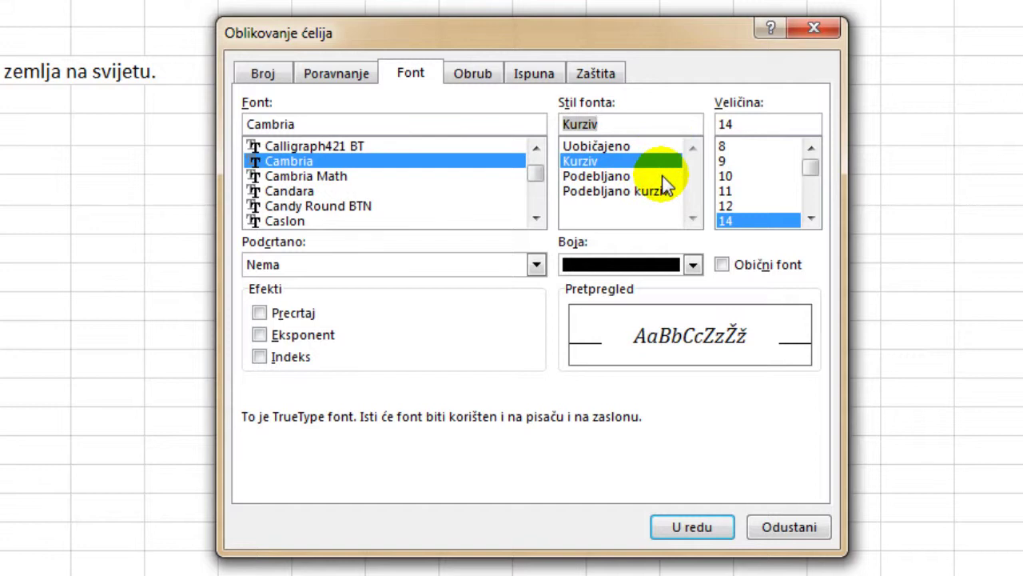
left_click(662, 176)
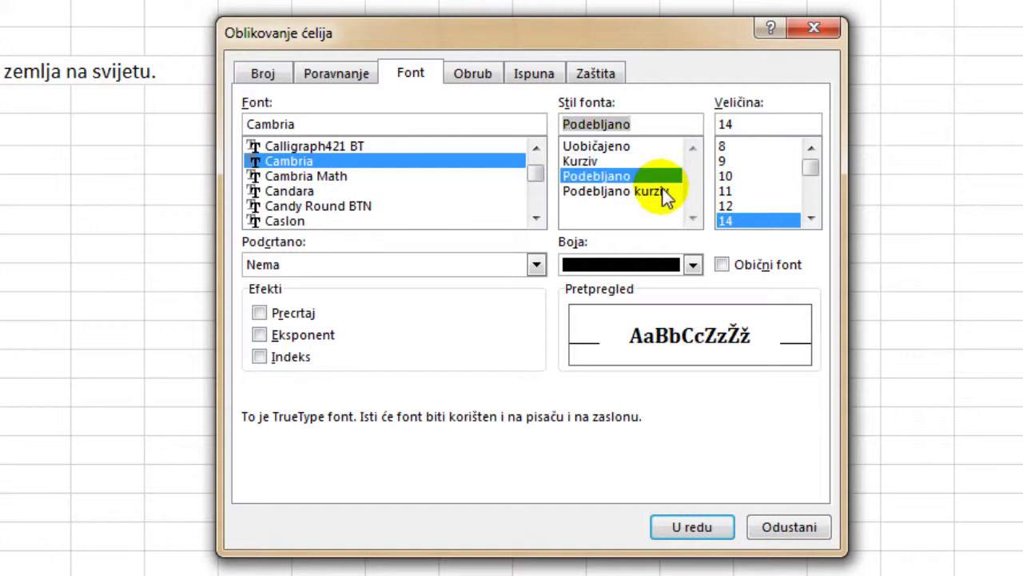
left_click(663, 192)
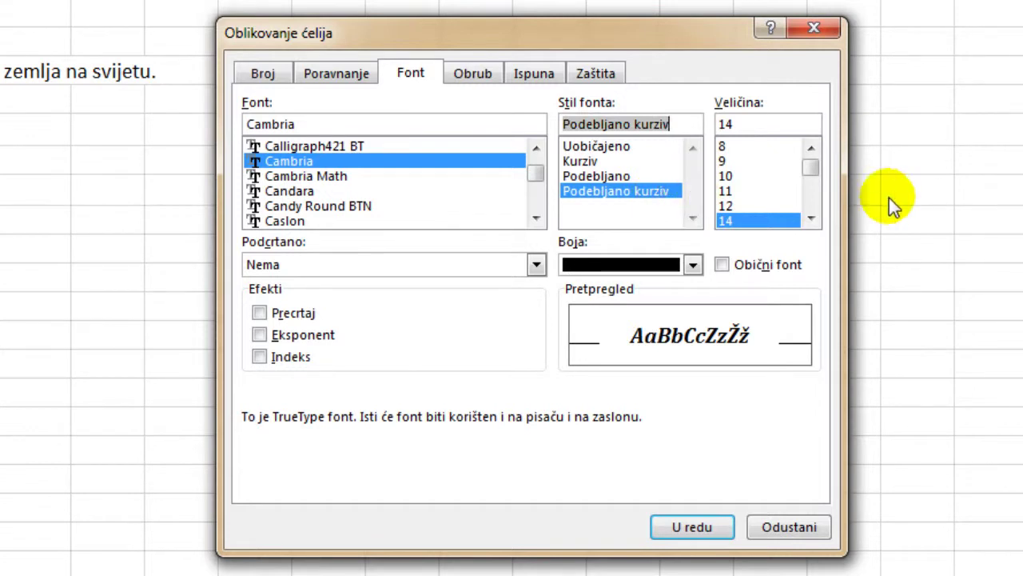
left_click(811, 217)
left_click(810, 217)
left_click(811, 217)
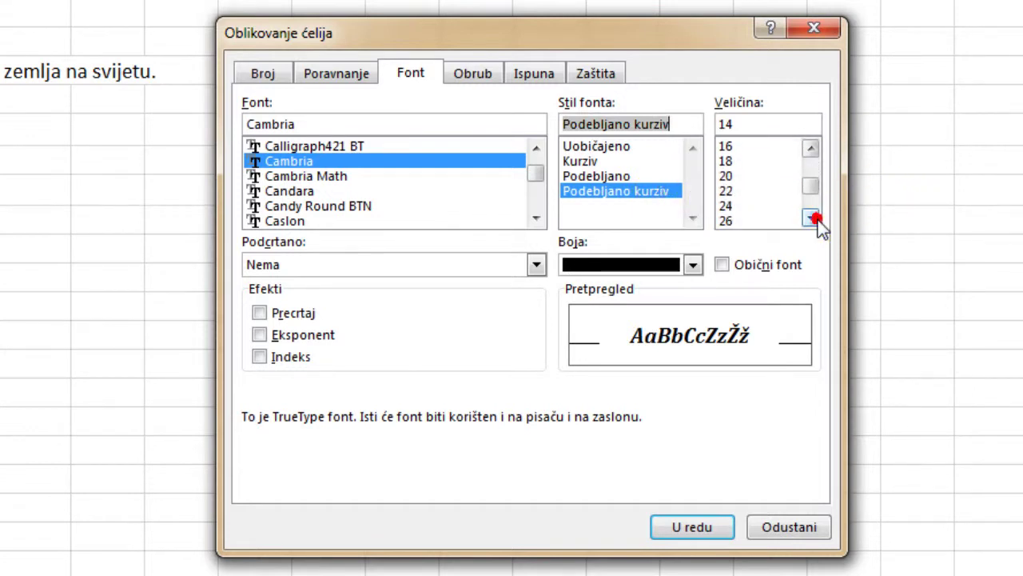
left_click(766, 124)
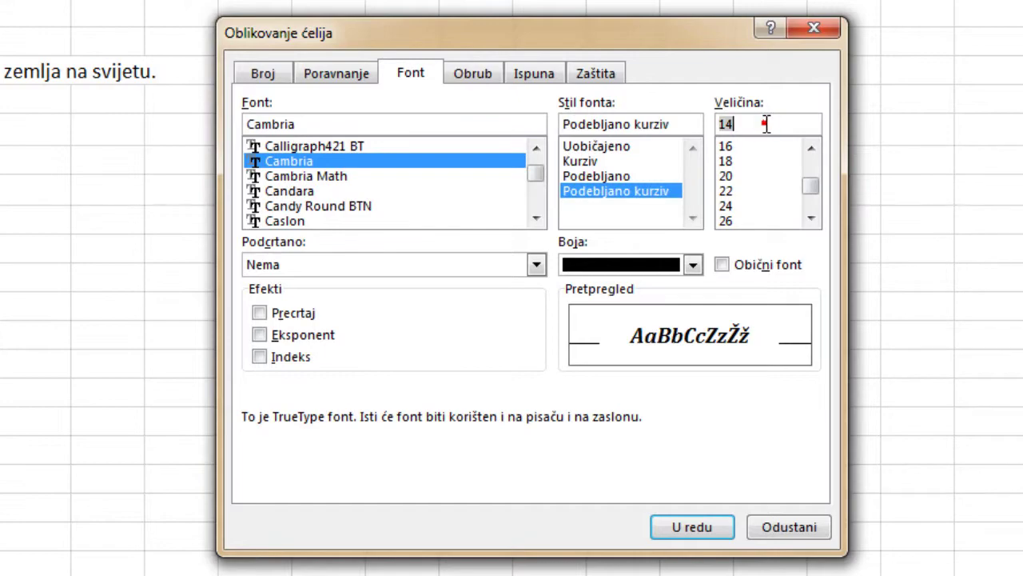
type("23")
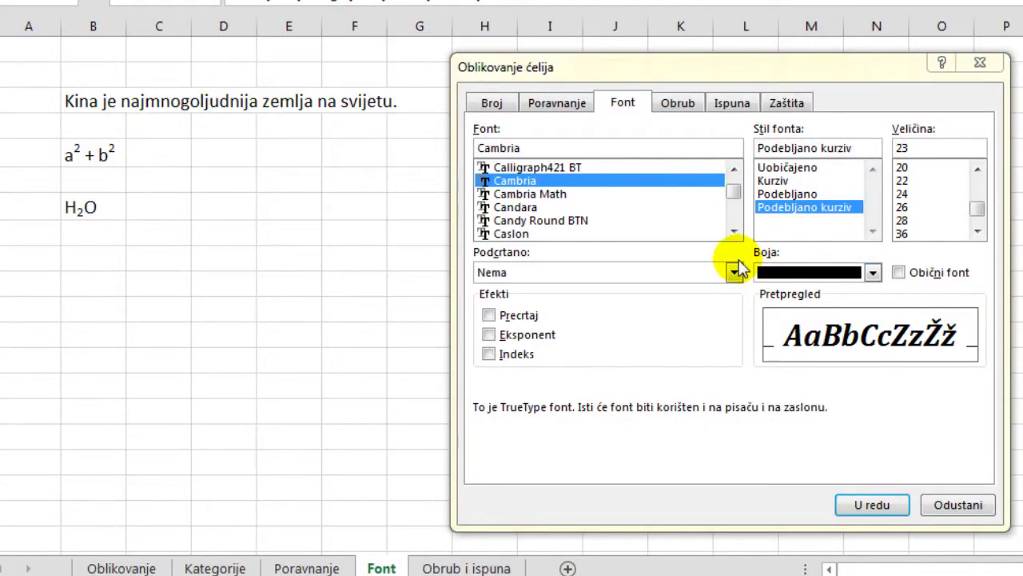
Set the font color of cell B3 to light blue and the underline to Dvostruko.
left_click(872, 272)
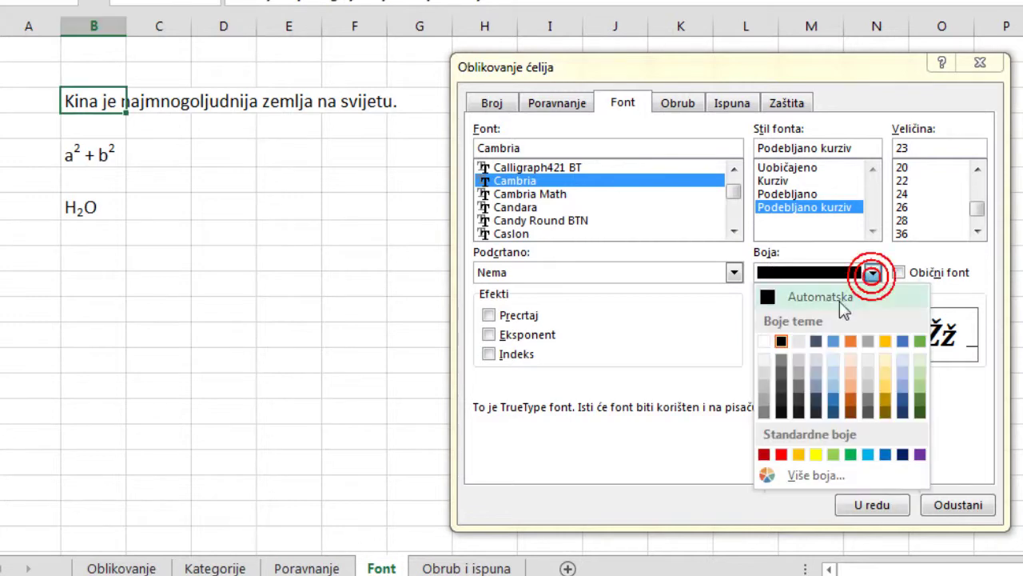
left_click(828, 385)
left_click(733, 271)
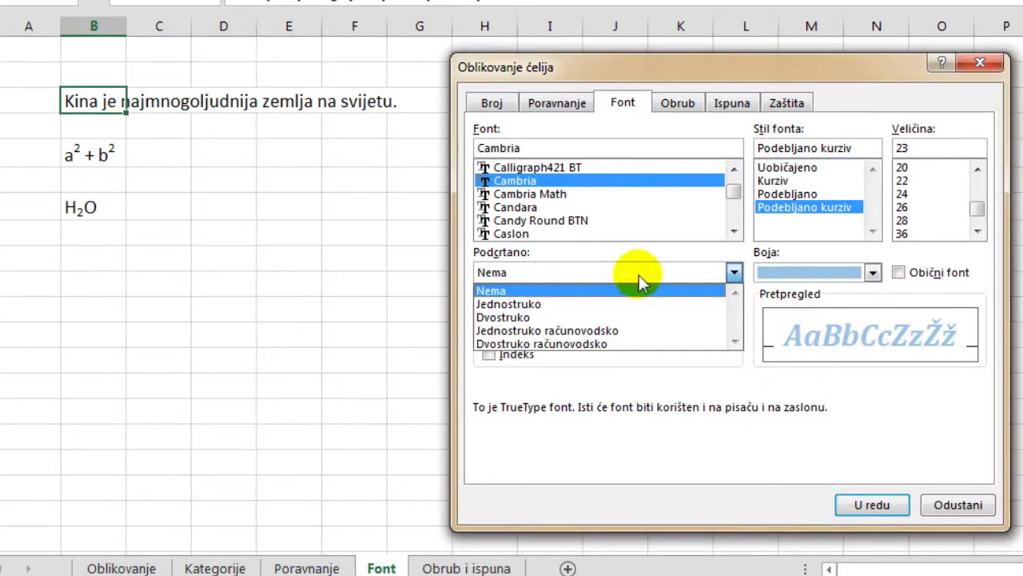
left_click(549, 315)
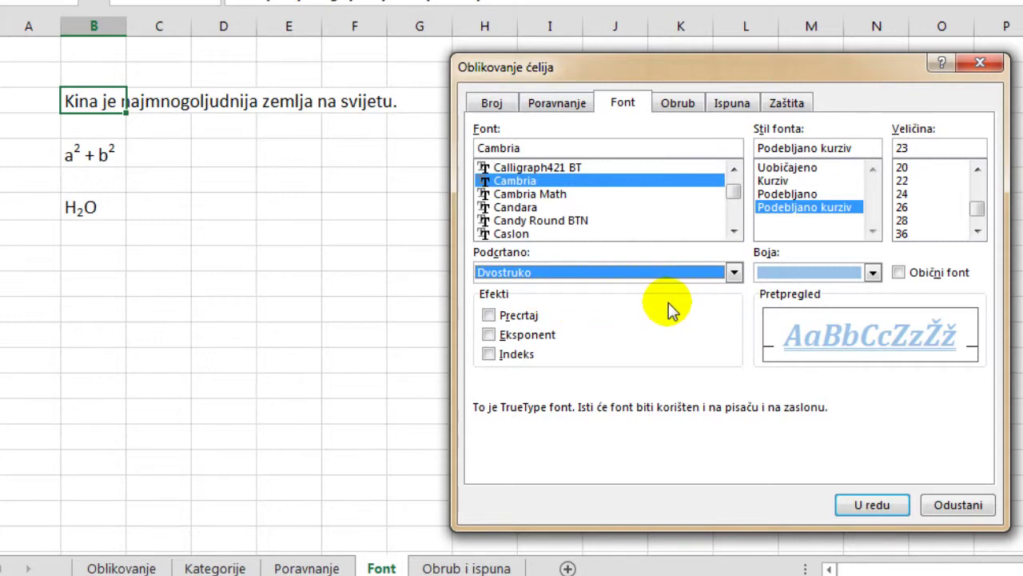
Try the Precrtaj, Eksponent and Indeks font effects one after another, clearing each one again.
left_click(518, 316)
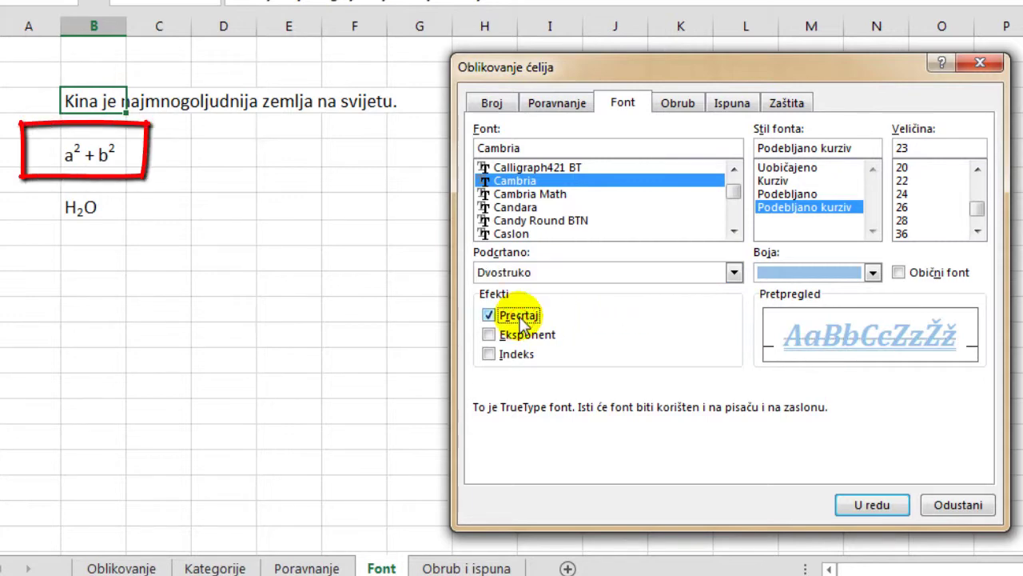
left_click(518, 315)
left_click(521, 335)
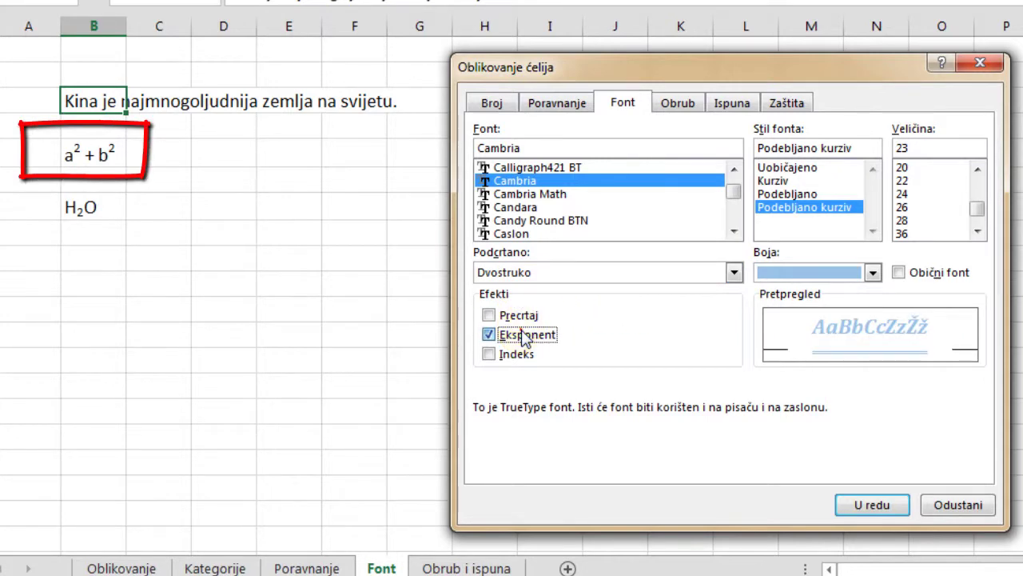
left_click(524, 337)
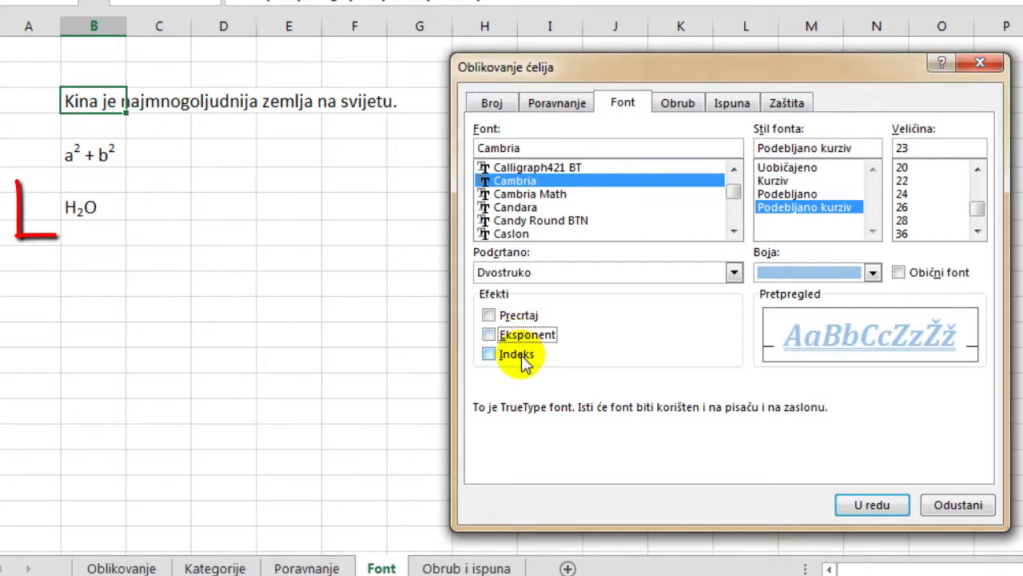
left_click(518, 354)
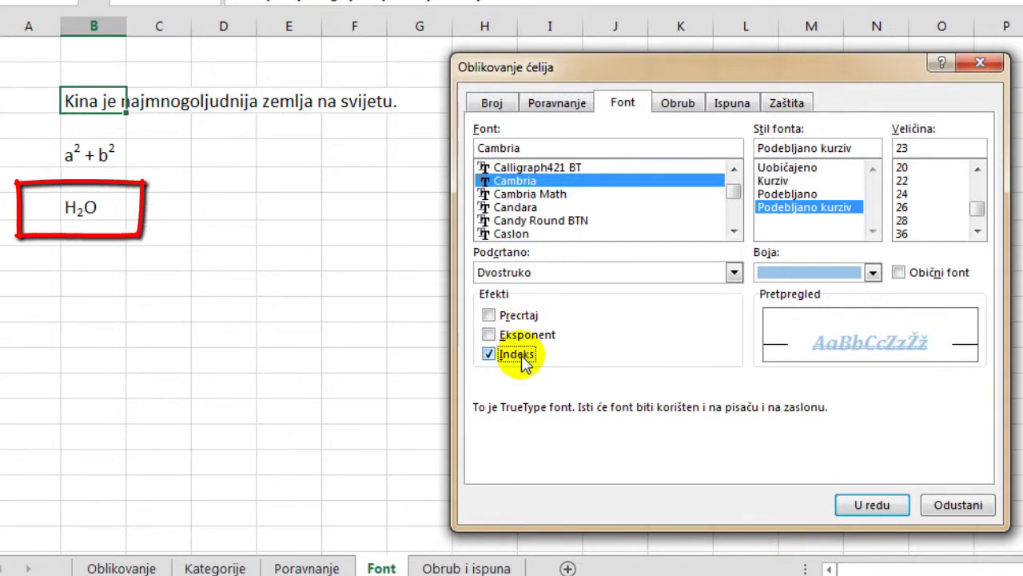
left_click(518, 355)
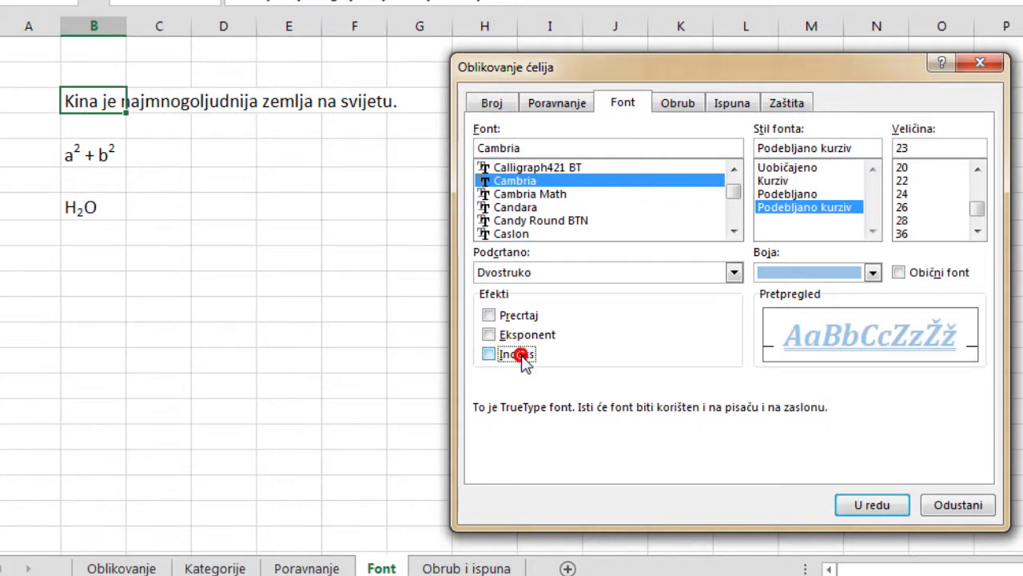
Apply the chosen font formatting to the sentence in cell B3.
left_click(871, 506)
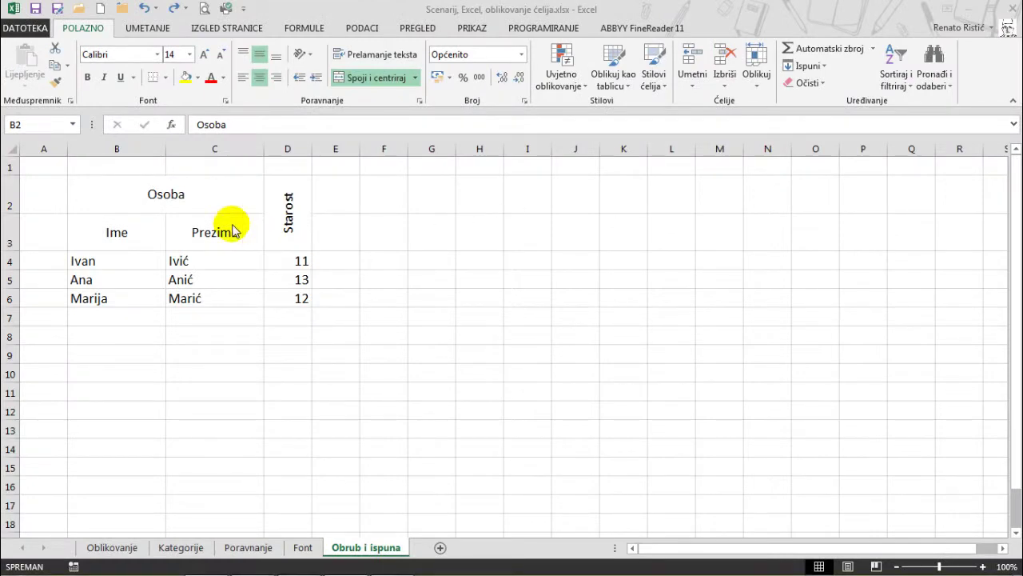
Add Vanjski and Unutar borders to the table B2:D6, using the finest dotted line in dark blue.
left_click(137, 202)
left_click_drag(132, 200, 274, 309)
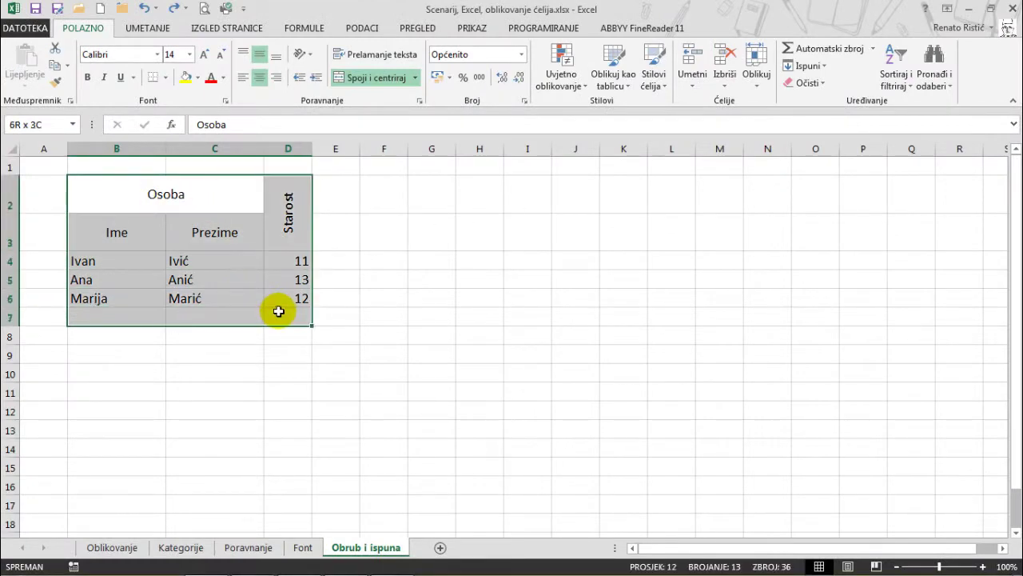
right_click(203, 220)
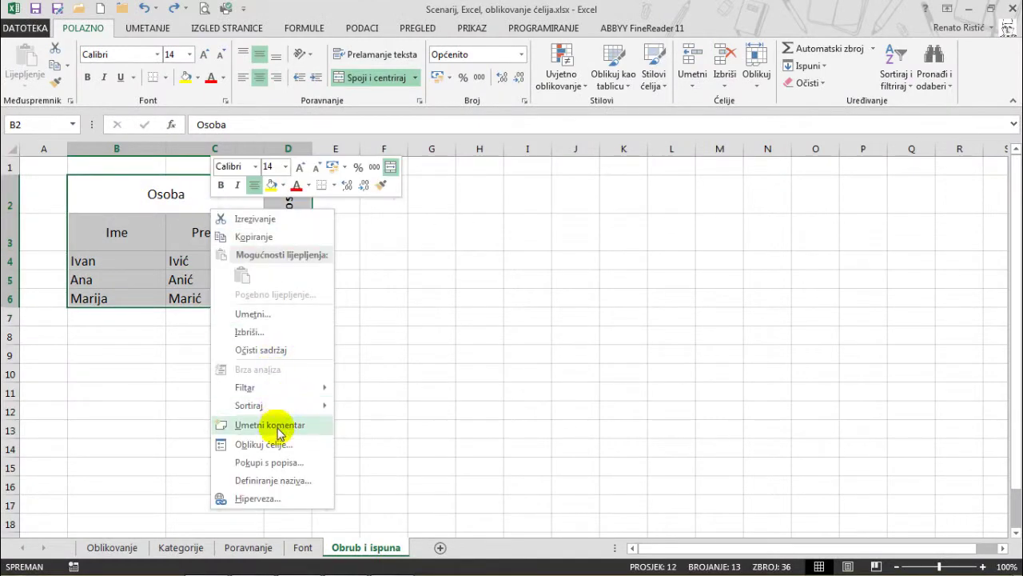
left_click(256, 424)
left_click_drag(286, 234, 523, 127)
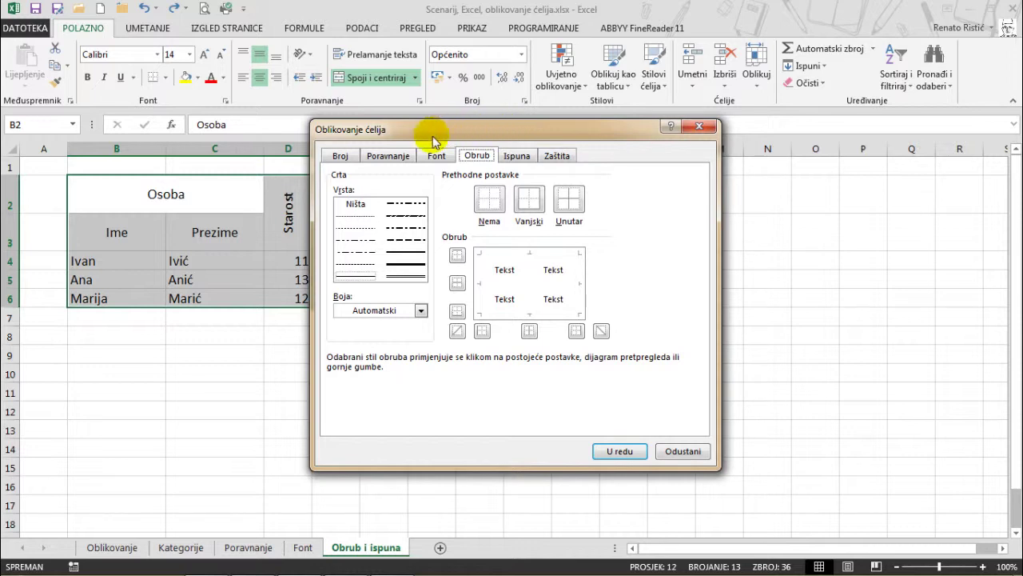
left_click(352, 223)
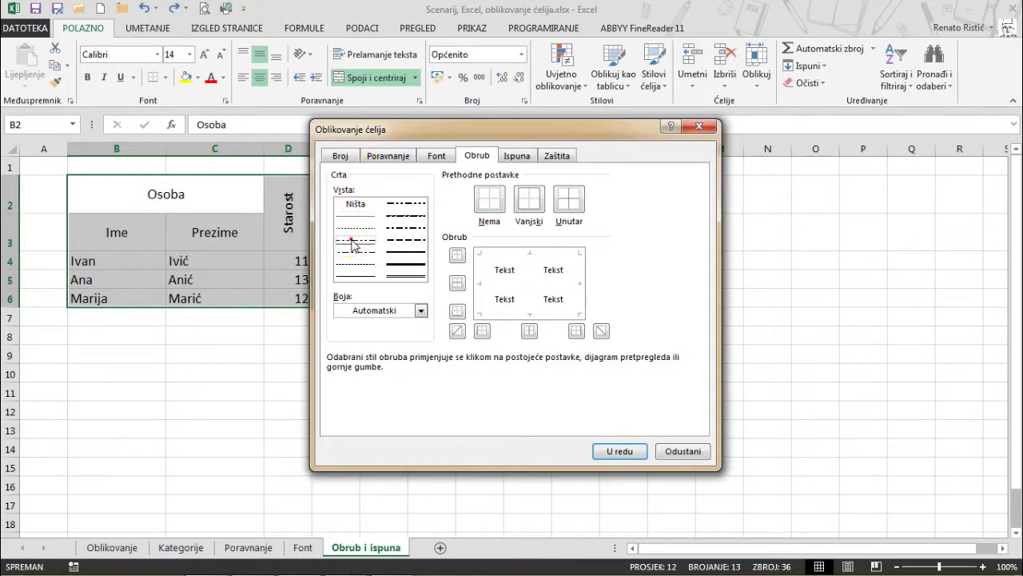
left_click(360, 216)
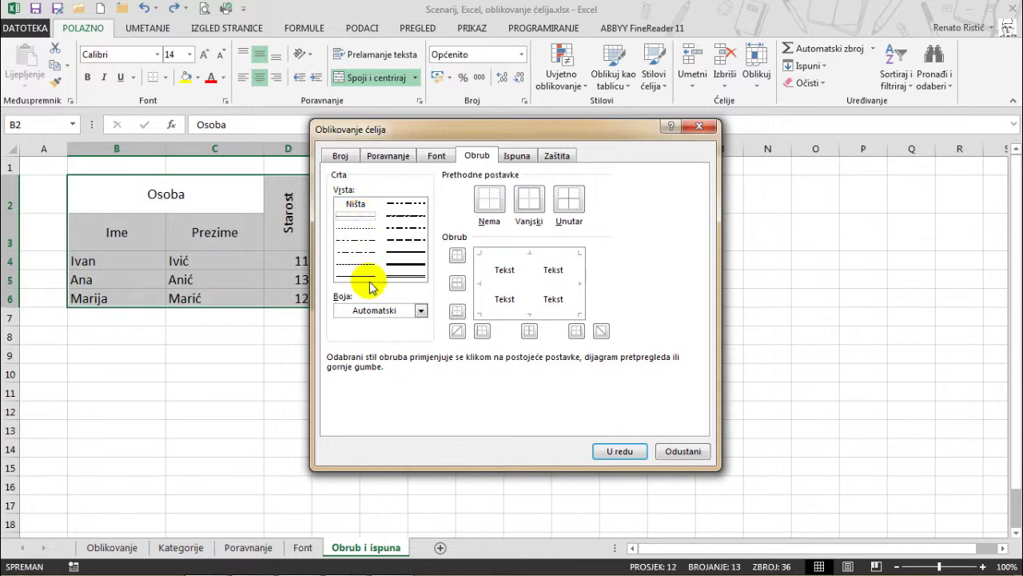
left_click(374, 311)
left_click(391, 417)
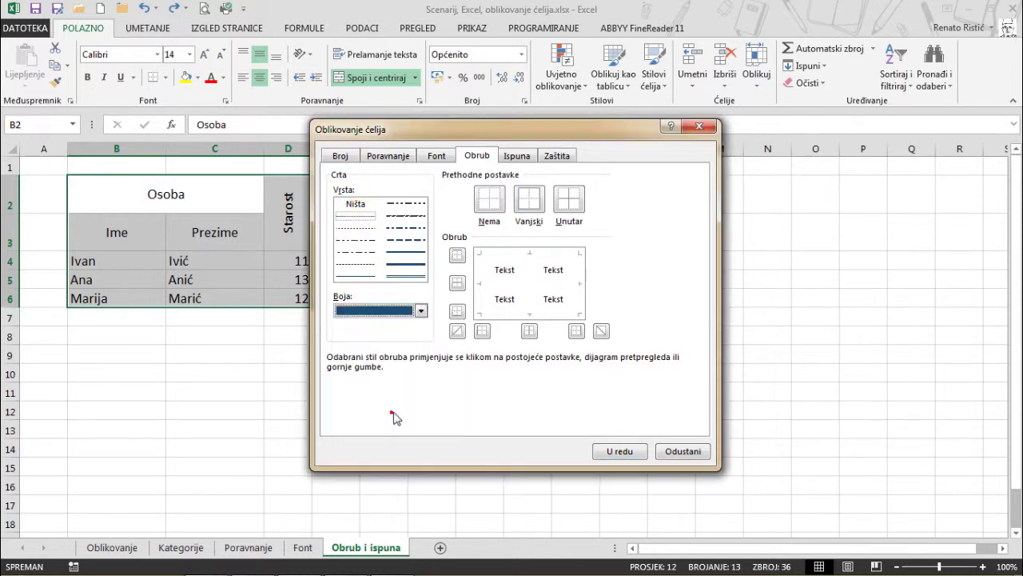
left_click(526, 199)
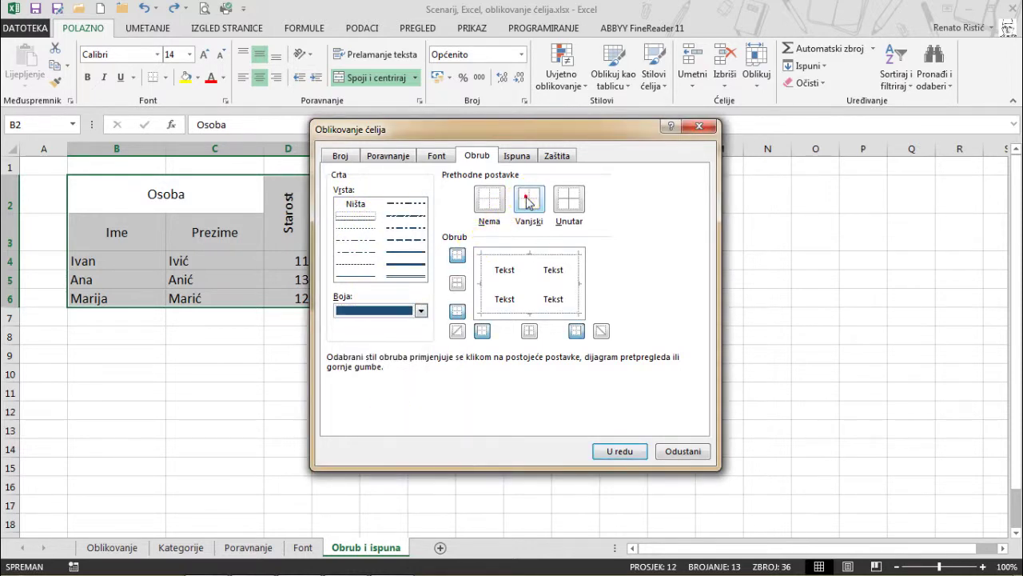
left_click(571, 199)
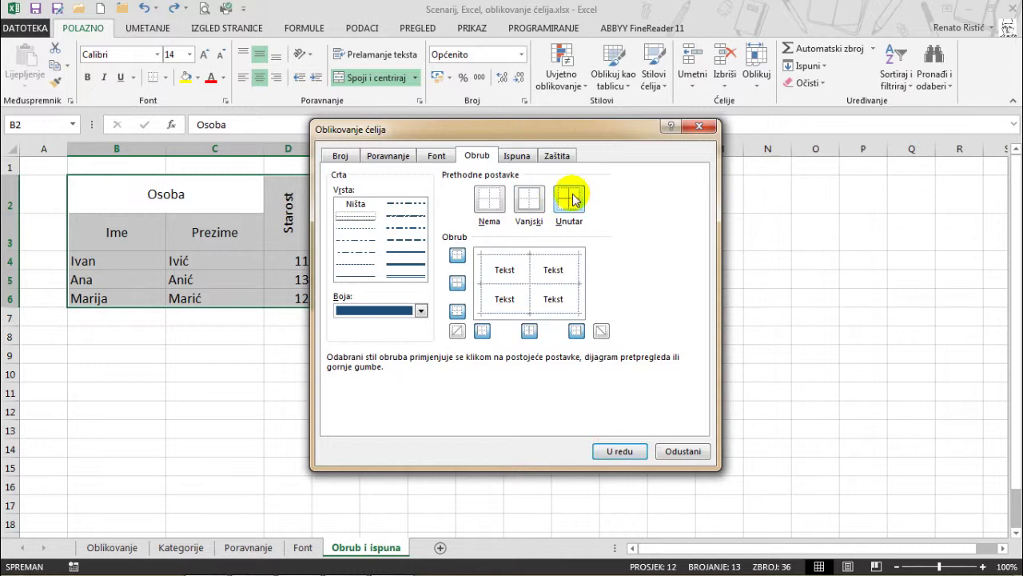
left_click(619, 451)
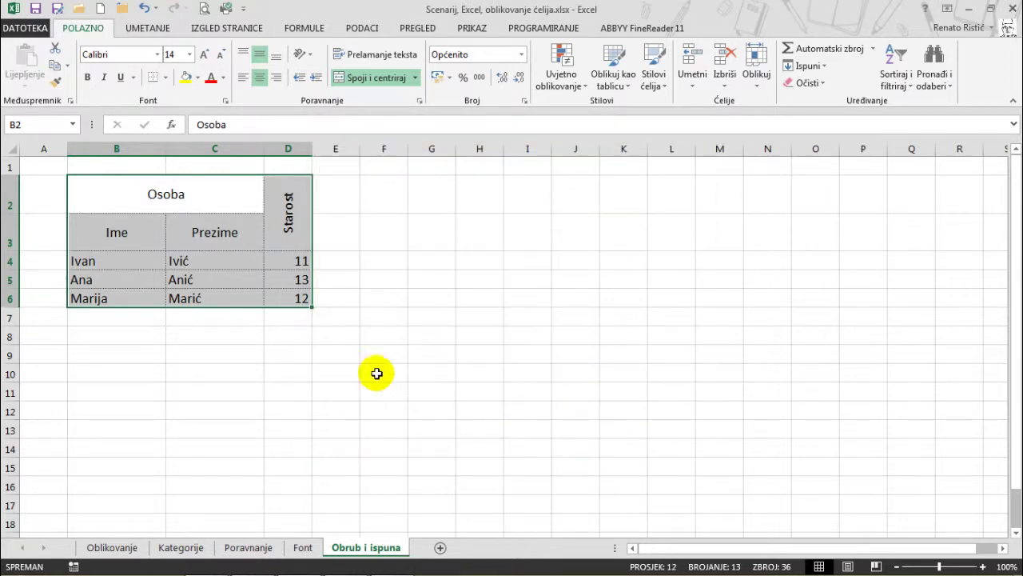
Apply a slanted dash-dot dark blue border around the outer edges of the header block B2:D3.
left_click(247, 331)
left_click_drag(121, 186, 283, 229)
right_click(283, 229)
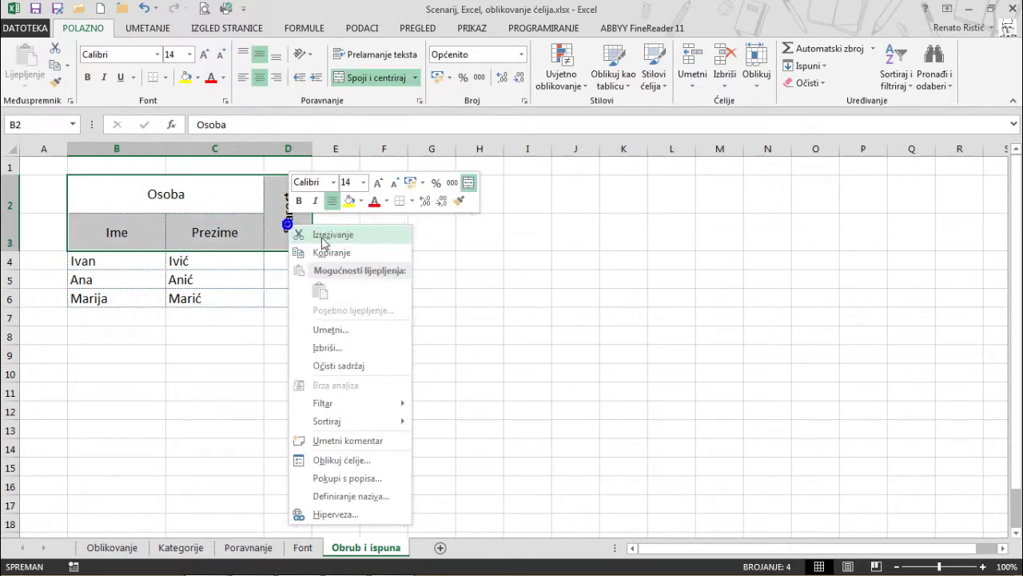
left_click(356, 461)
left_click_drag(359, 240, 527, 154)
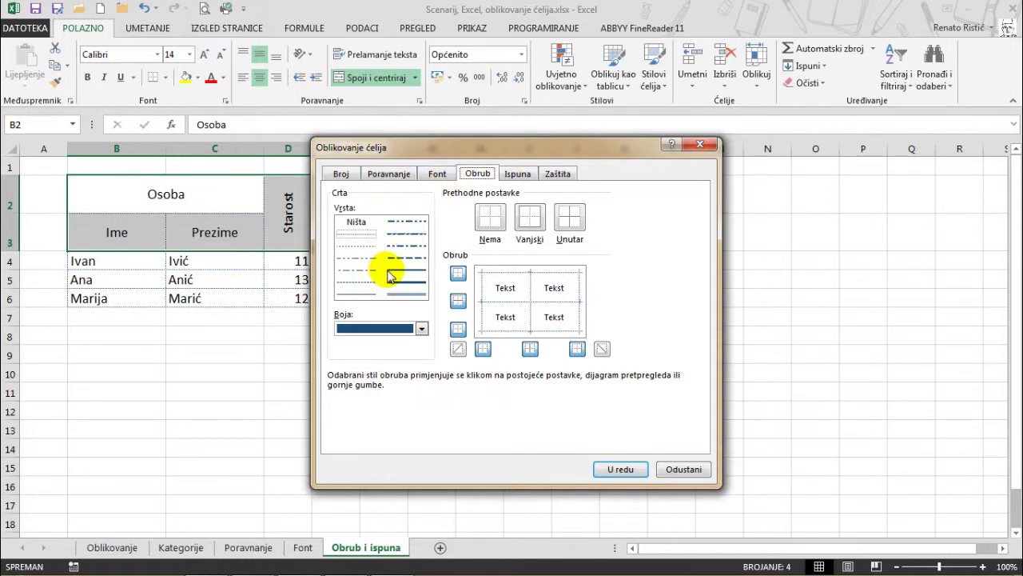
left_click(404, 236)
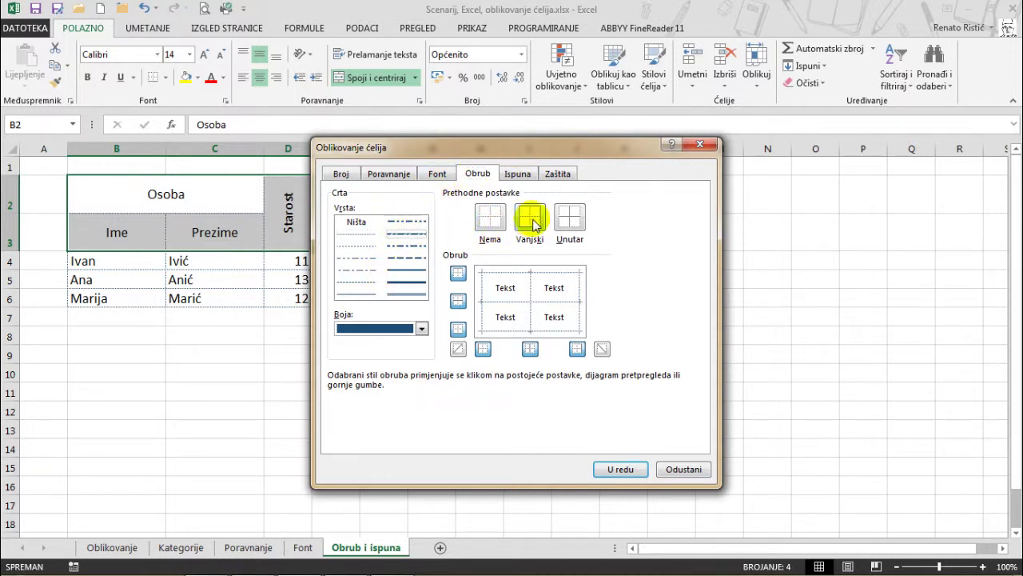
left_click(458, 274)
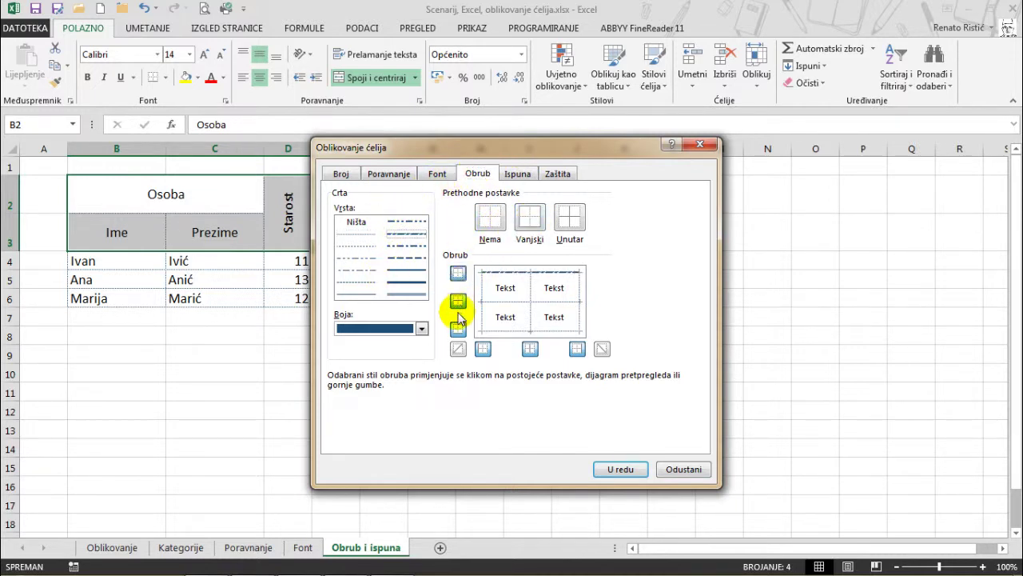
left_click(458, 328)
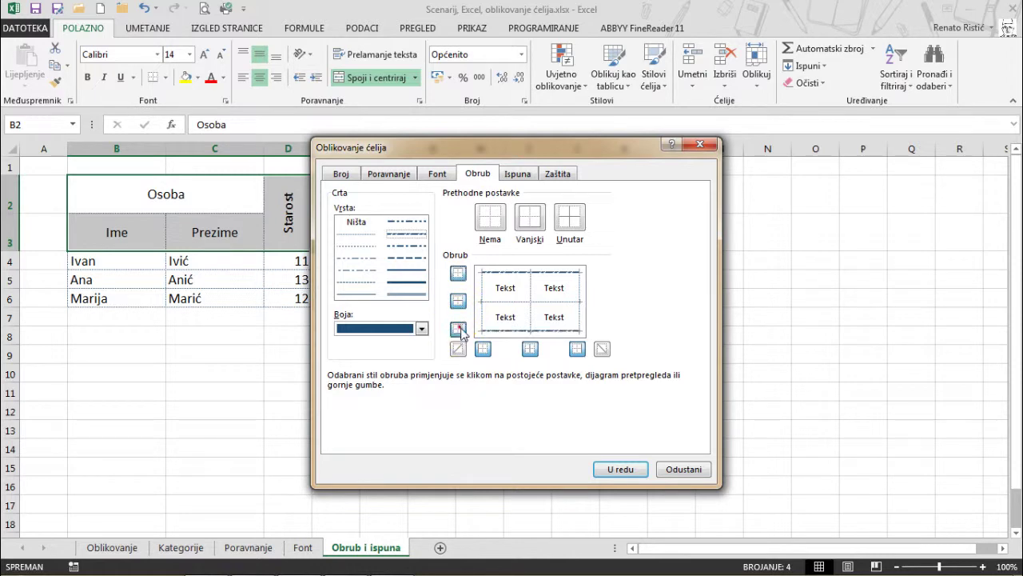
left_click(576, 349)
left_click(622, 471)
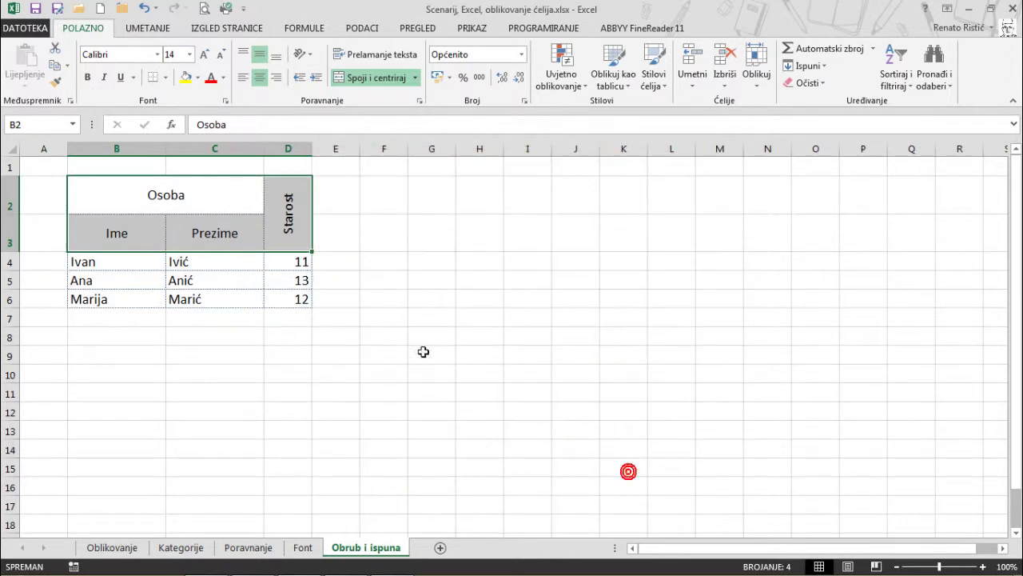
left_click(45, 173)
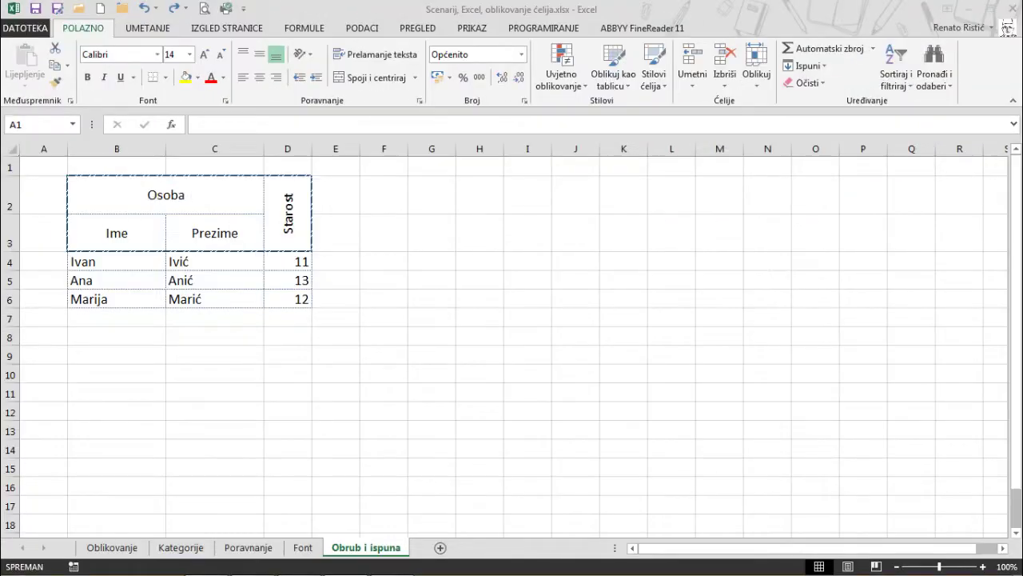
Fill the table rows B4:D4 and B6:D6 together with a light blue background color.
left_click_drag(128, 264, 281, 263)
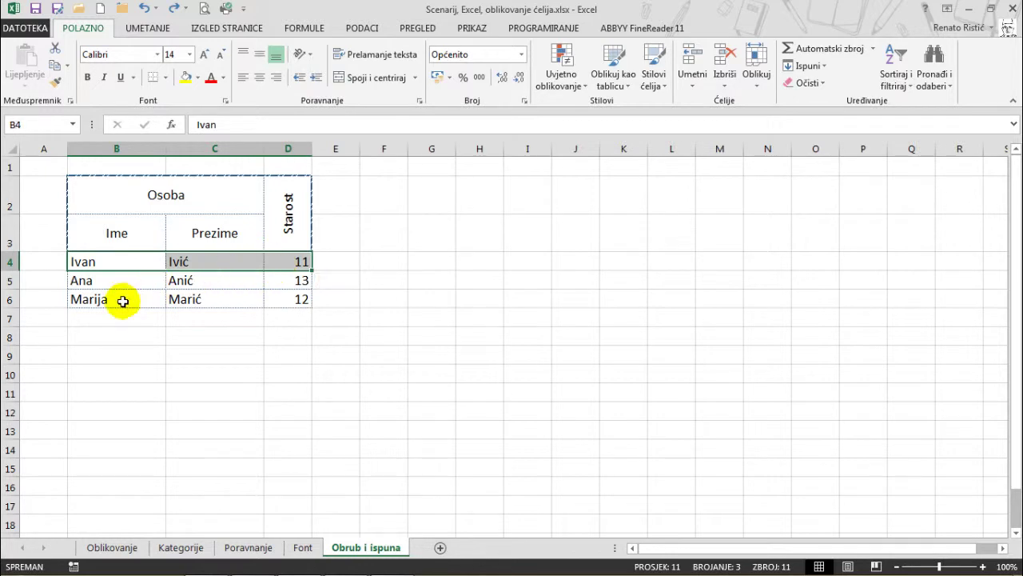
left_click_drag(125, 299, 281, 303, "ctrl")
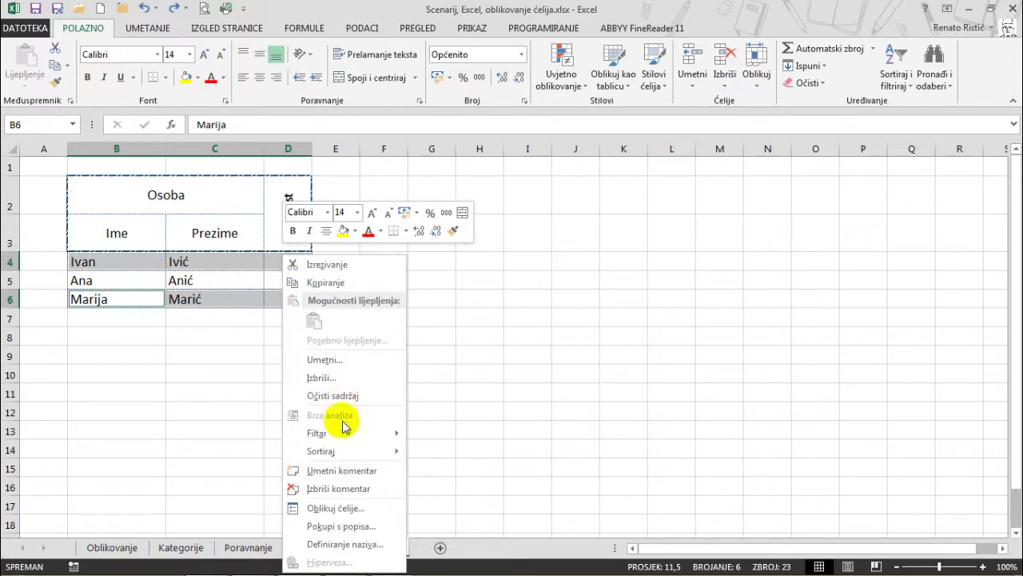
left_click(342, 506)
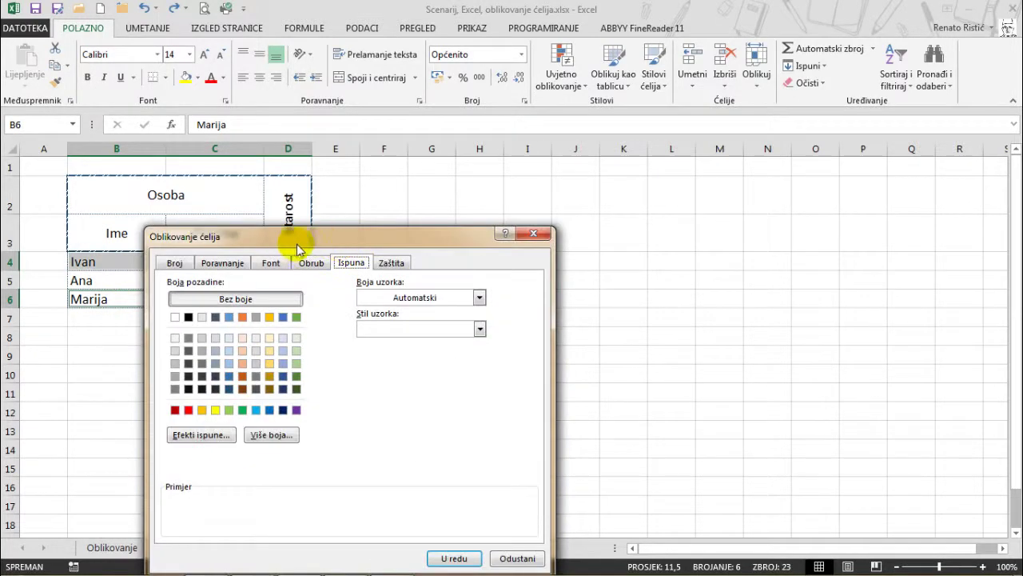
left_click(230, 350)
left_click(230, 350)
left_click(454, 558)
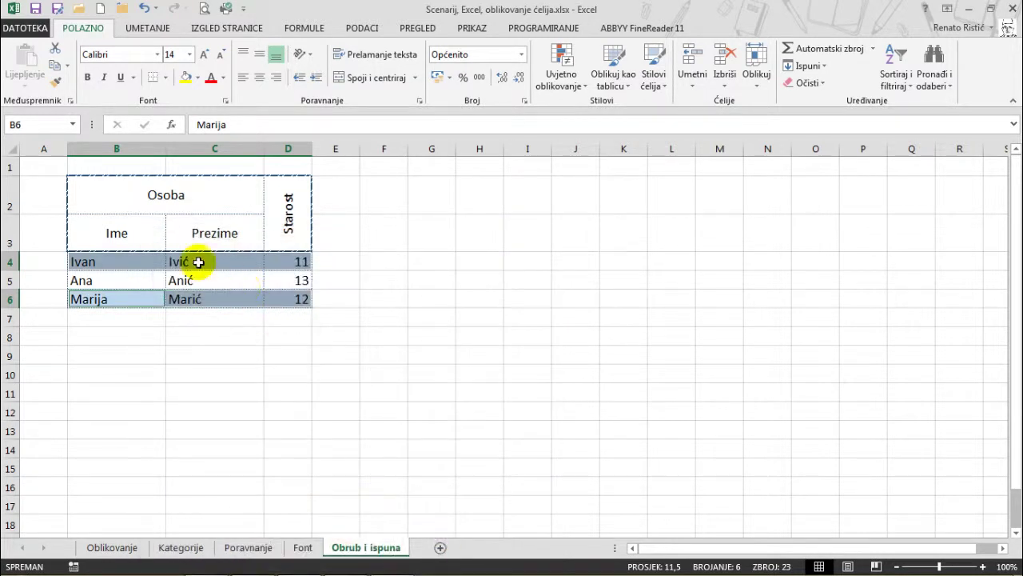
Fill the header cells B2:D3 with a white-to-blue two-color gradient, using Dijagonalno gore shading and the variant with the blue band in the middle.
left_click_drag(137, 204, 281, 242)
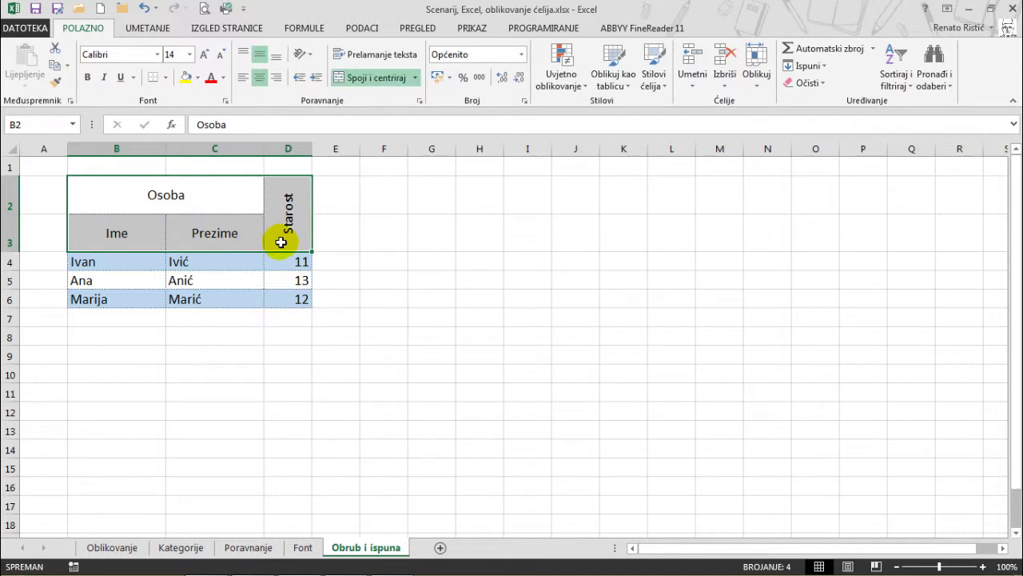
right_click(270, 206)
left_click(372, 436)
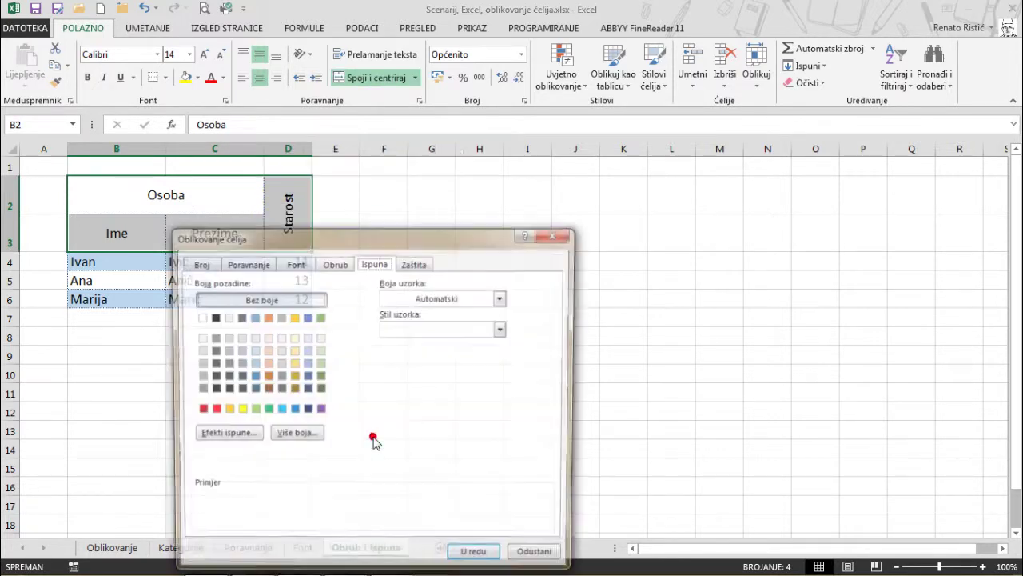
left_click(230, 432)
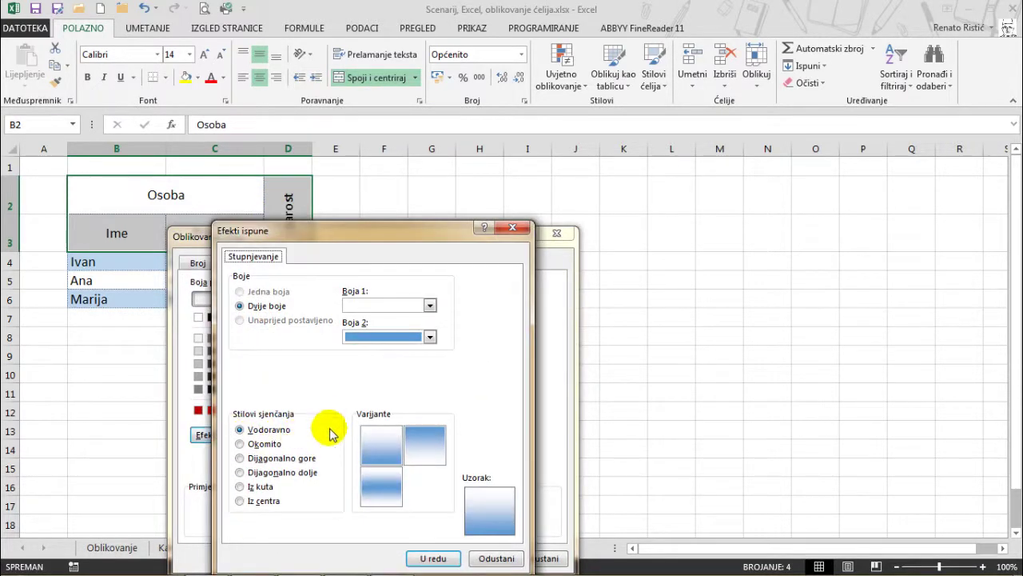
left_click(309, 458)
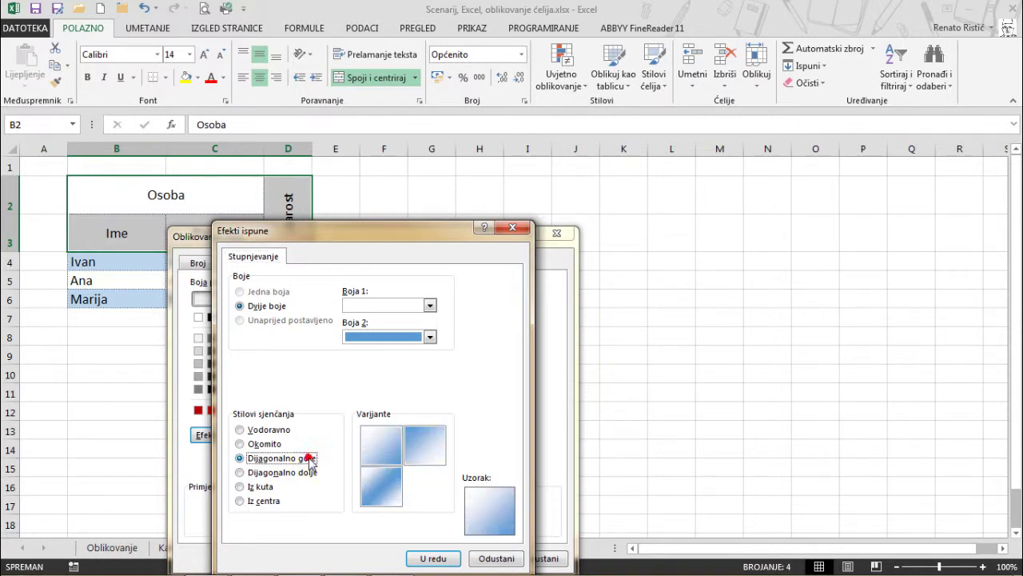
left_click(373, 495)
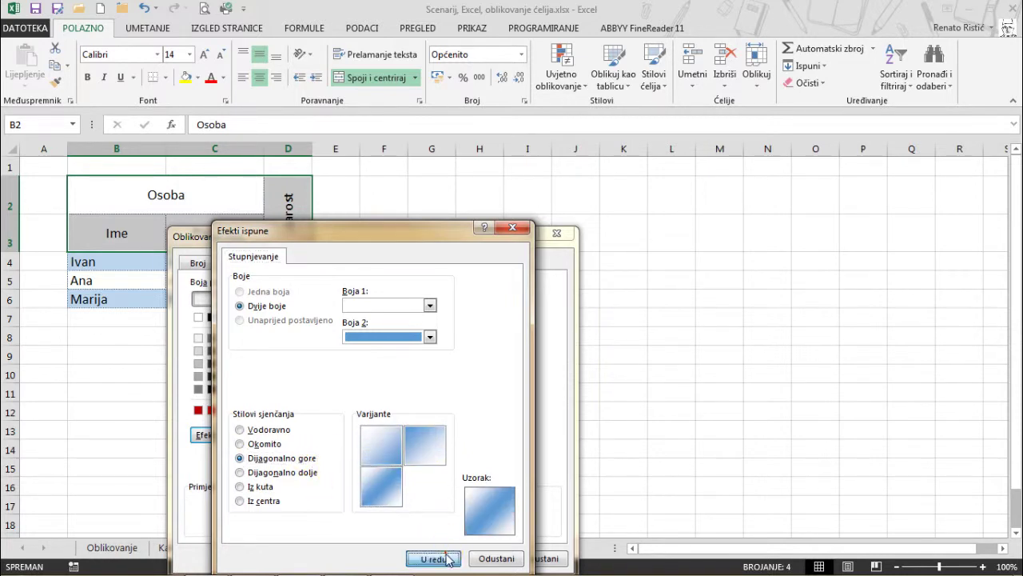
left_click(433, 558)
left_click(470, 558)
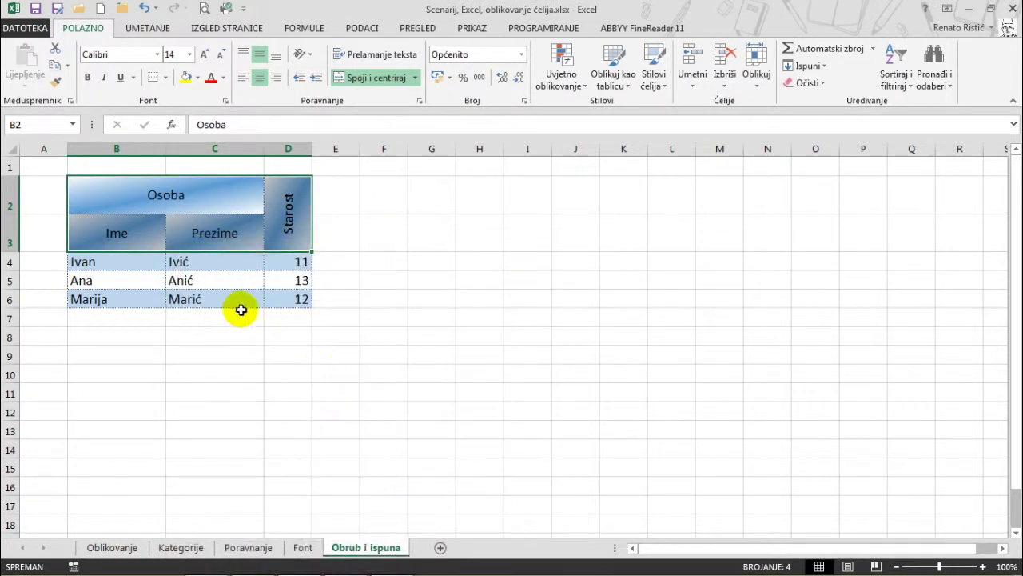
Give the row B5:D5 a pattern fill with a darker blue pattern color and a fine dotted pattern style.
left_click(160, 282)
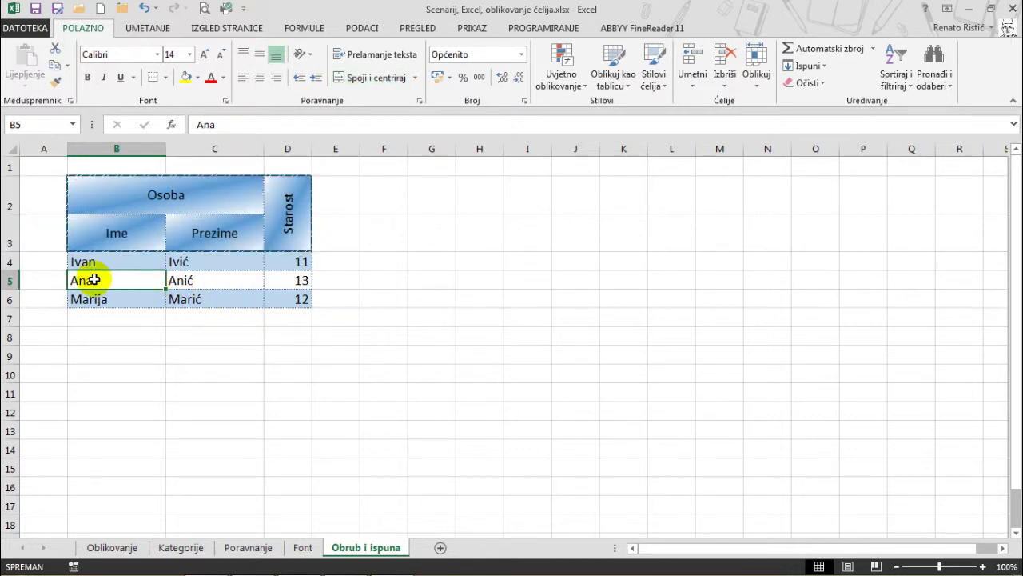
left_click_drag(148, 282, 274, 285)
right_click(284, 285)
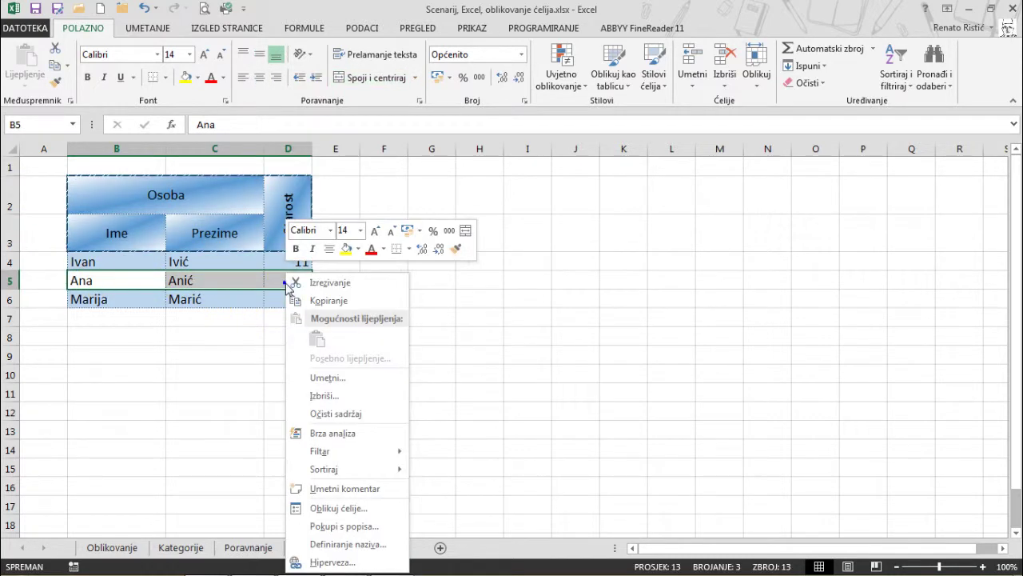
left_click(374, 512)
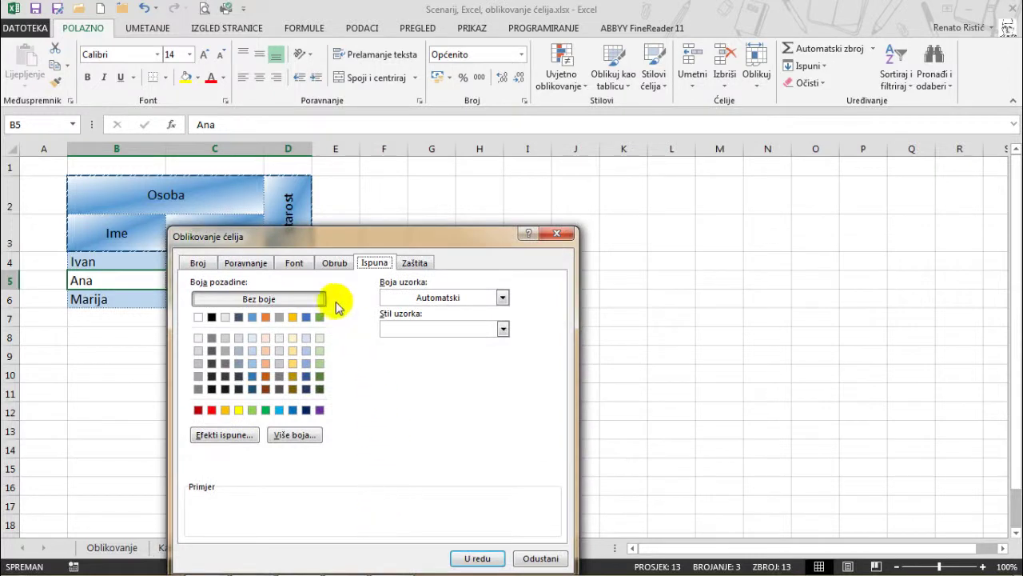
left_click(399, 298)
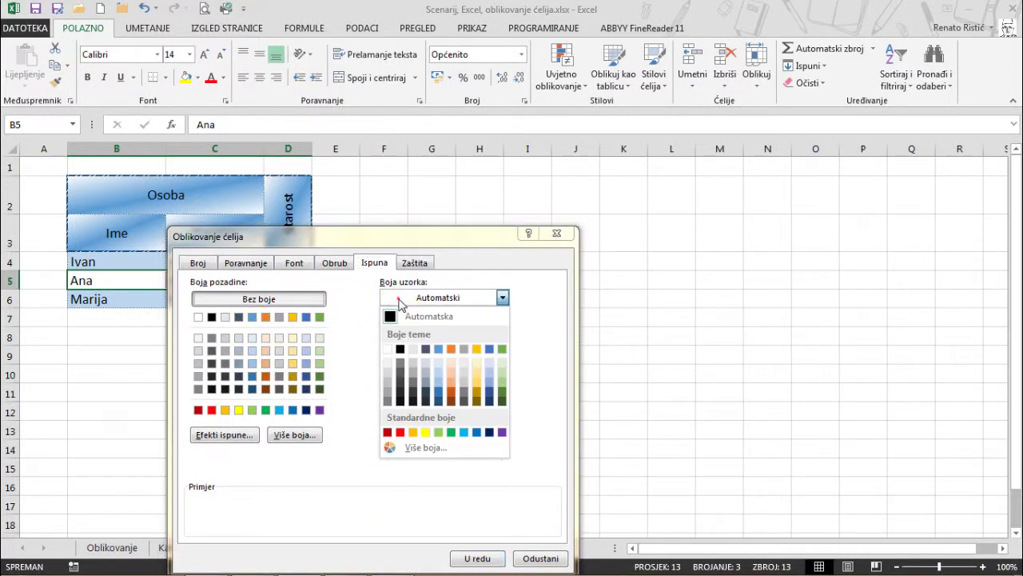
left_click(440, 396)
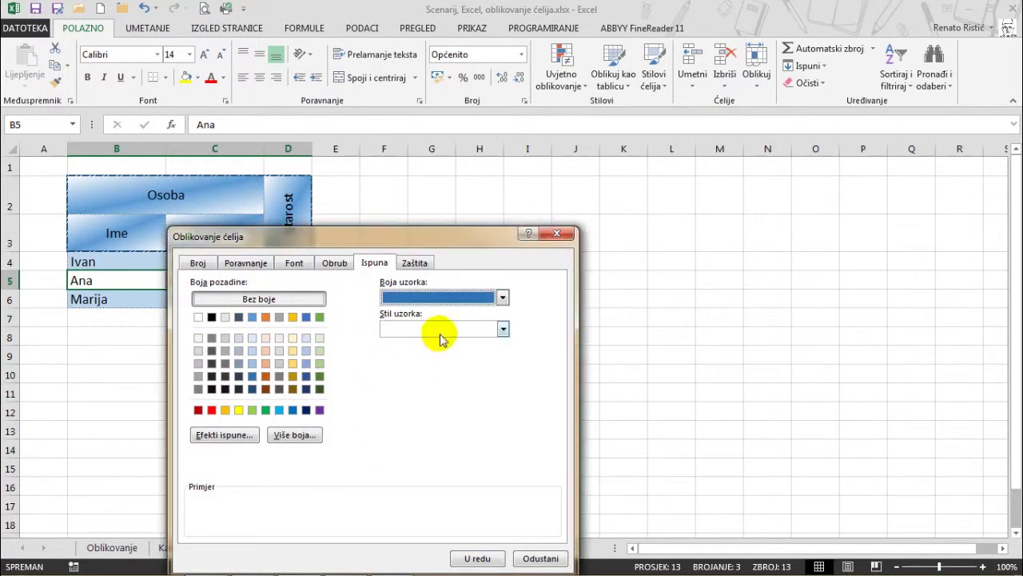
left_click(440, 329)
left_click(440, 351)
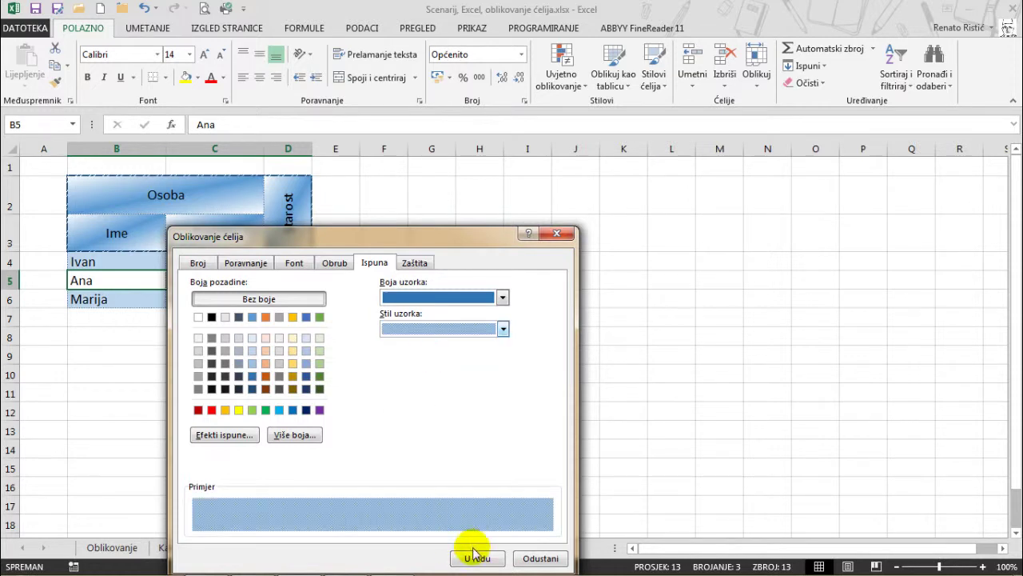